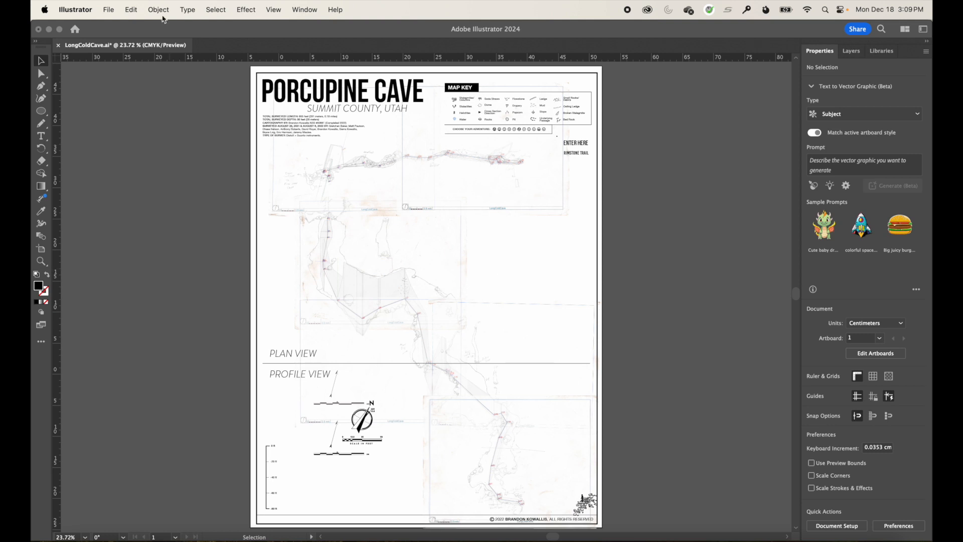
- Open the CaveBrushes, CaveSymbols and MasterCaveLibrary files together from the CaveSymbols folder
click(108, 10)
click(121, 49)
click(603, 134)
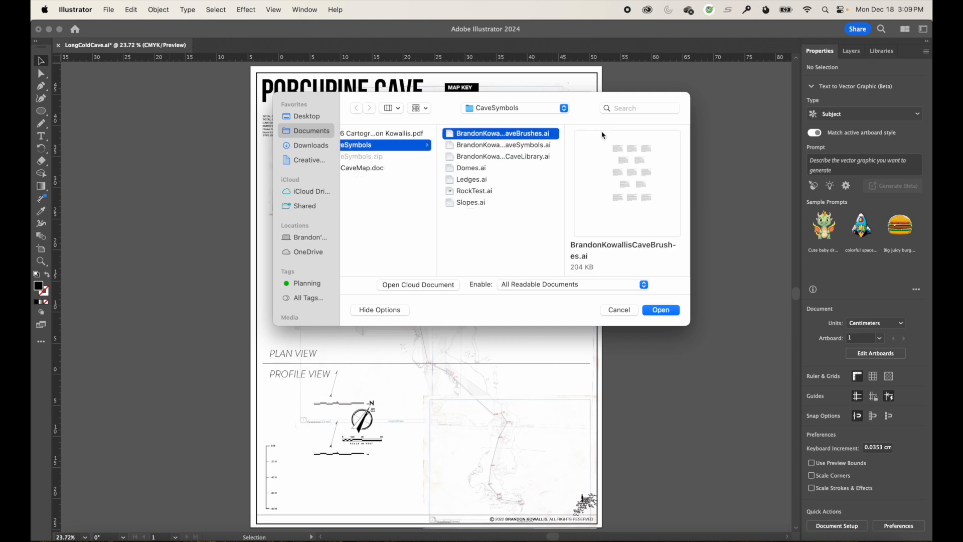
shift+click(502, 156)
click(661, 310)
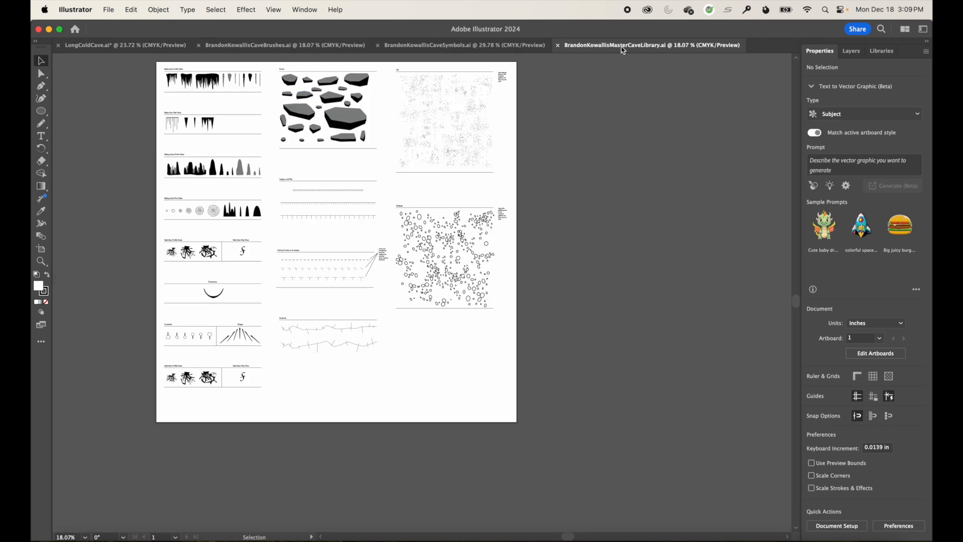
scroll(386, 167, up, 1)
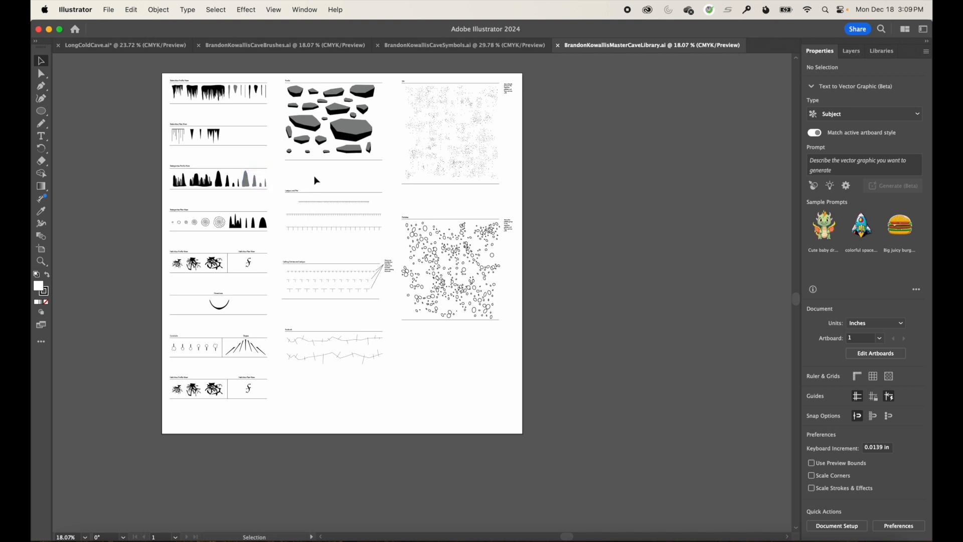
- Show the Symbols panel in the CaveSymbols document and look through its cave symbols
click(439, 47)
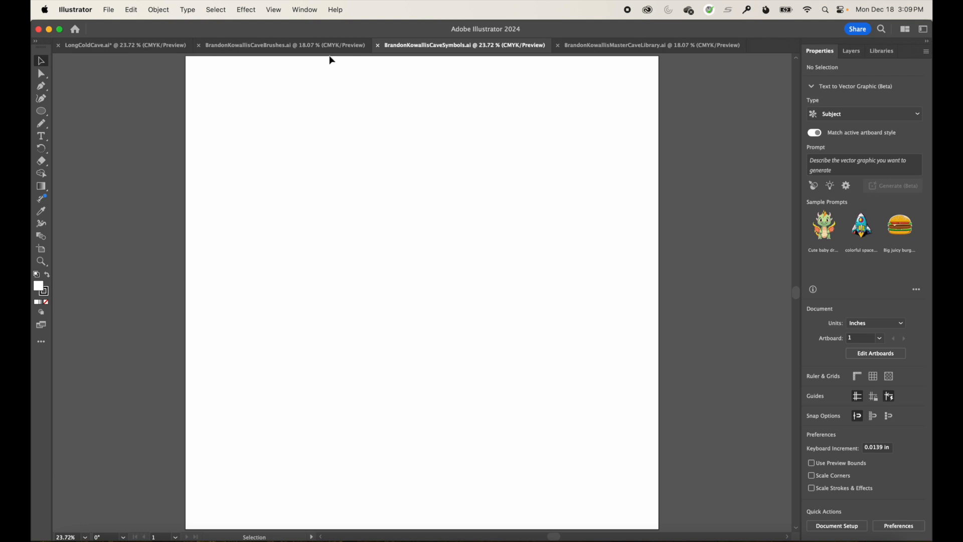
click(301, 10)
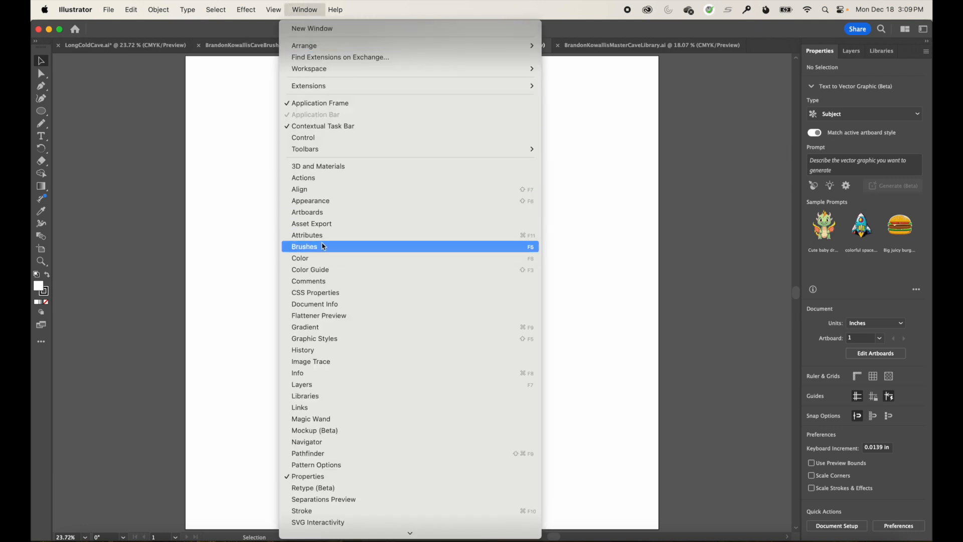
click(306, 10)
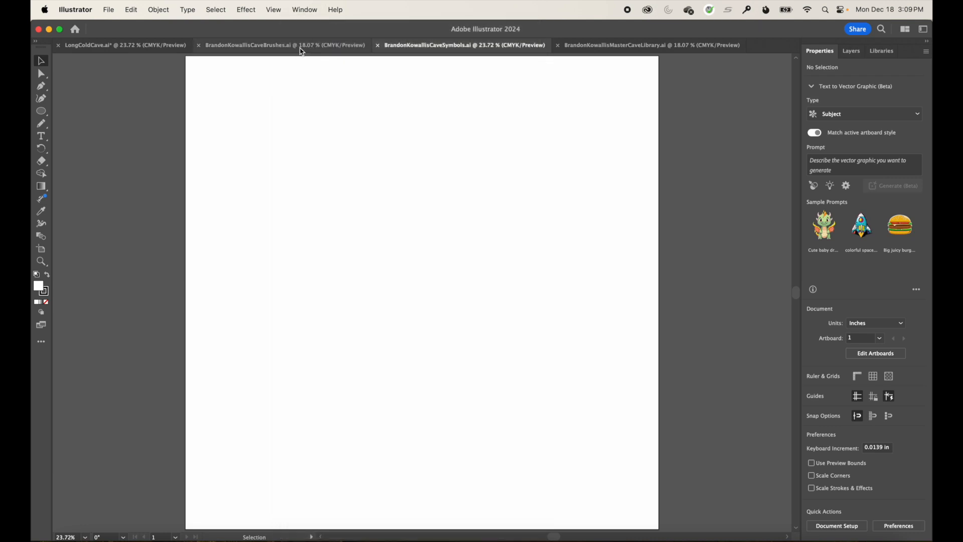
click(304, 10)
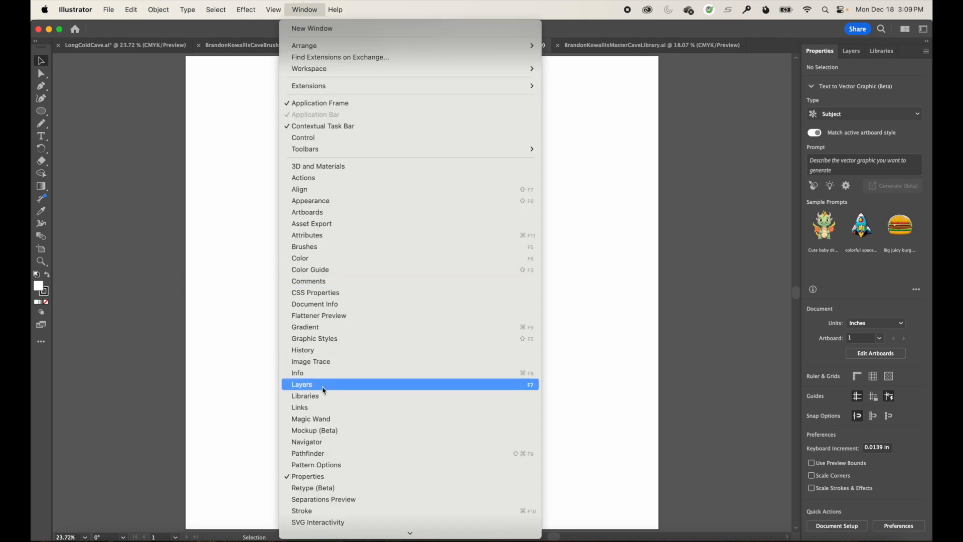
scroll(322, 387, down, 3)
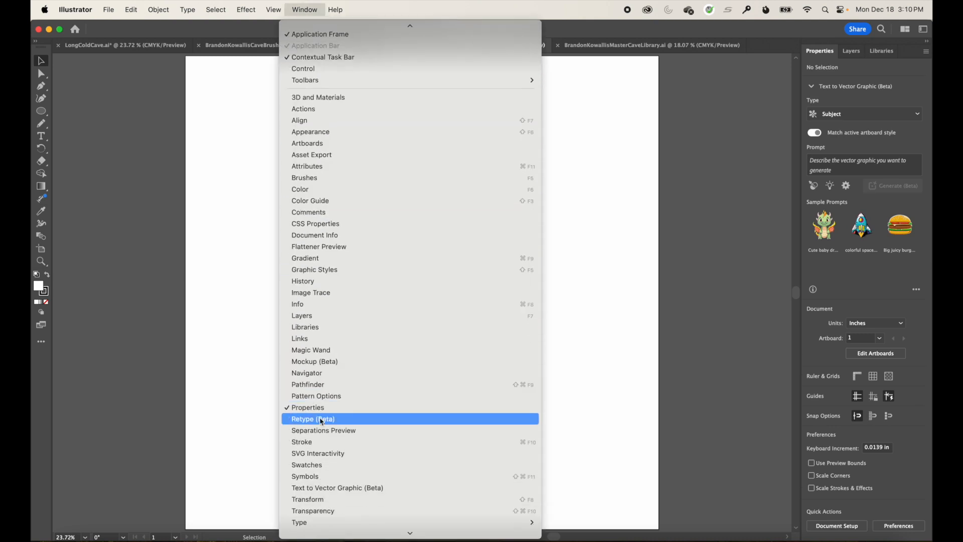
click(312, 477)
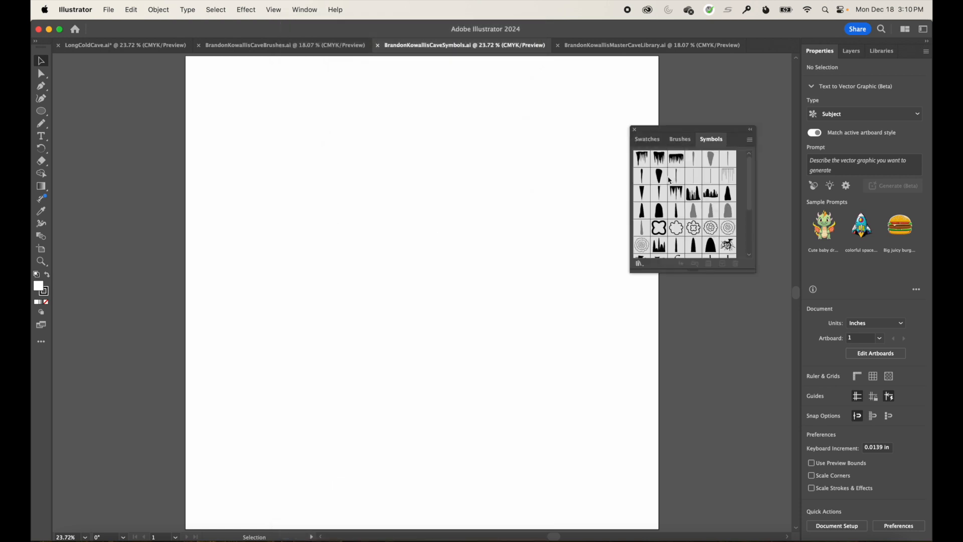
scroll(705, 203, down, 5)
scroll(703, 197, up, 5)
scroll(703, 197, down, 5)
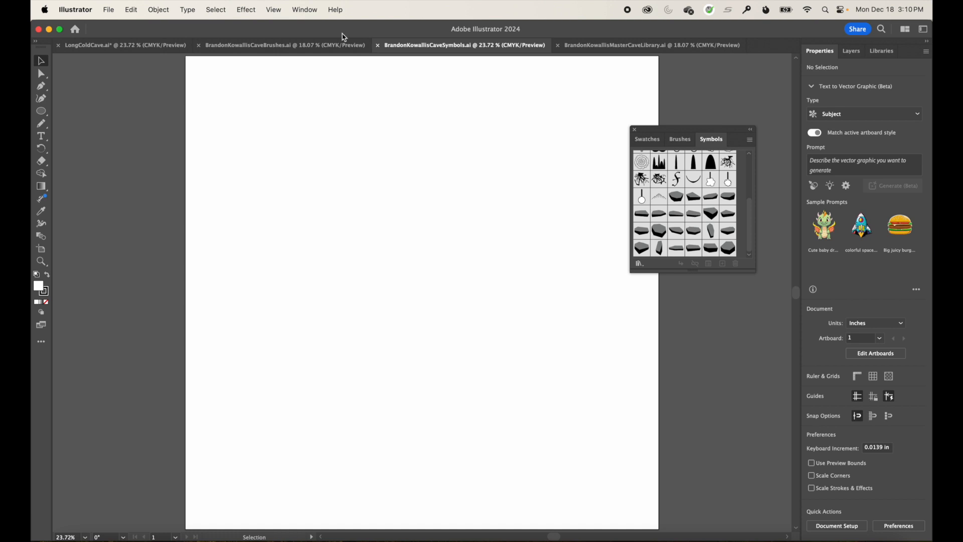
- Switch to the CaveBrushes document, fit its artboard in view and look through its brushes
click(323, 46)
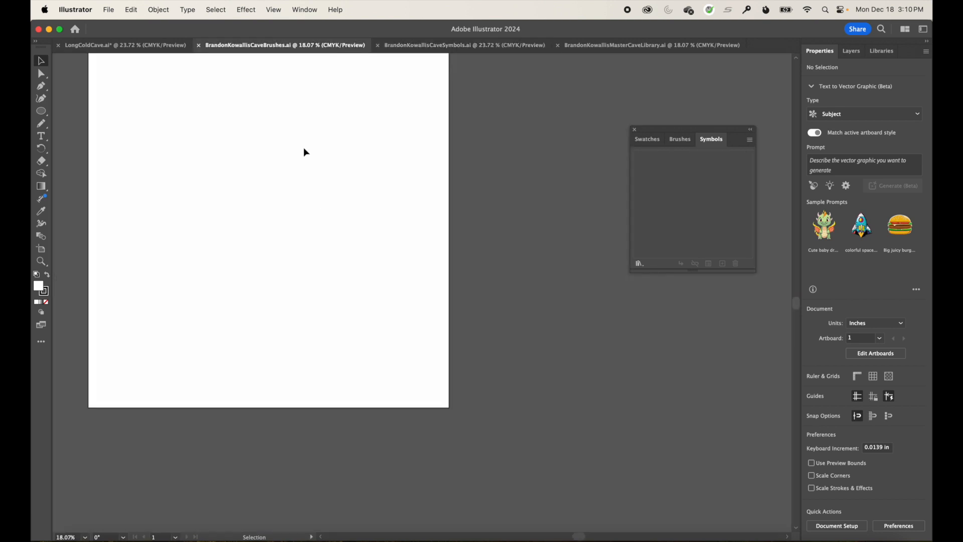
scroll(384, 163, left, 2)
scroll(384, 163, up, 2)
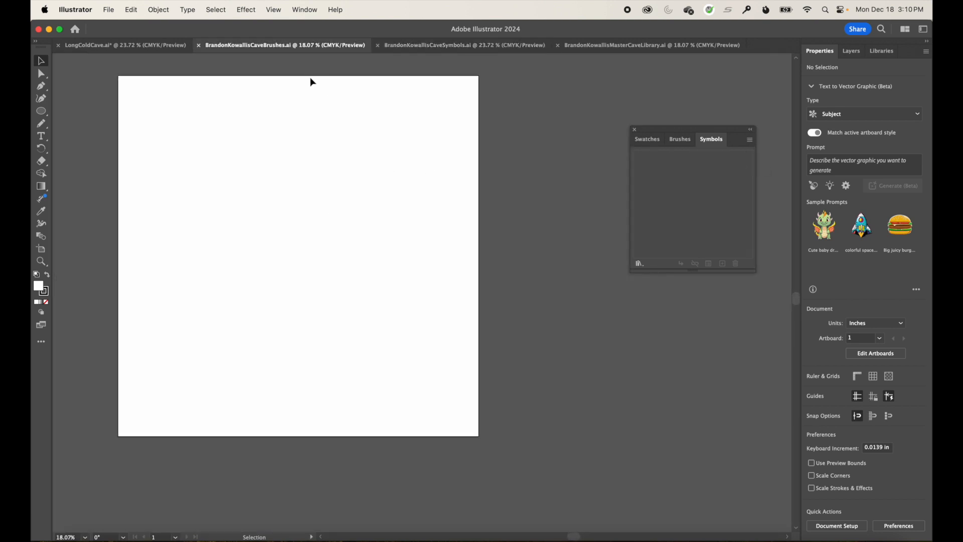
key(super+0)
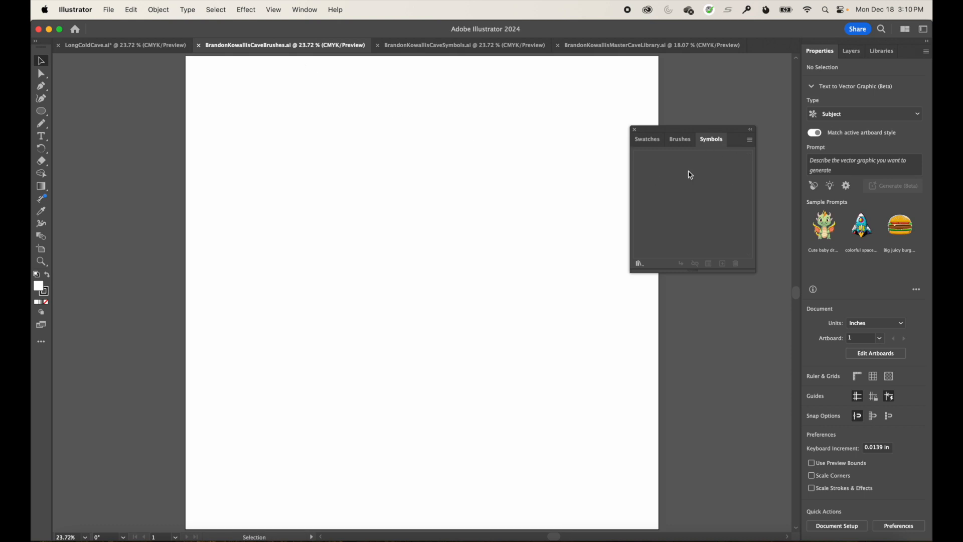
click(681, 140)
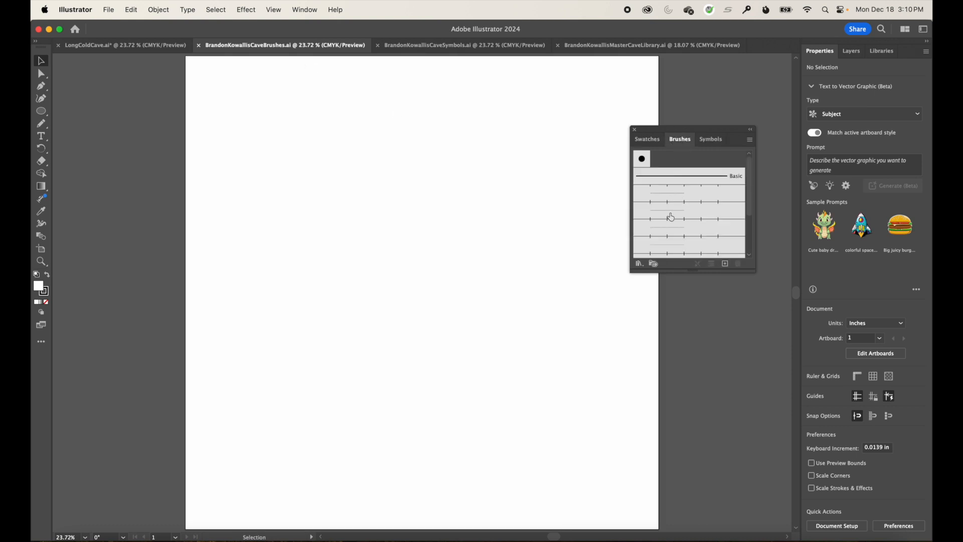
scroll(672, 216, down, 3)
scroll(670, 216, up, 3)
scroll(671, 216, down, 3)
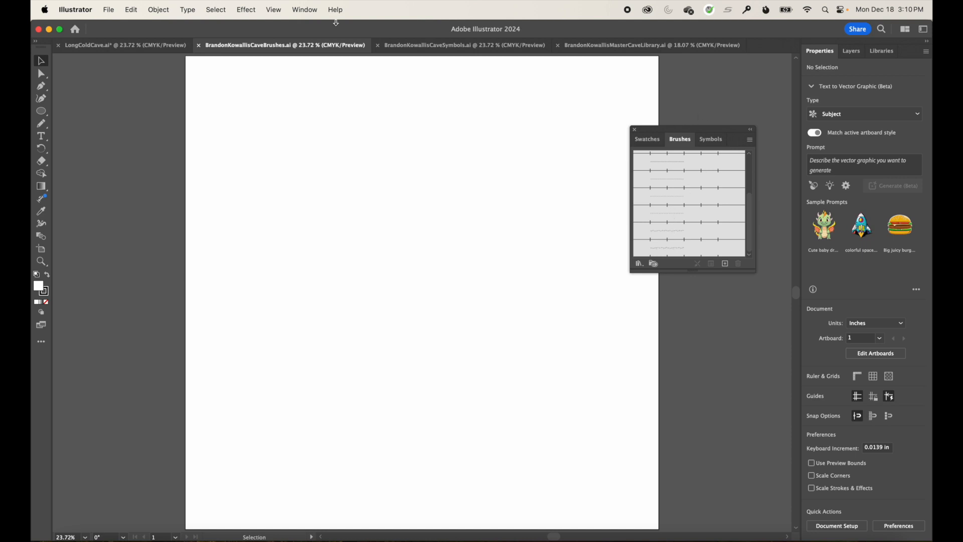
- Compare the brushes and symbols stored in the MasterCaveLibrary document with the separate CaveBrushes and CaveSymbols documents
click(638, 48)
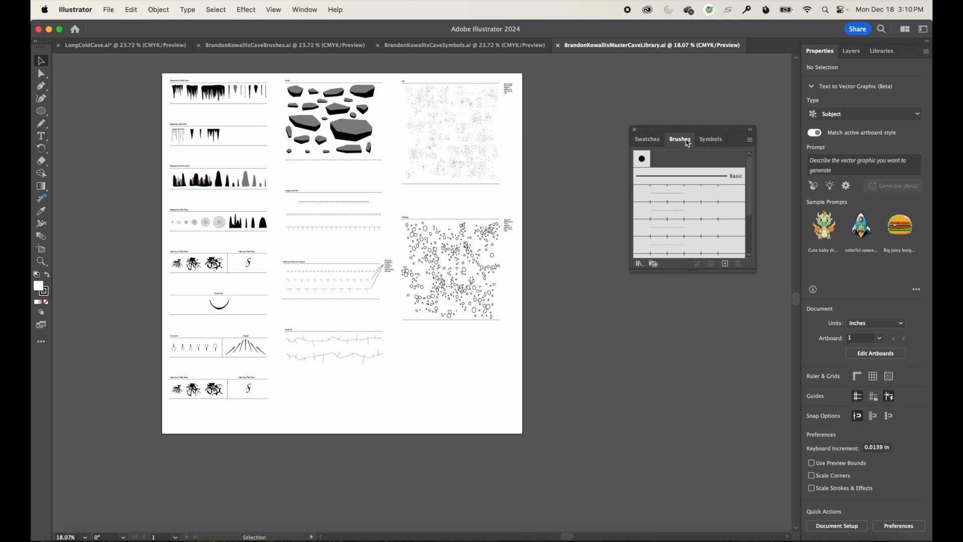
click(711, 140)
click(688, 141)
click(710, 140)
click(688, 144)
click(477, 46)
click(330, 46)
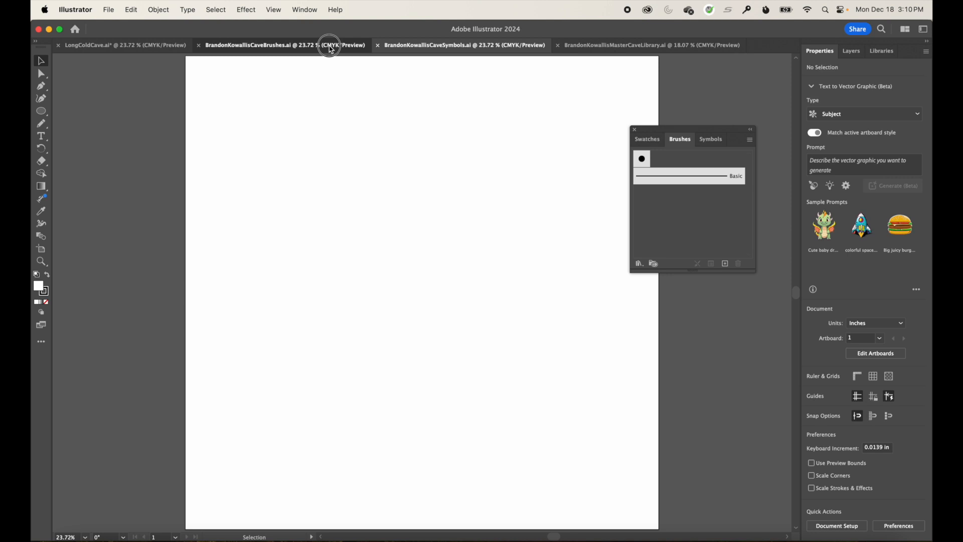
click(447, 46)
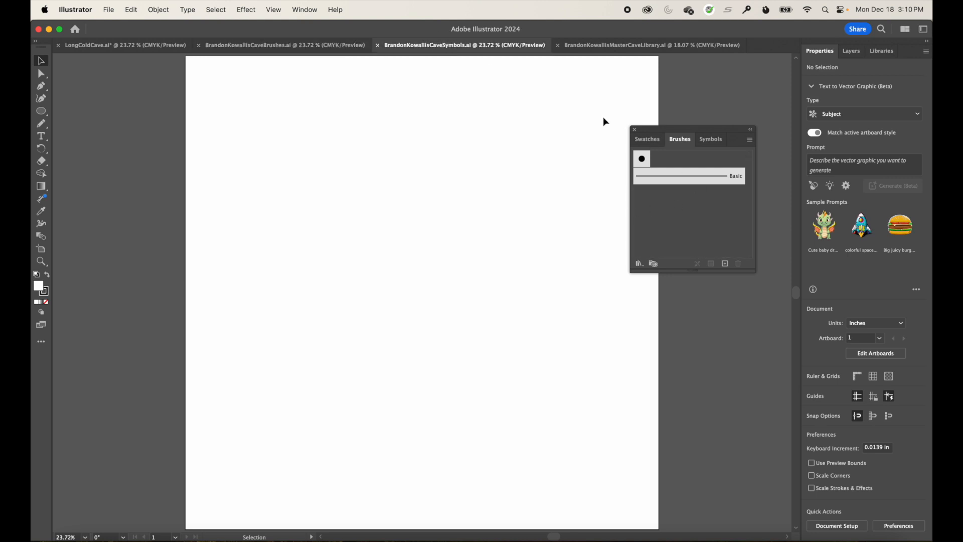
- In the CaveBrushes document, paint a long winding line using the Paintbrush and the first pattern brush below Basic
click(314, 48)
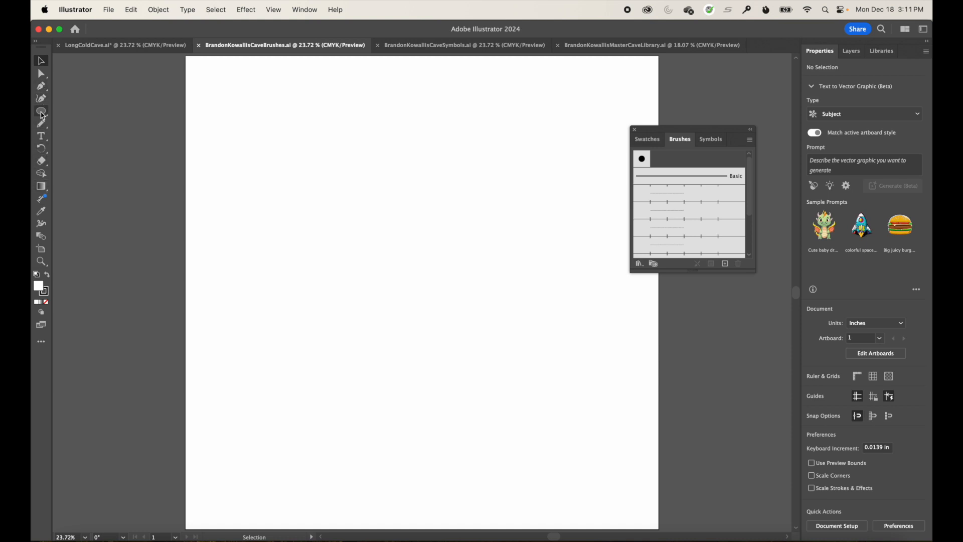
drag(41, 124, 89, 123)
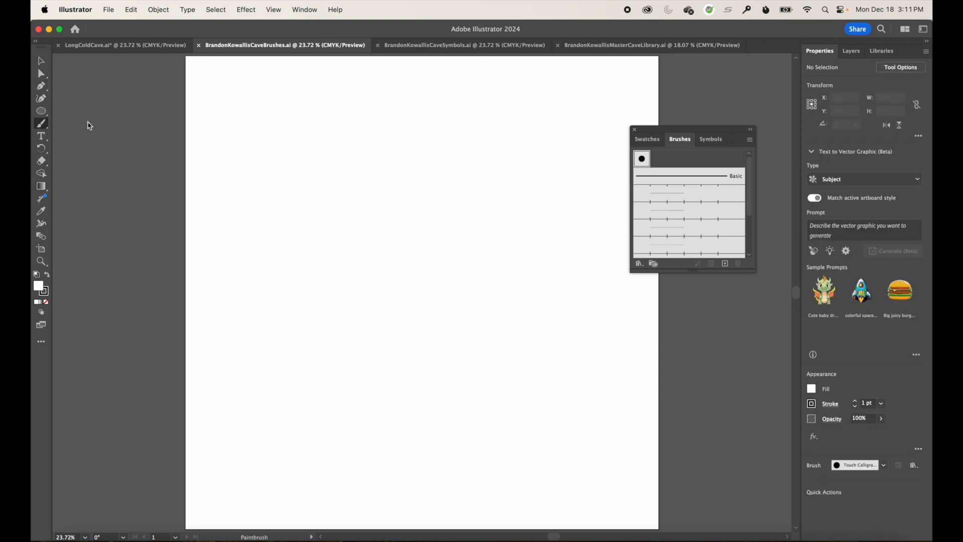
click(685, 198)
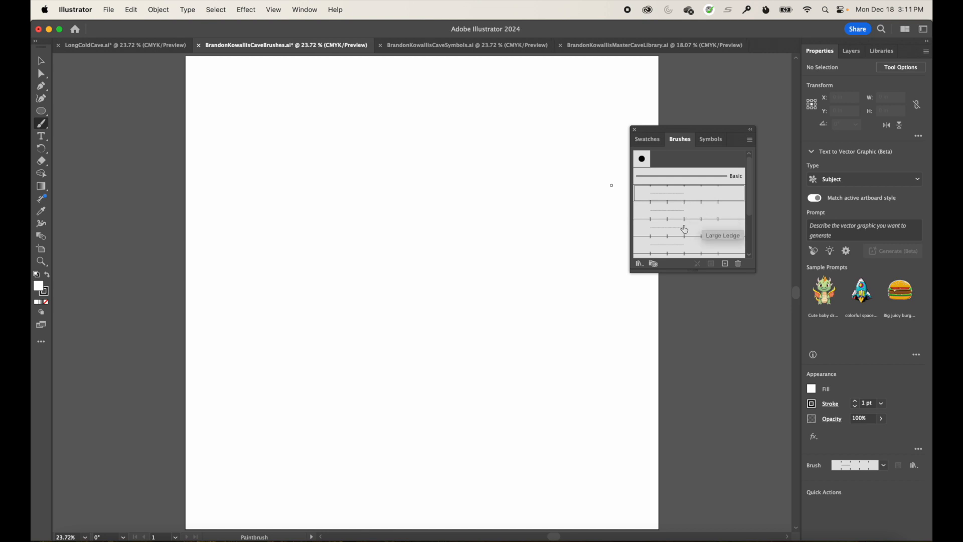
scroll(686, 229, down, 1)
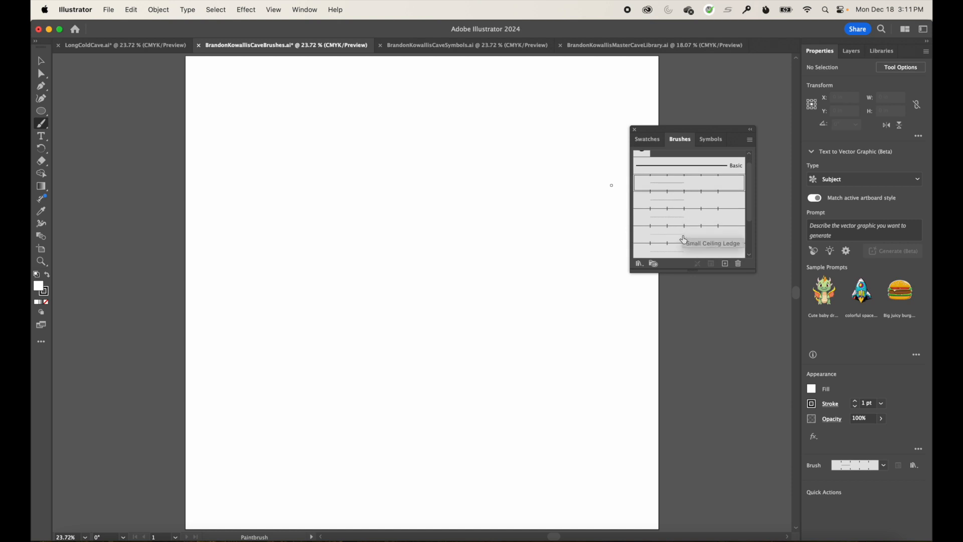
scroll(681, 252, down, 3)
scroll(680, 251, up, 3)
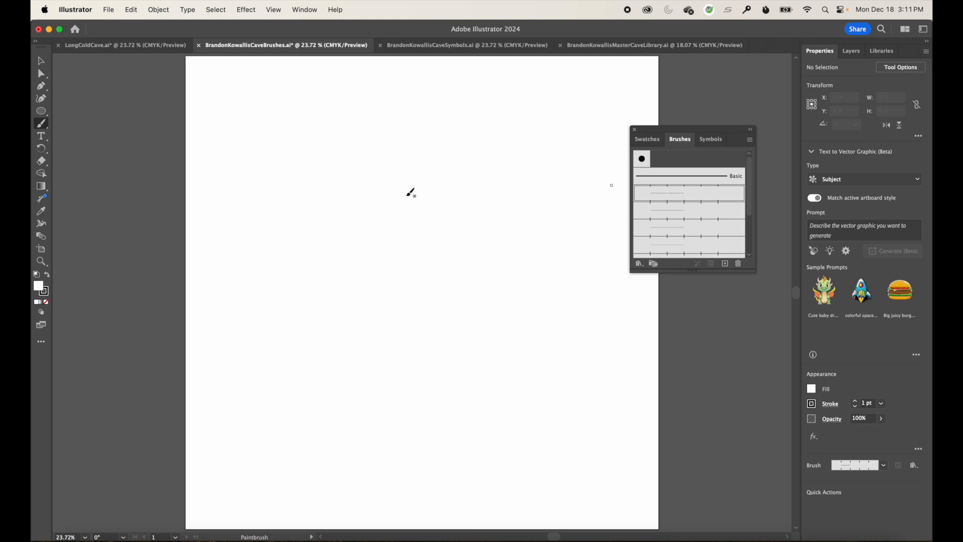
mouse_move(344, 216)
mouse_down()
mouse_move(366, 189)
mouse_move(405, 239)
mouse_move(500, 217)
mouse_move(416, 312)
mouse_move(386, 295)
mouse_up()
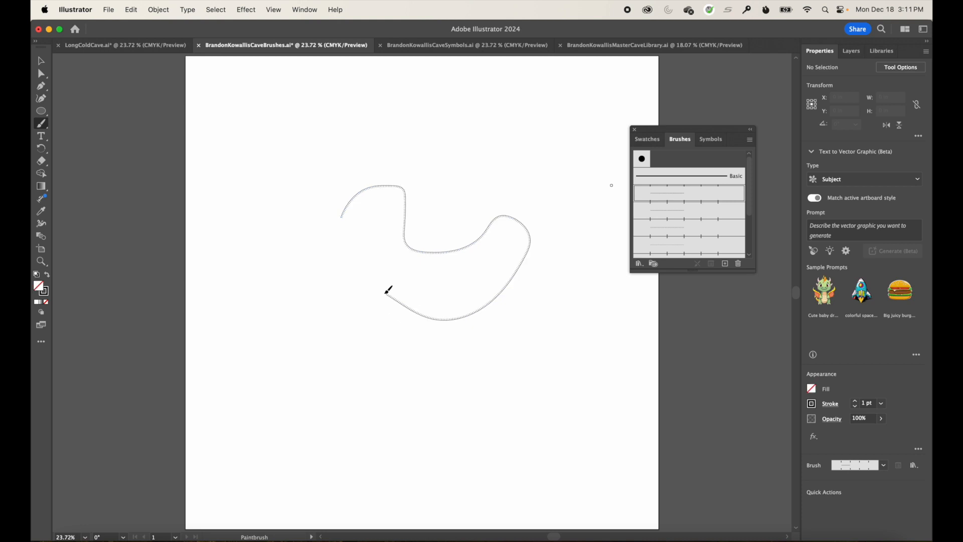
- Paint several shorter, gently curved strokes with the same brush beside the winding line's bend
key(z)
drag(441, 247, 601, 356)
key(b)
drag(372, 194, 503, 229)
drag(396, 165, 539, 152)
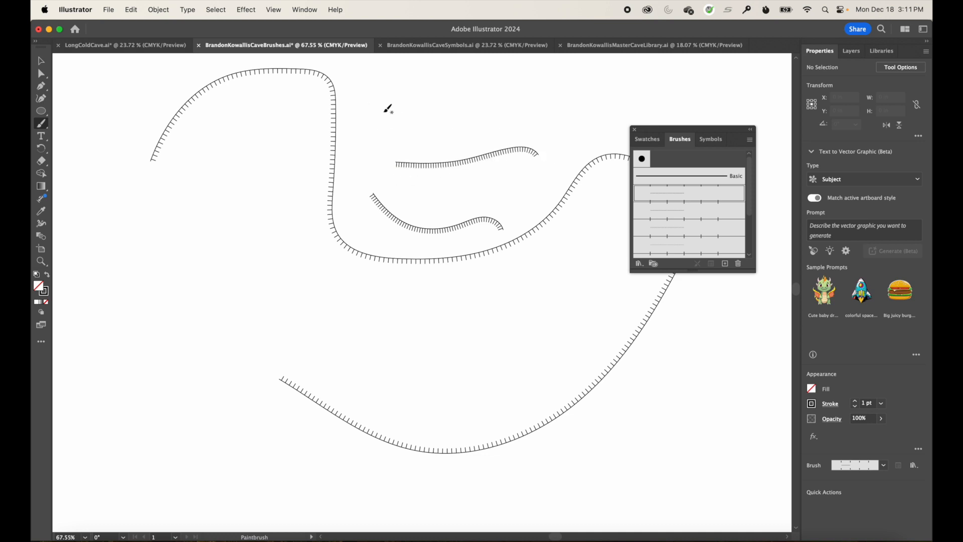
drag(383, 112, 514, 103)
mouse_move(425, 133)
mouse_down()
mouse_move(470, 115)
mouse_move(492, 127)
mouse_move(668, 100)
mouse_up()
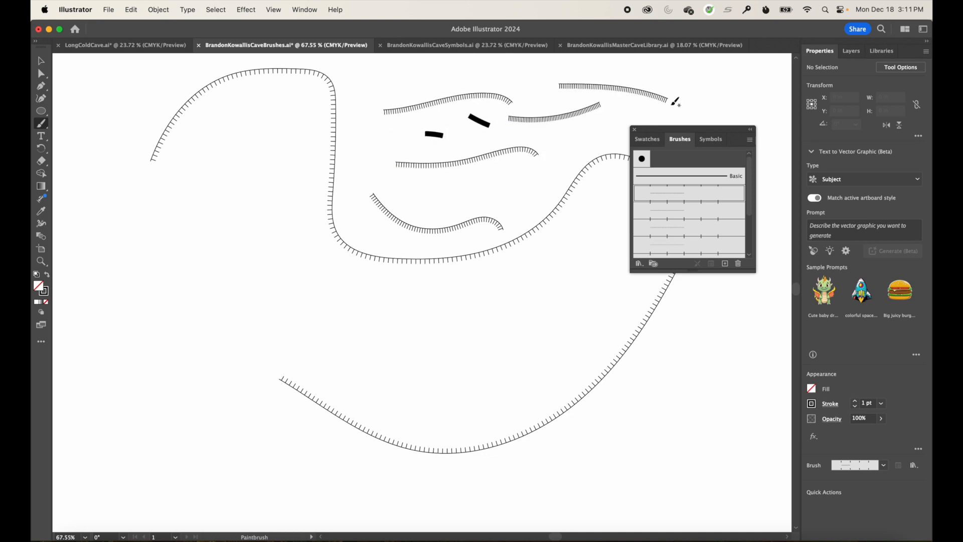
- Delete the solid black stub stroke and paint another short stroke among the small curves
super+click(481, 122)
key(BackSpace)
drag(433, 134, 489, 137)
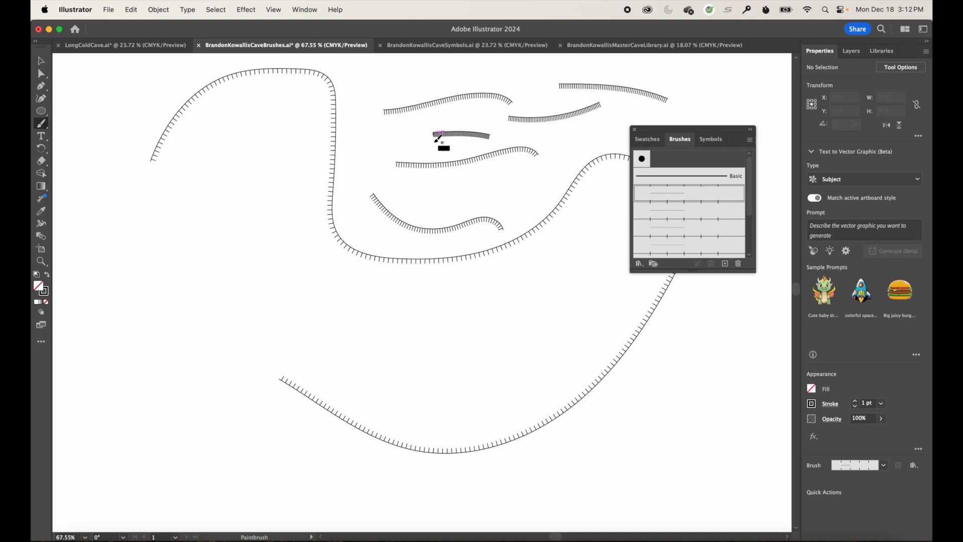
- Paint a short, a long straight and a curved stroke with the second pattern brush below Basic
click(655, 215)
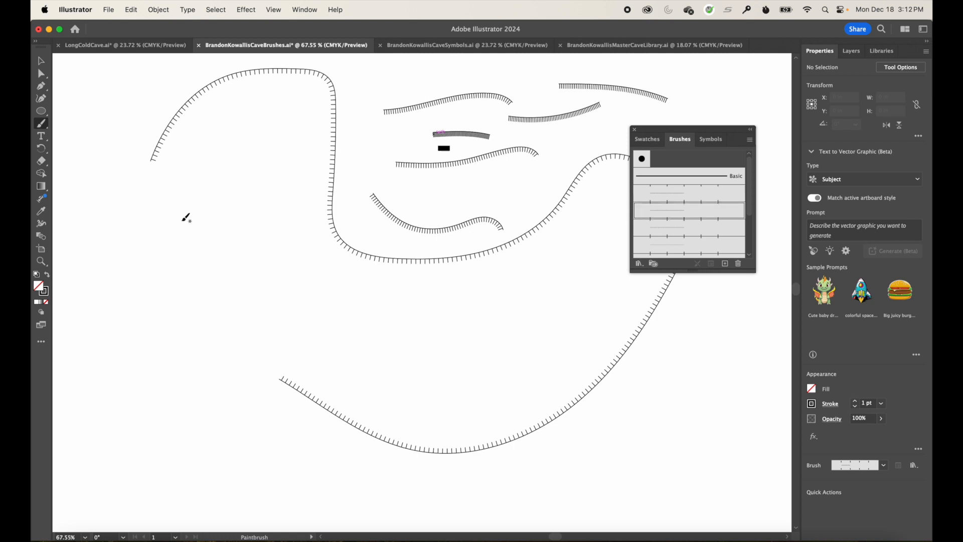
drag(183, 219, 332, 244)
drag(288, 274, 646, 289)
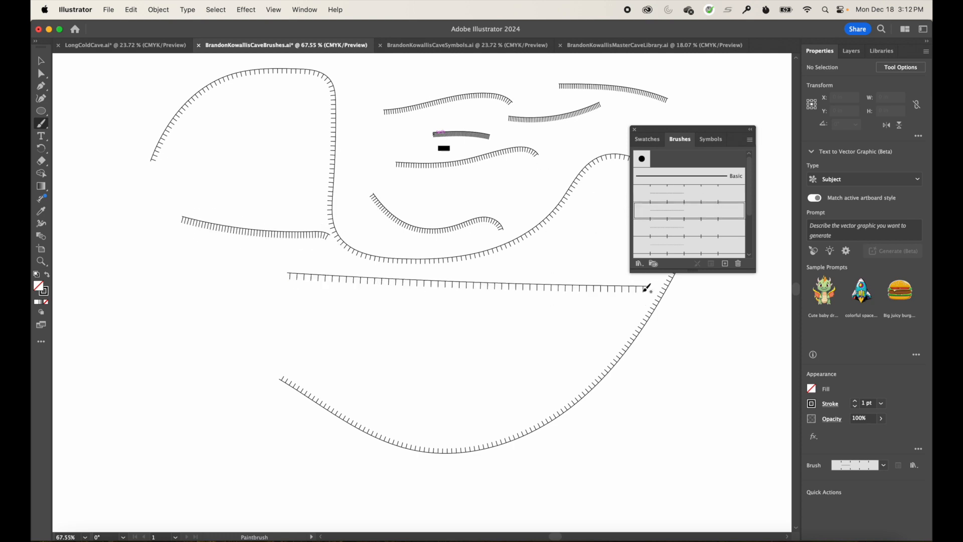
drag(329, 312, 530, 399)
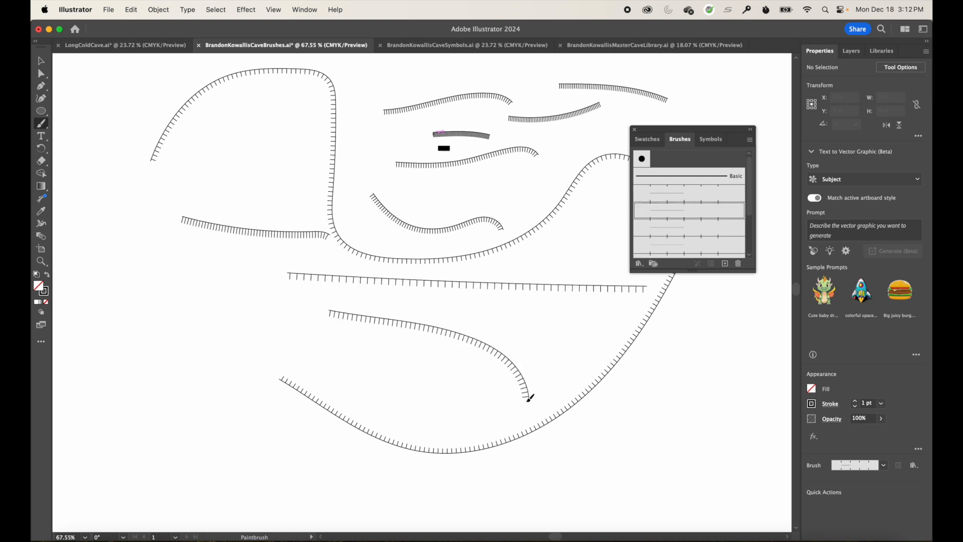
- Paint long and short curved strokes across the existing lines with the Large Ledge brush
click(672, 228)
drag(454, 280, 622, 392)
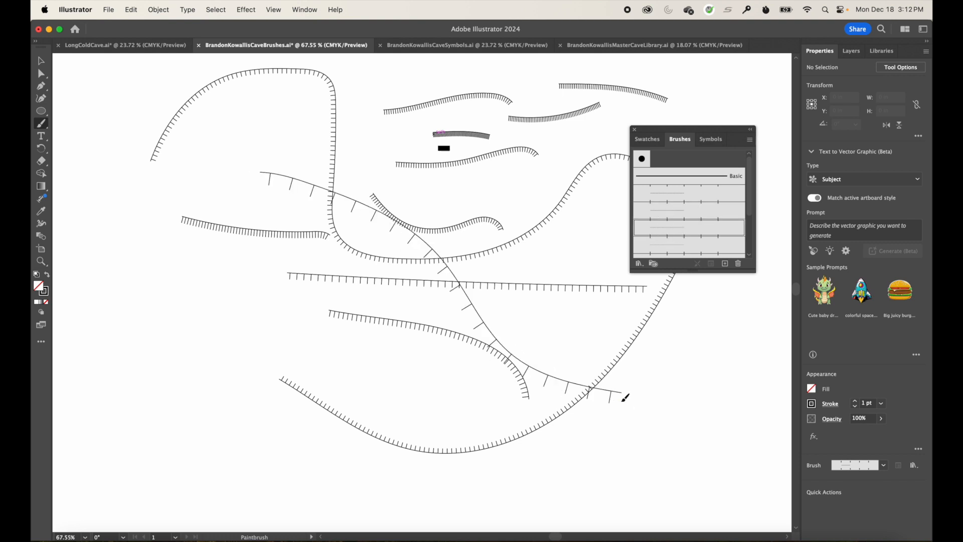
mouse_move(516, 258)
mouse_down()
mouse_move(534, 269)
mouse_move(582, 255)
mouse_move(612, 289)
mouse_move(419, 382)
mouse_up()
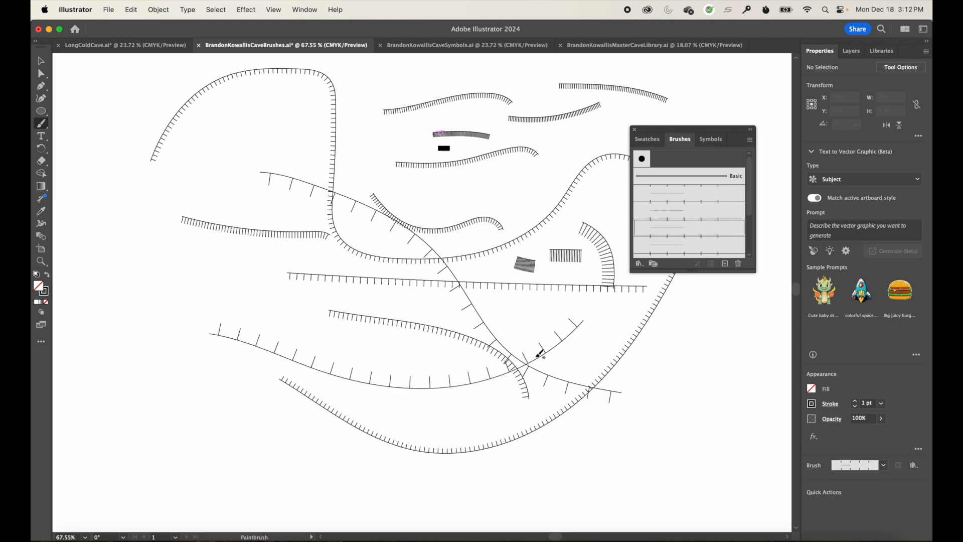
- Paint a diagonal stroke near the lower strokes with the Small Ceiling Ledge brush
scroll(689, 244, down, 2)
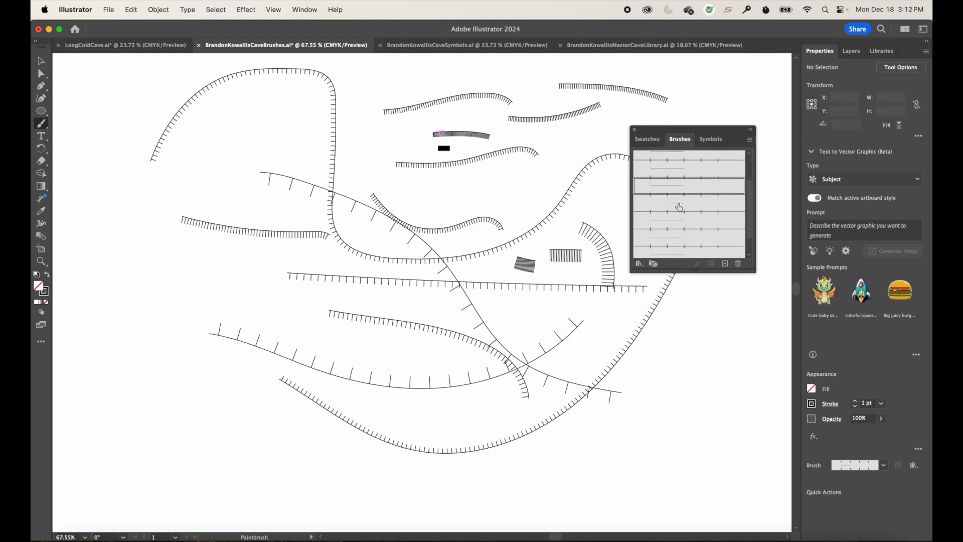
click(678, 206)
drag(270, 265, 369, 356)
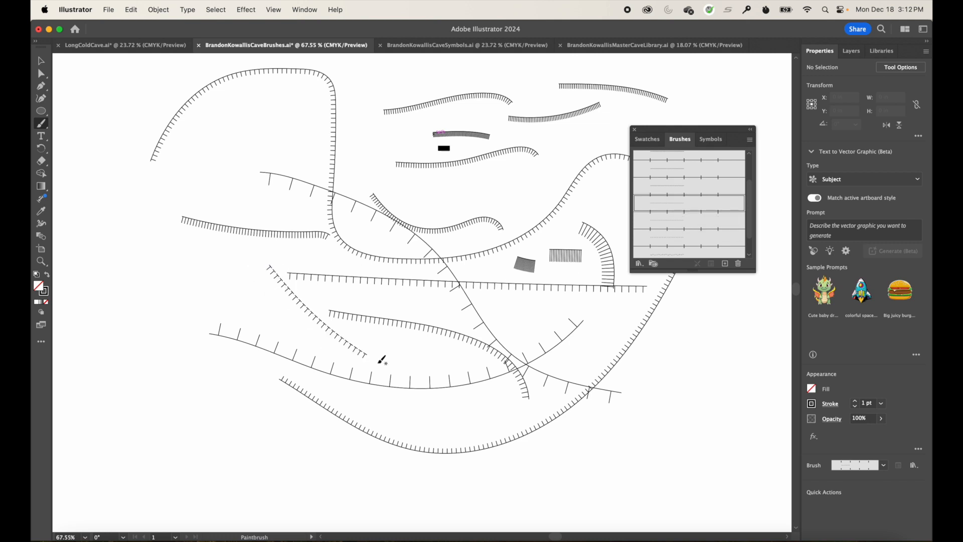
- Paint two long diagonal dashed ledge strokes across the existing lines, each with a different dashed pattern brush
click(682, 221)
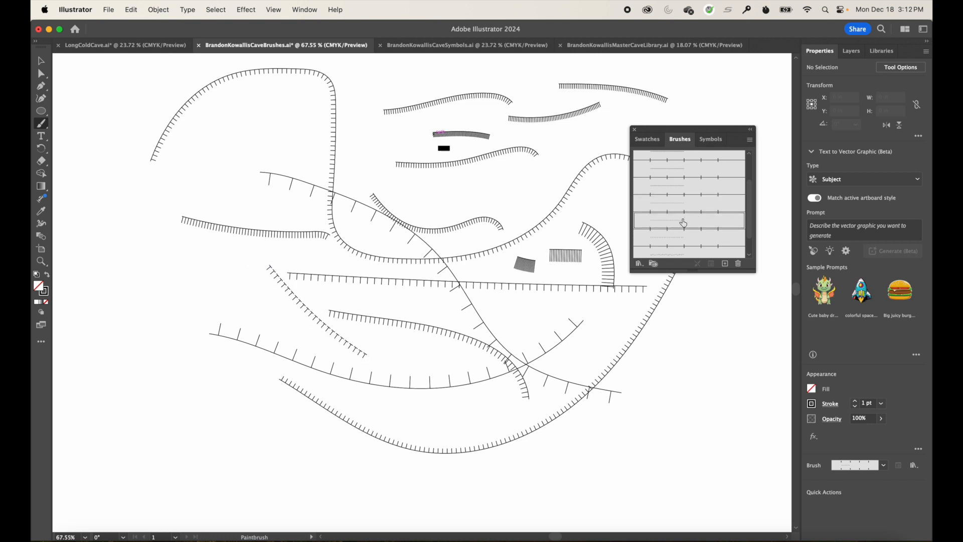
drag(179, 257, 423, 385)
click(696, 238)
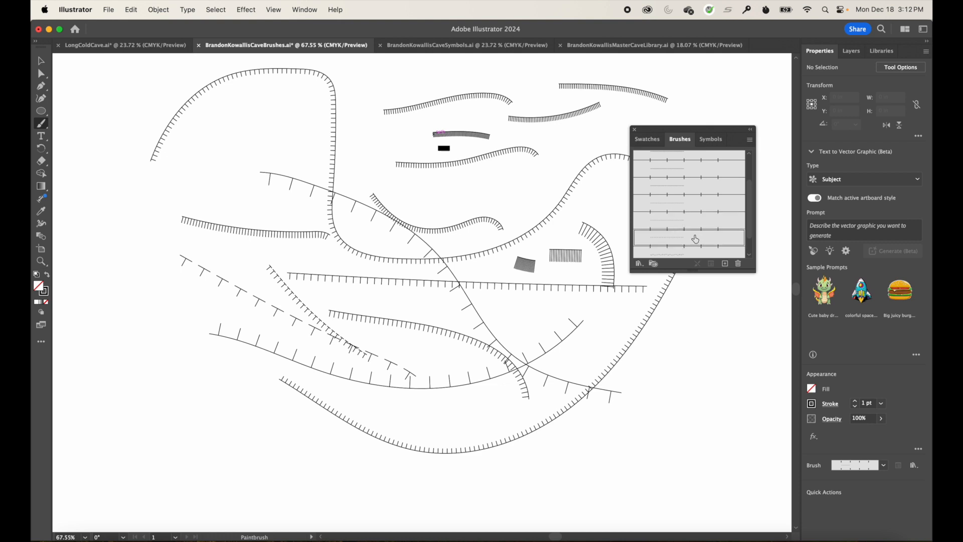
drag(360, 302, 657, 402)
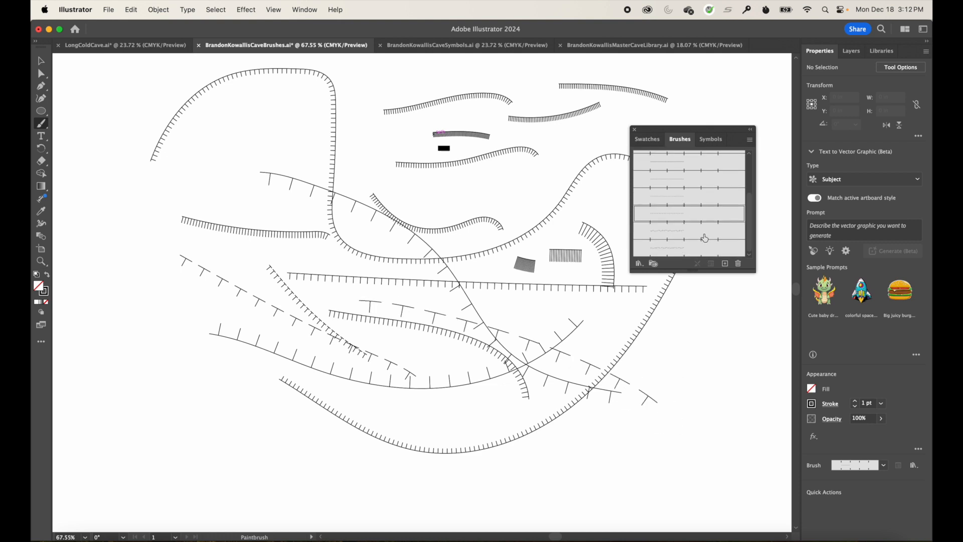
- Paint a jagged vertical stroke near the lower end of the large curve and a long jagged one beneath the ledges with two bedrock brushes
click(703, 234)
drag(683, 339, 701, 498)
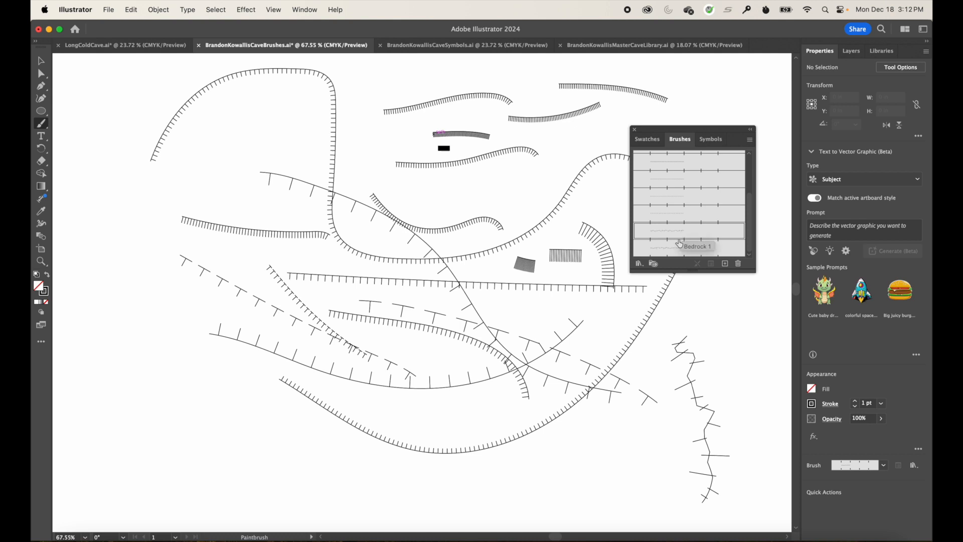
click(679, 246)
mouse_move(156, 387)
mouse_down()
mouse_move(585, 460)
mouse_move(614, 449)
mouse_up()
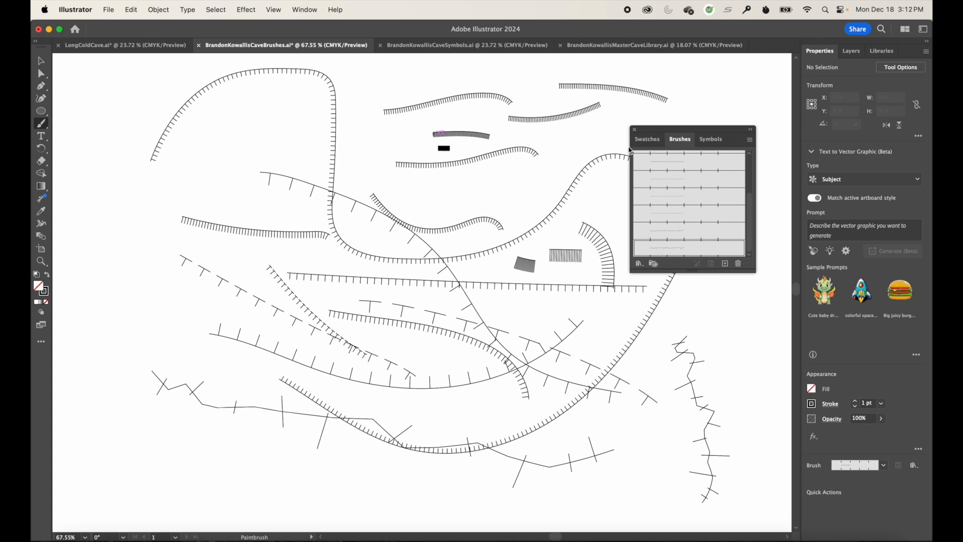
- Paint two long near-horizontal ledges, a curved end with a short stub, and a short crossing stroke in the upper-left area with the Small Ledge brush
scroll(680, 173, up, 5)
click(666, 196)
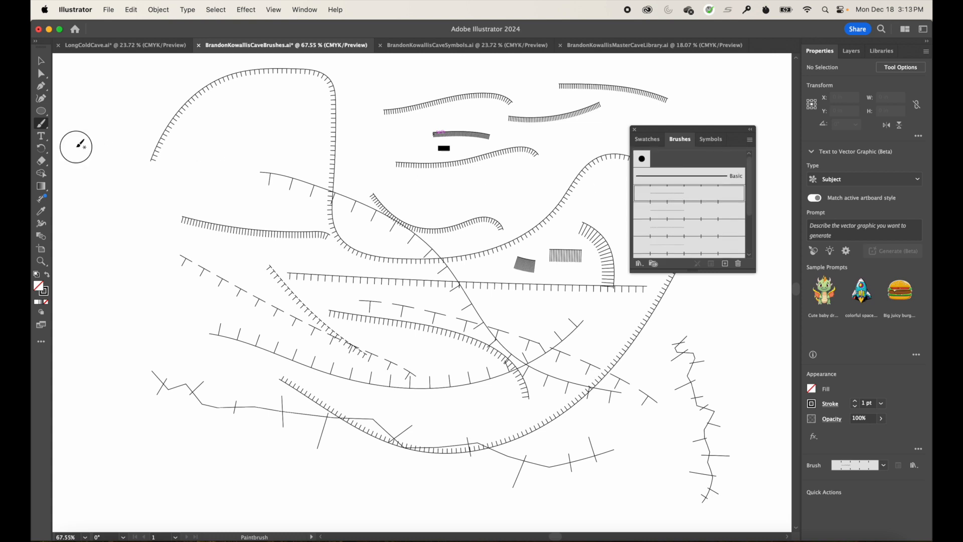
mouse_move(78, 146)
mouse_down()
mouse_move(218, 149)
mouse_move(224, 187)
mouse_up()
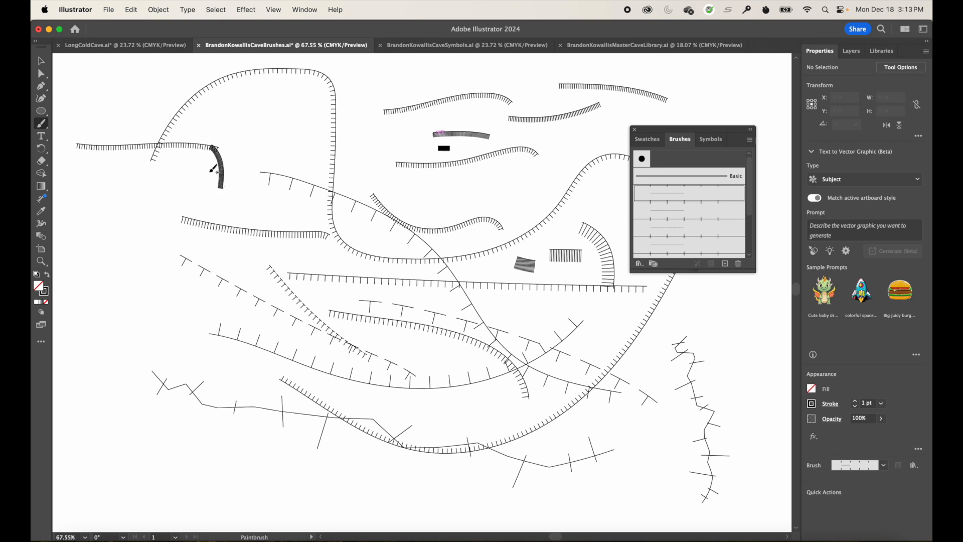
drag(220, 178, 68, 188)
drag(125, 177, 103, 116)
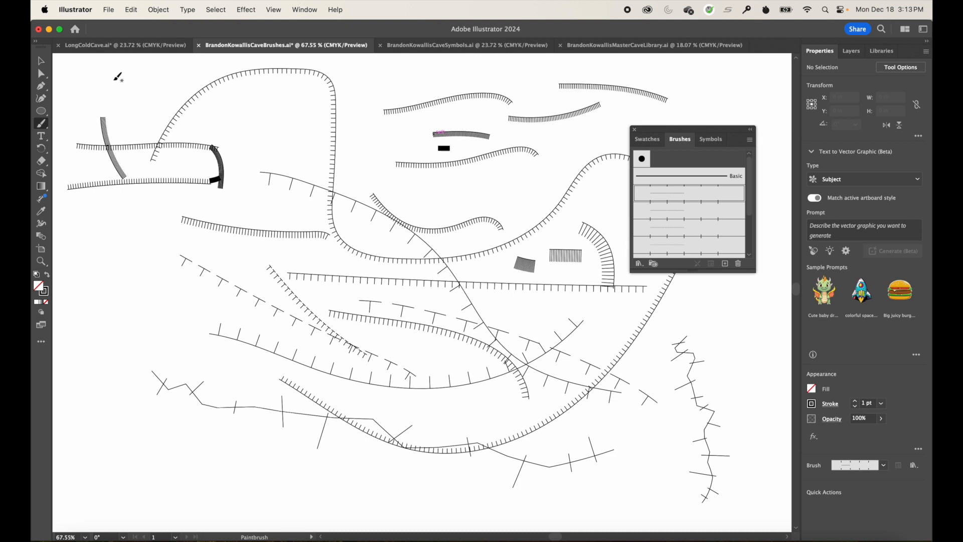
- Paint three long curved strokes sloping downward across the upper ledge lines with the Small Ledge brush
drag(114, 78, 289, 174)
drag(256, 99, 486, 249)
drag(299, 126, 567, 158)
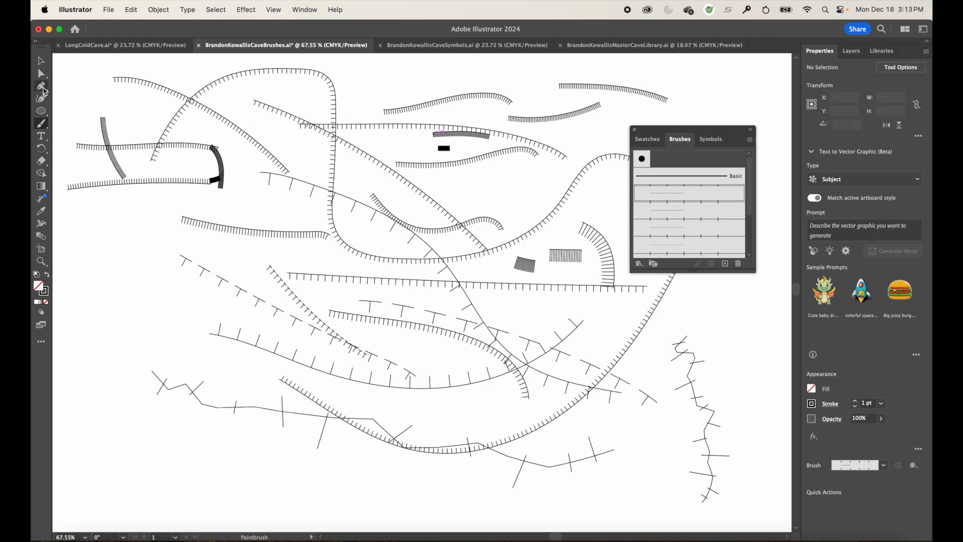
- Draw a wavy path with the Pencil tool, extend its end back around into an open loop, and apply the Small Ledge brush to it
drag(41, 124, 90, 152)
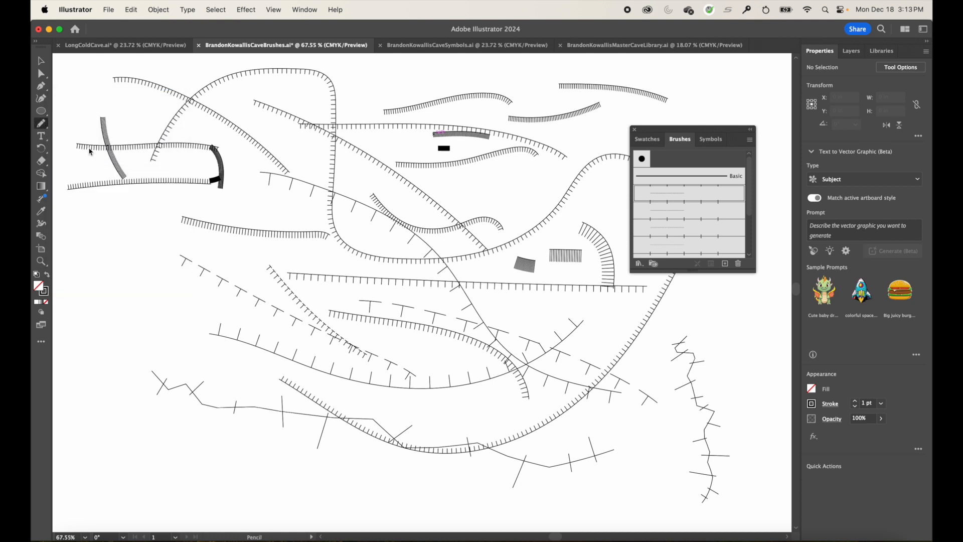
mouse_move(116, 237)
mouse_down()
mouse_move(220, 263)
mouse_move(283, 206)
mouse_up()
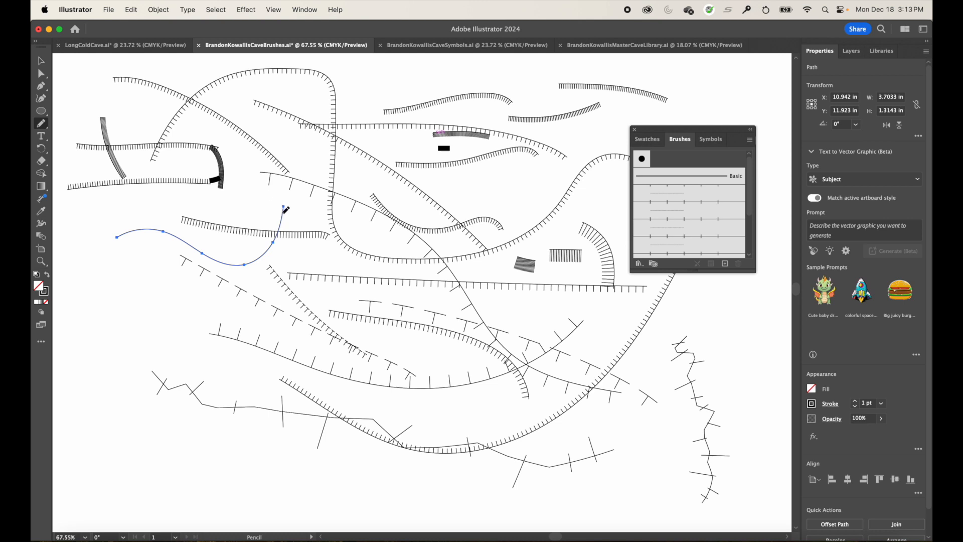
mouse_move(283, 206)
mouse_down()
mouse_move(264, 198)
mouse_move(143, 206)
mouse_up()
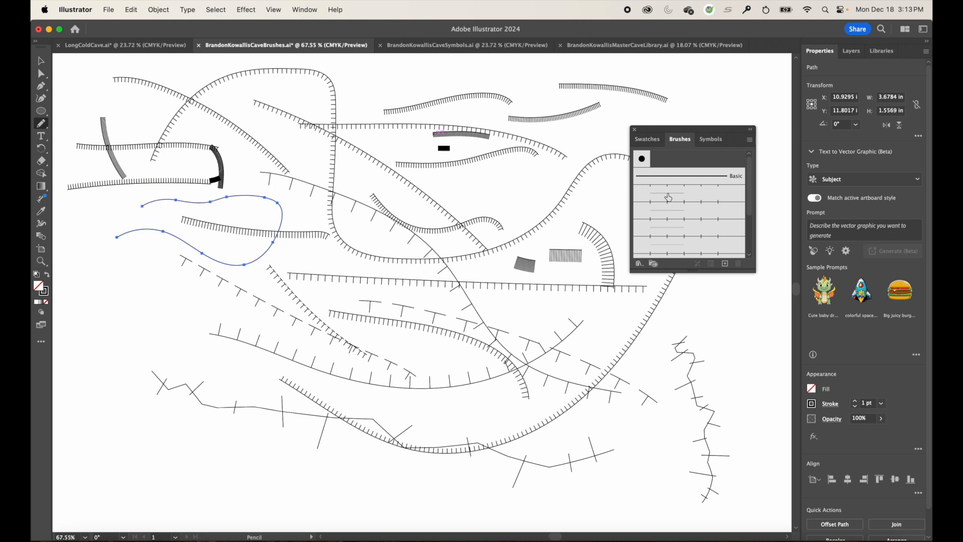
click(669, 198)
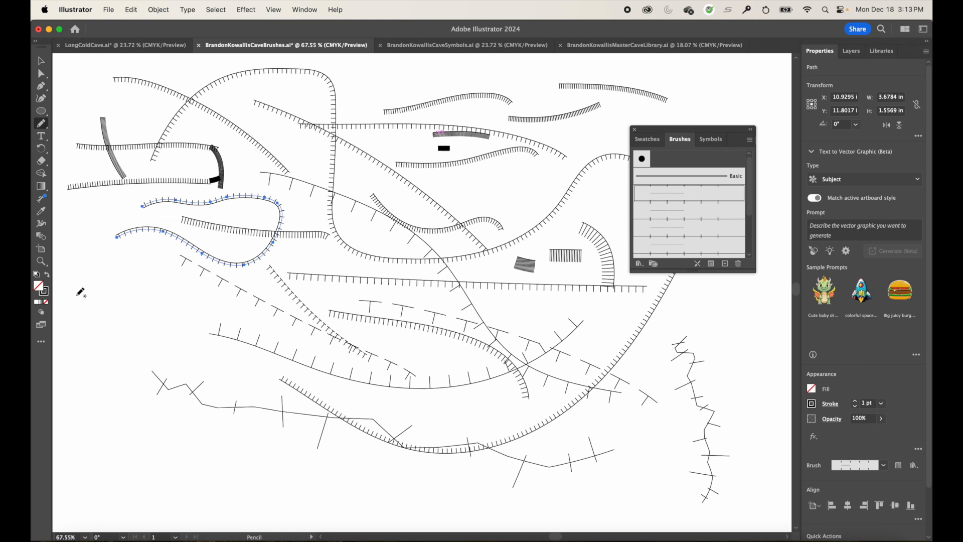
- Draw two short near-horizontal pencil paths below the loop, select both, and apply the Small Ledge brush to them
mouse_move(88, 291)
mouse_down()
mouse_move(196, 291)
mouse_move(196, 320)
mouse_move(93, 313)
mouse_up()
click(40, 61)
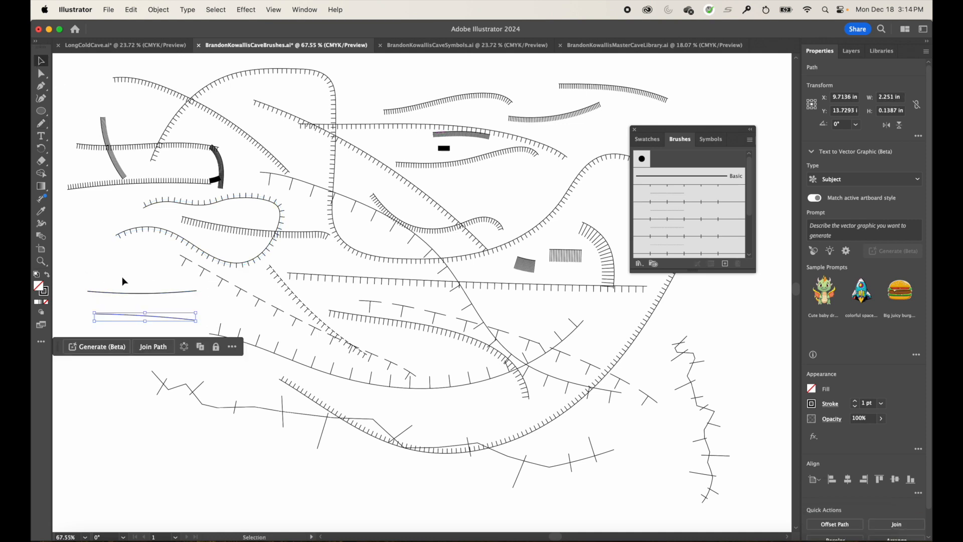
drag(122, 281, 130, 345)
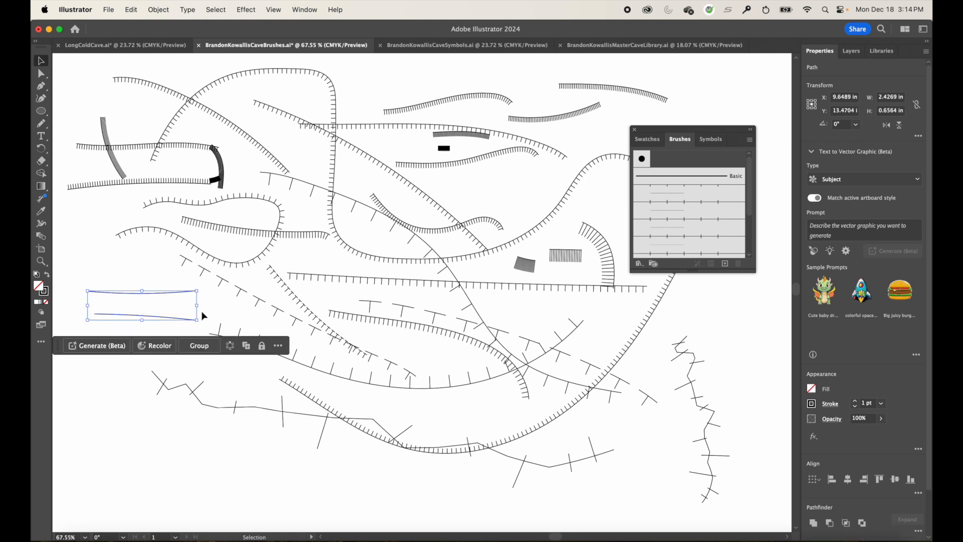
click(675, 201)
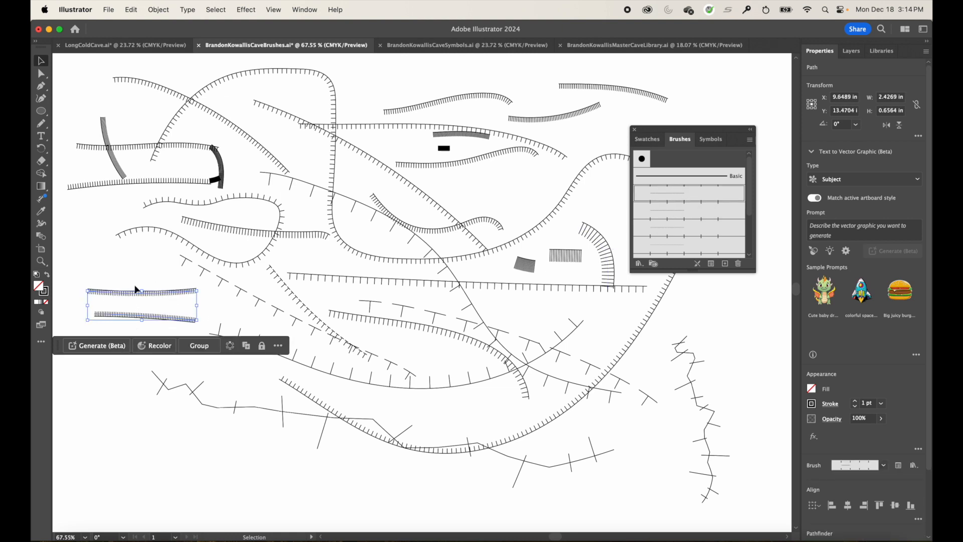
click(119, 297)
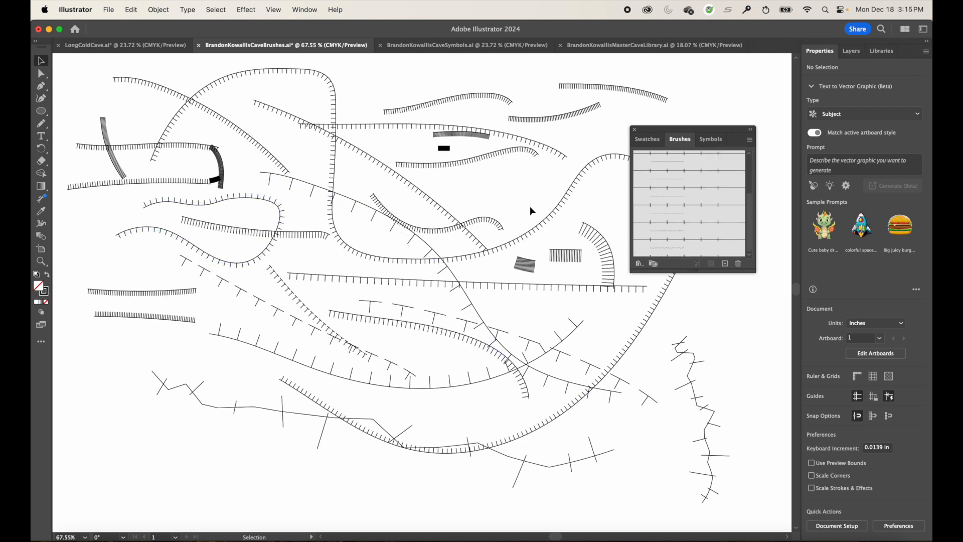
- Move the solid black stub to the open space below the short upper curves and open the Small Ledge brush's options
mouse_move(217, 181)
mouse_down()
mouse_move(247, 181)
mouse_move(316, 155)
mouse_move(474, 192)
mouse_up()
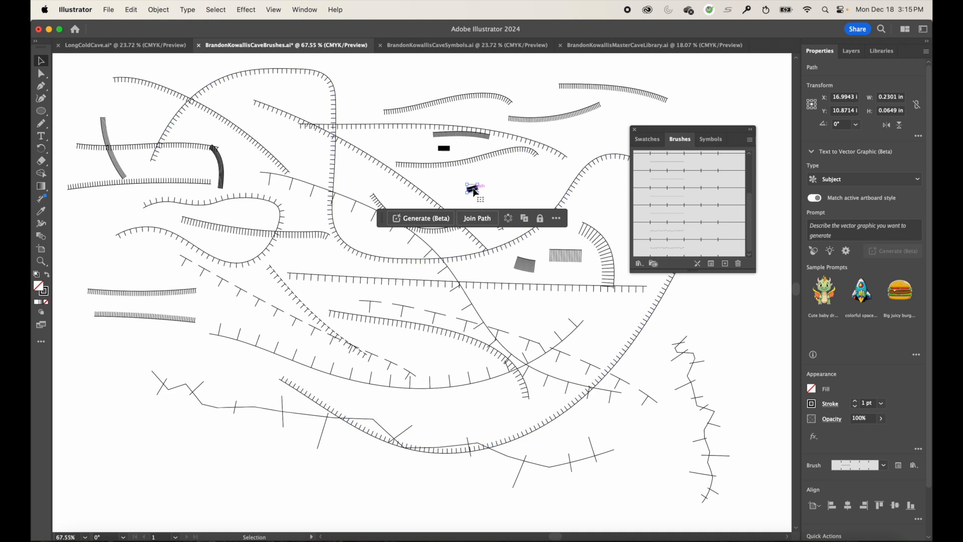
drag(475, 192, 462, 190)
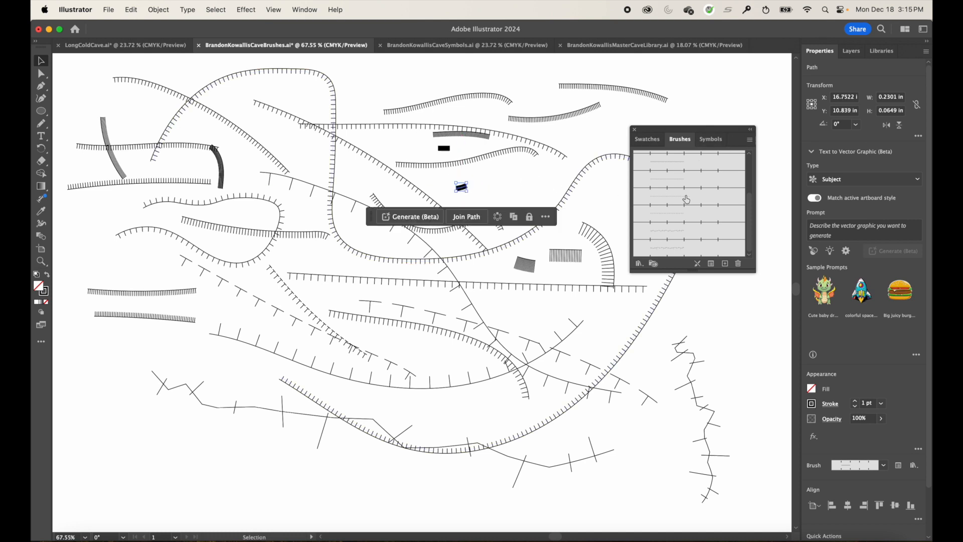
scroll(686, 200, up, 3)
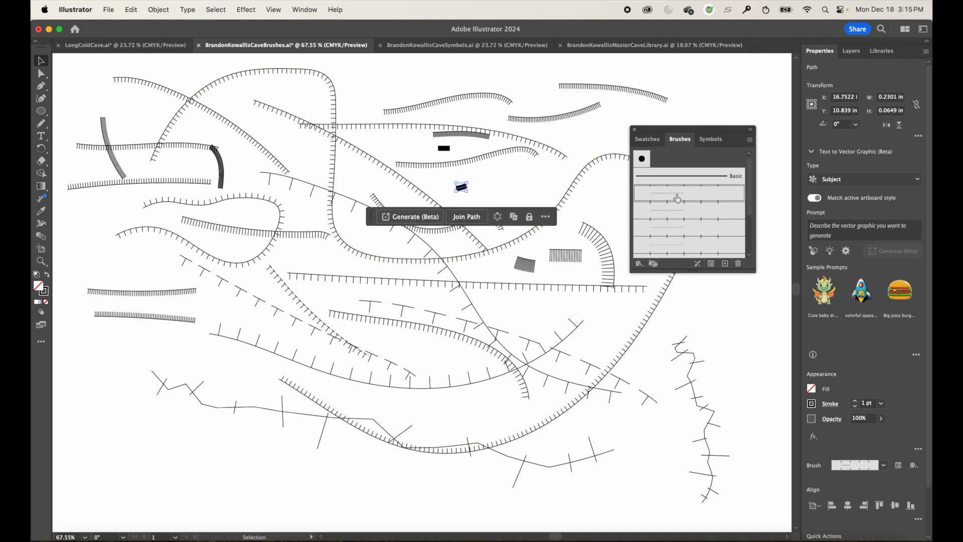
click(750, 139)
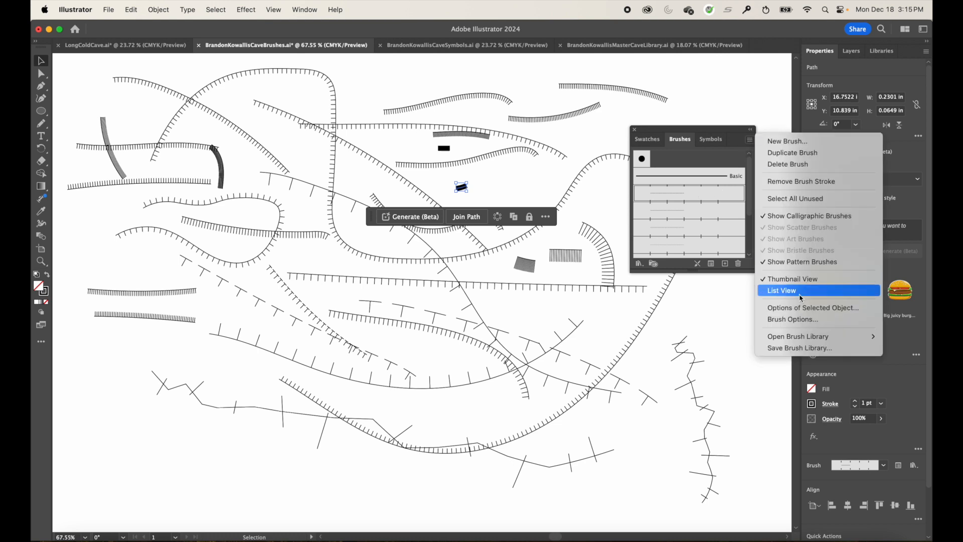
click(790, 319)
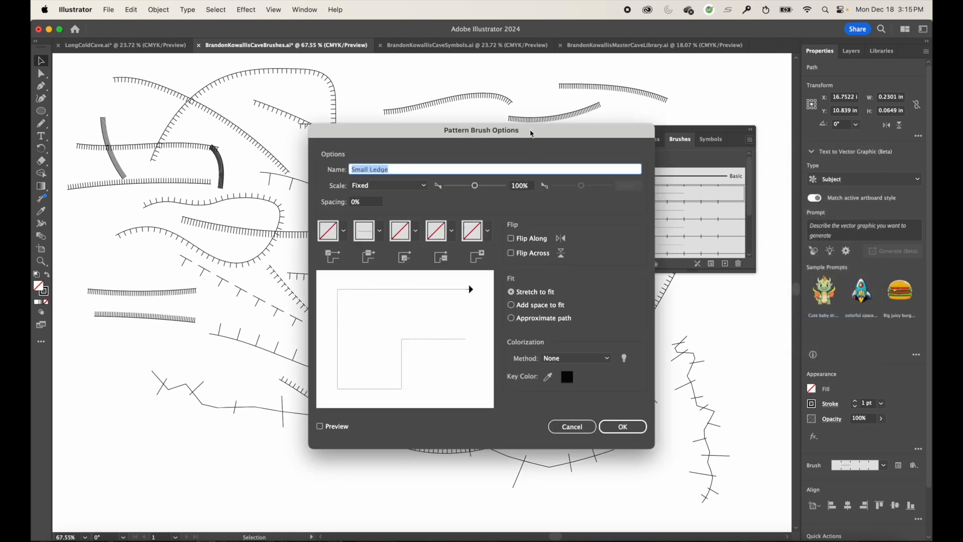
mouse_move(531, 134)
mouse_down()
mouse_move(763, 151)
mouse_move(755, 123)
mouse_up()
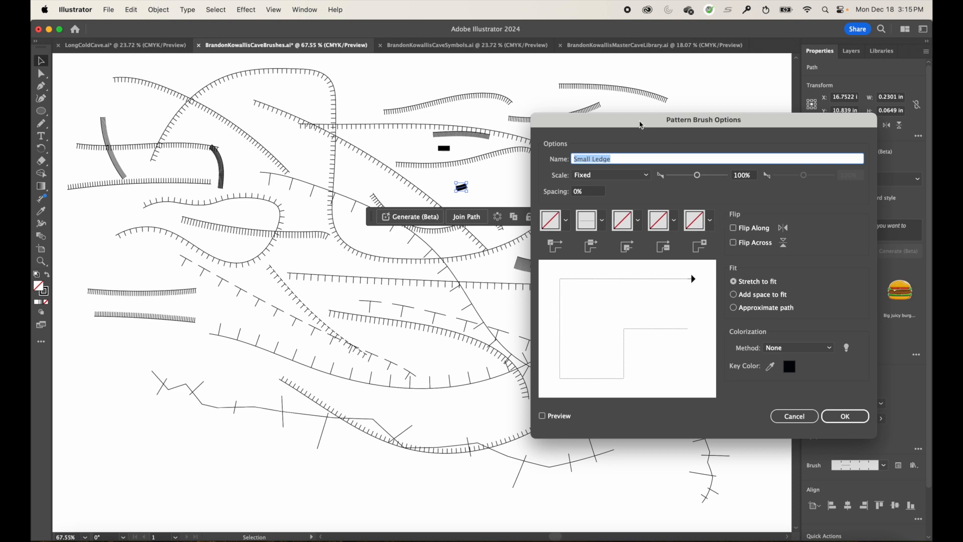
mouse_move(642, 124)
mouse_down()
mouse_move(686, 115)
mouse_move(629, 99)
mouse_up()
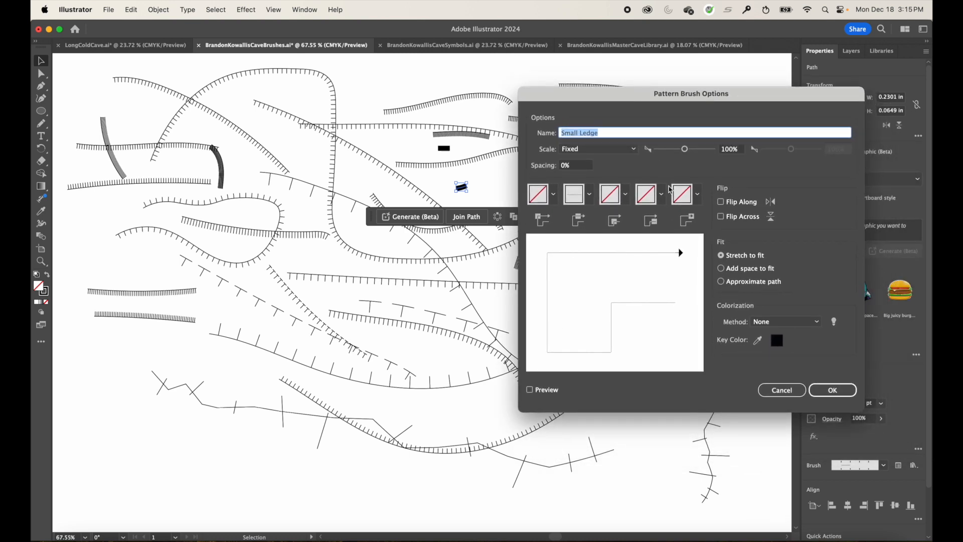
- Set the Small Ledge brush's fit to Add space to fit and compare the strokes with the preview on and off
click(723, 270)
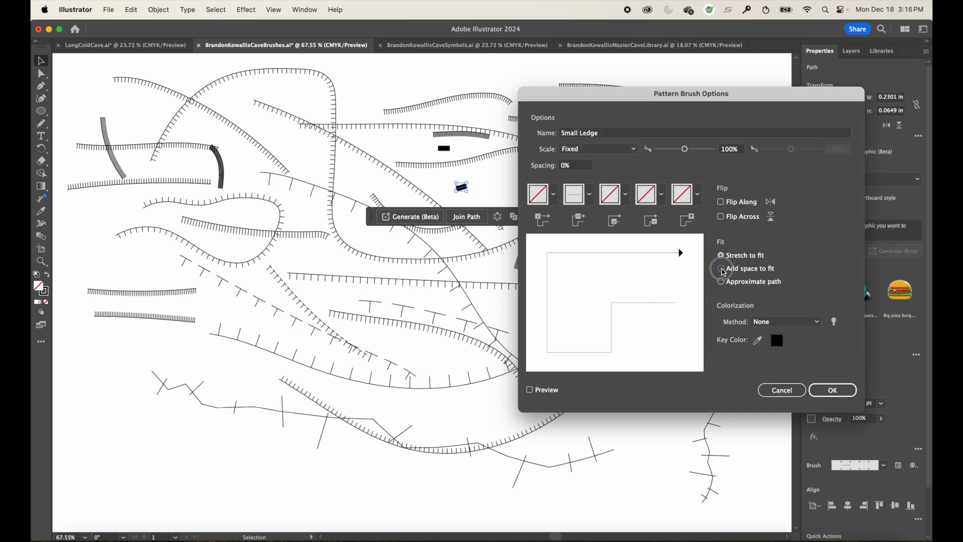
click(530, 390)
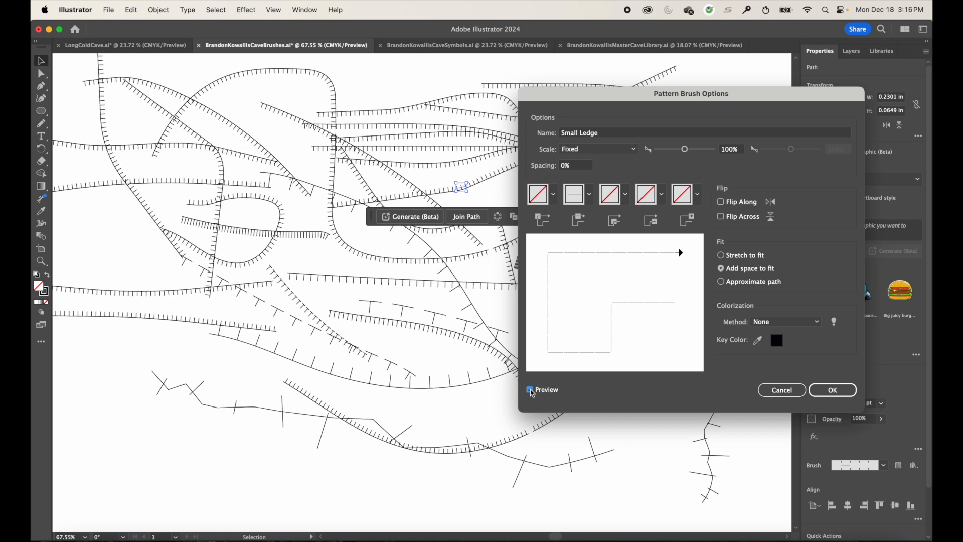
click(531, 391)
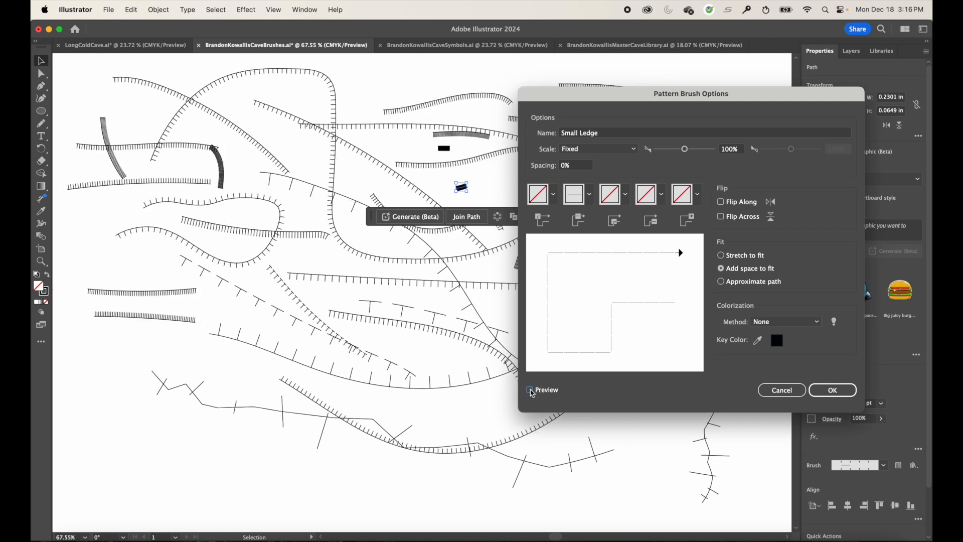
click(531, 391)
click(530, 391)
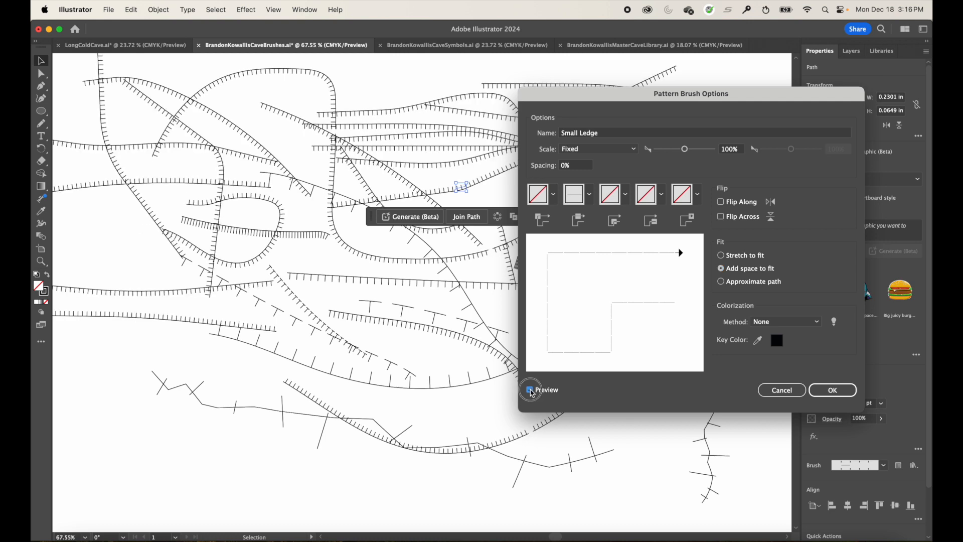
click(531, 391)
click(531, 391)
click(531, 391)
click(531, 390)
click(531, 391)
- Compare the other fit methods with Add space to fit in the preview, and check the available start tile choices
click(721, 282)
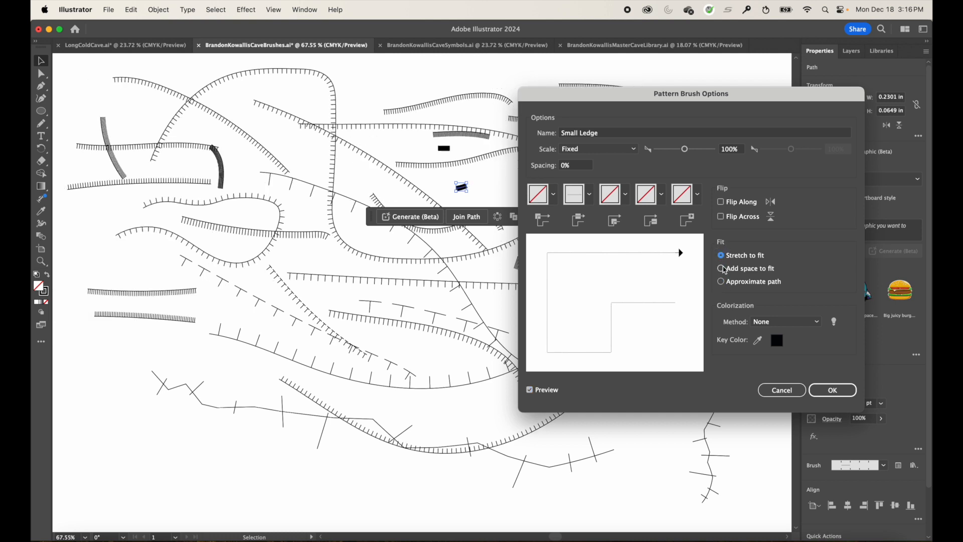
click(723, 270)
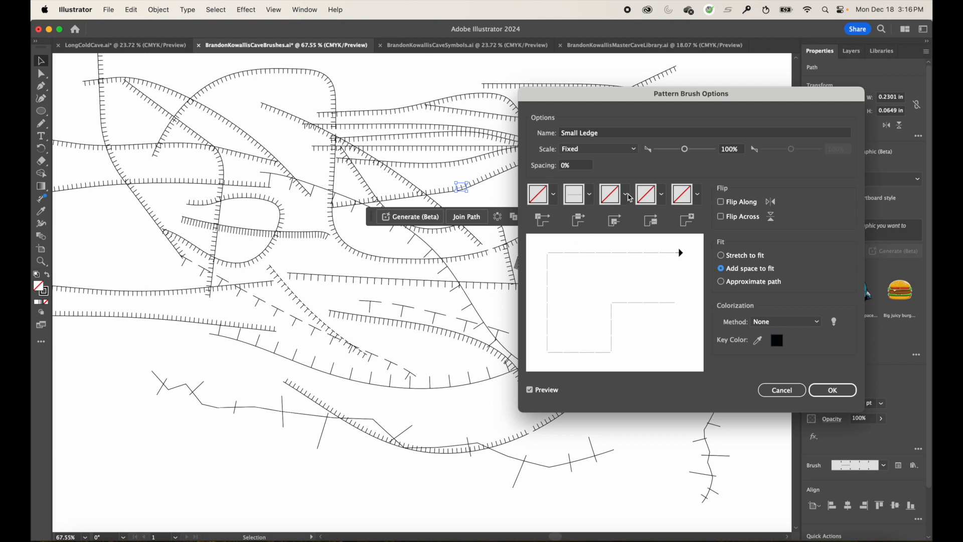
click(663, 199)
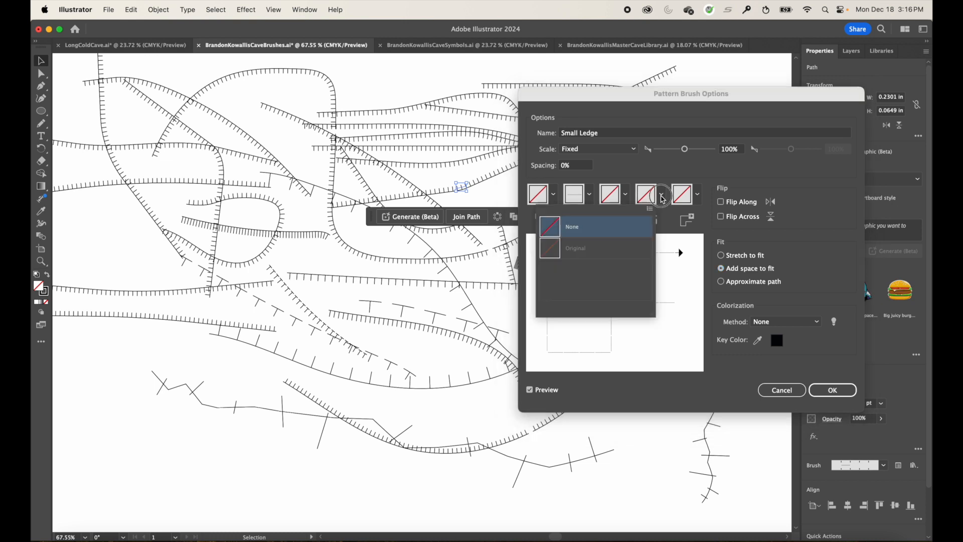
click(641, 226)
click(662, 195)
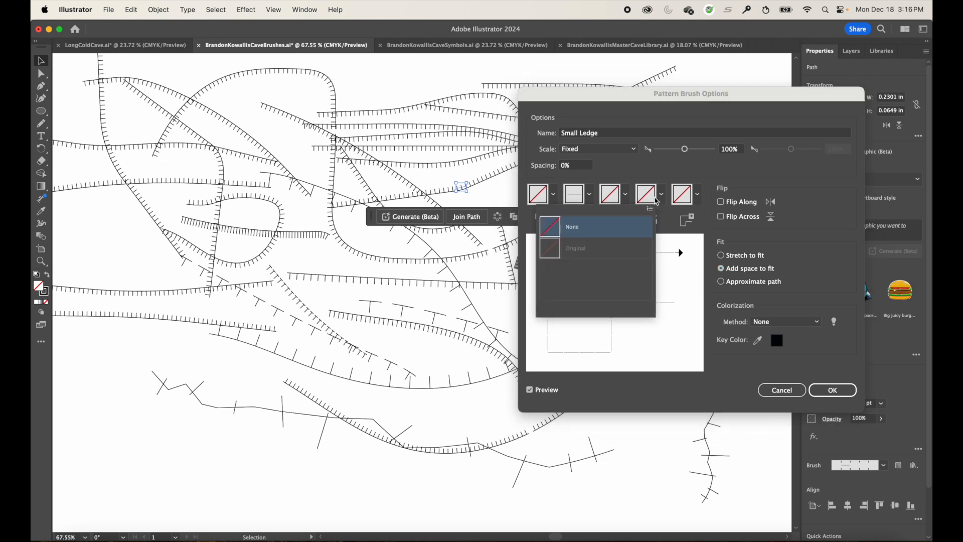
click(582, 251)
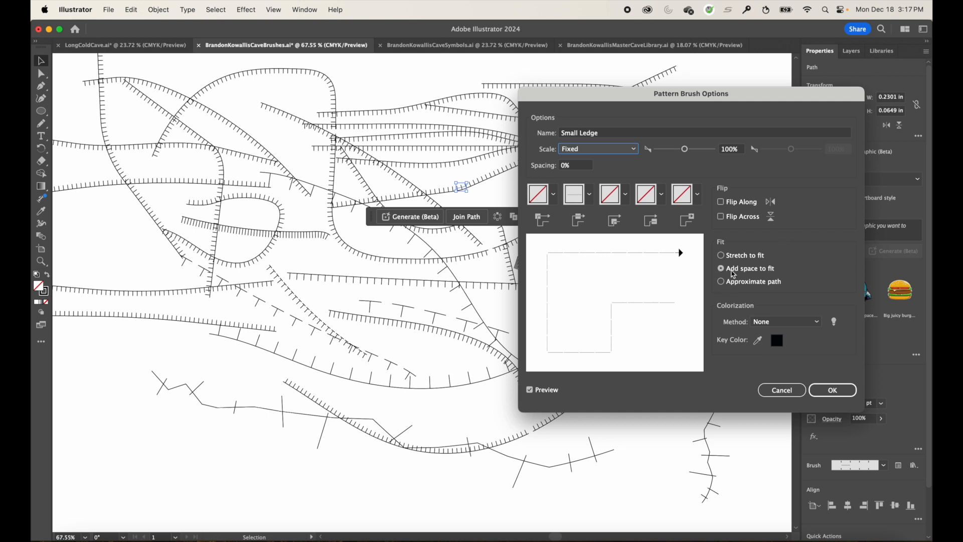
- Accept the Small Ledge brush options and apply the changes to the existing strokes
click(833, 391)
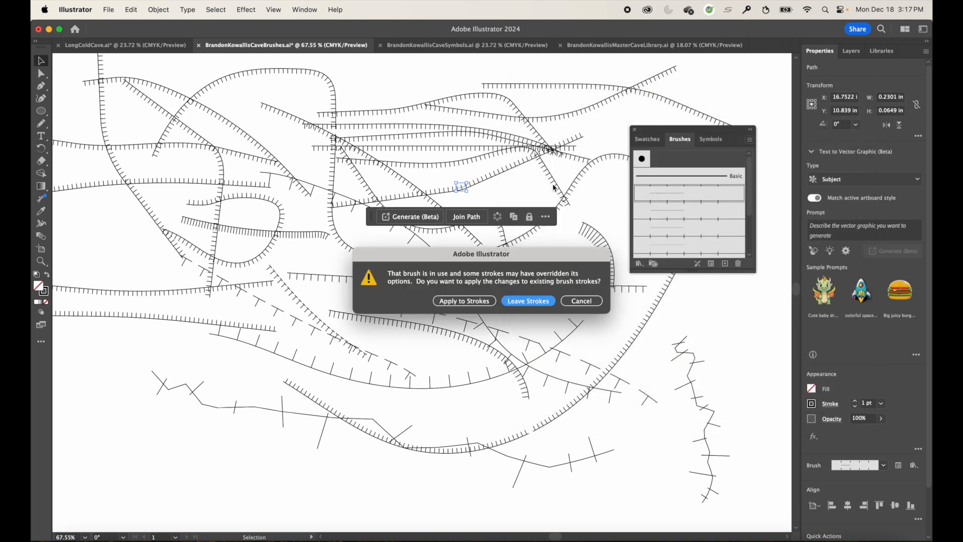
click(466, 302)
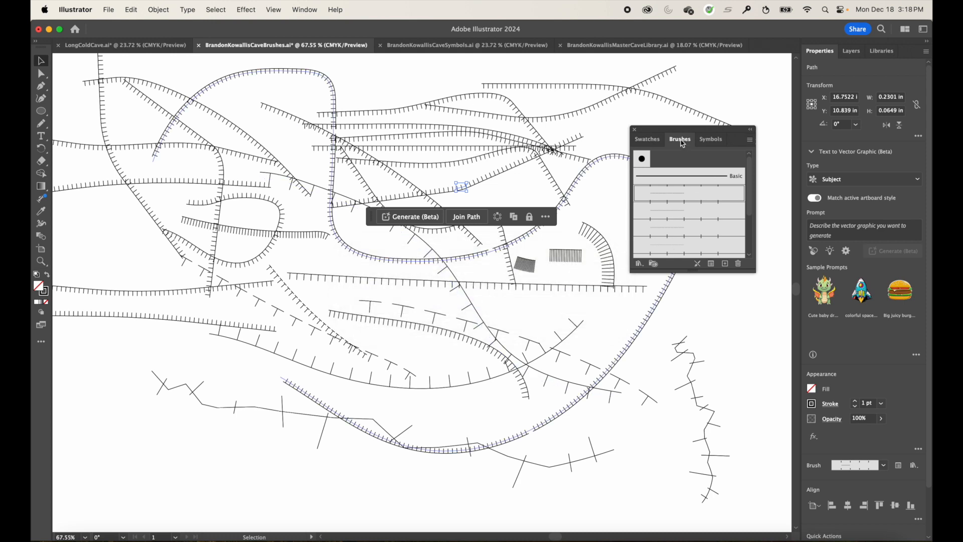
- Switch to the cave symbols document and place a ProfileStalactite-1 symbol on the blank artboard
click(437, 47)
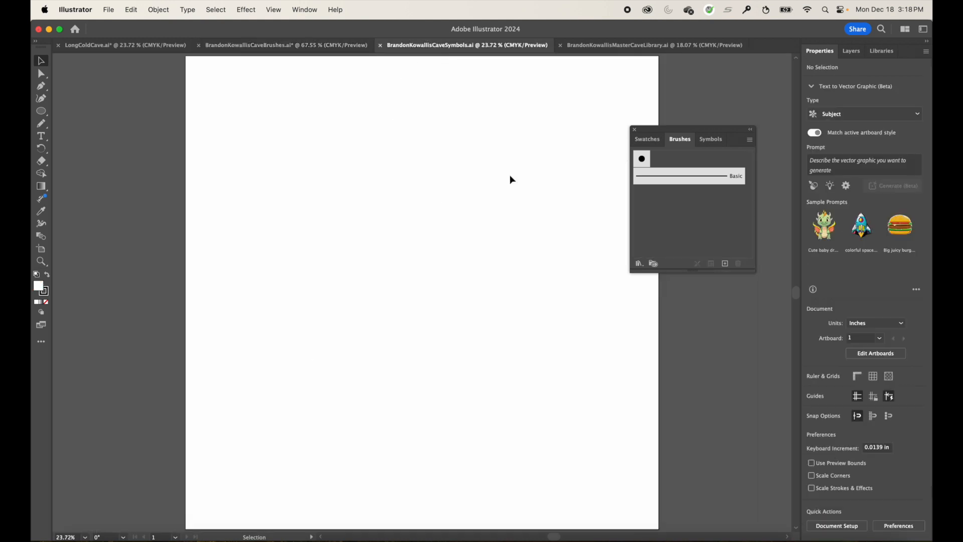
click(711, 140)
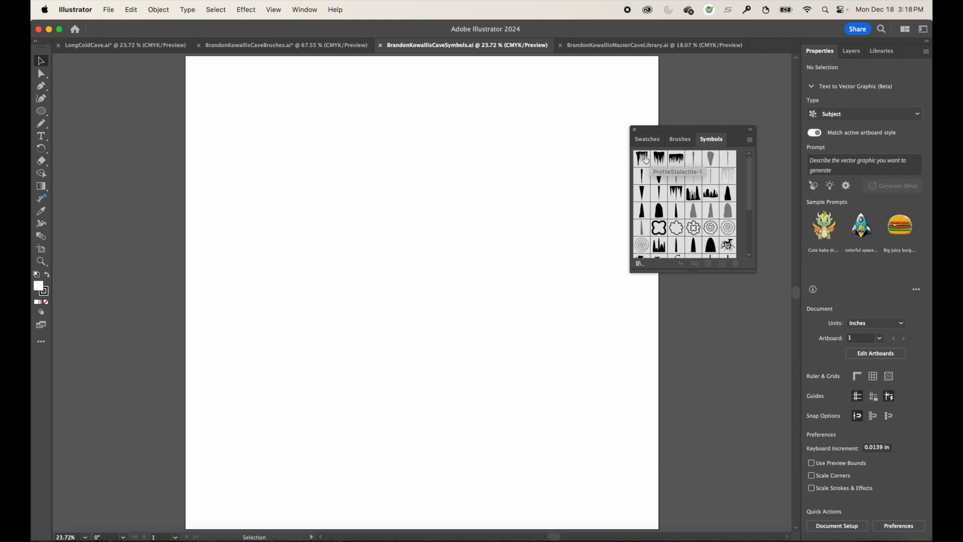
drag(643, 163, 485, 202)
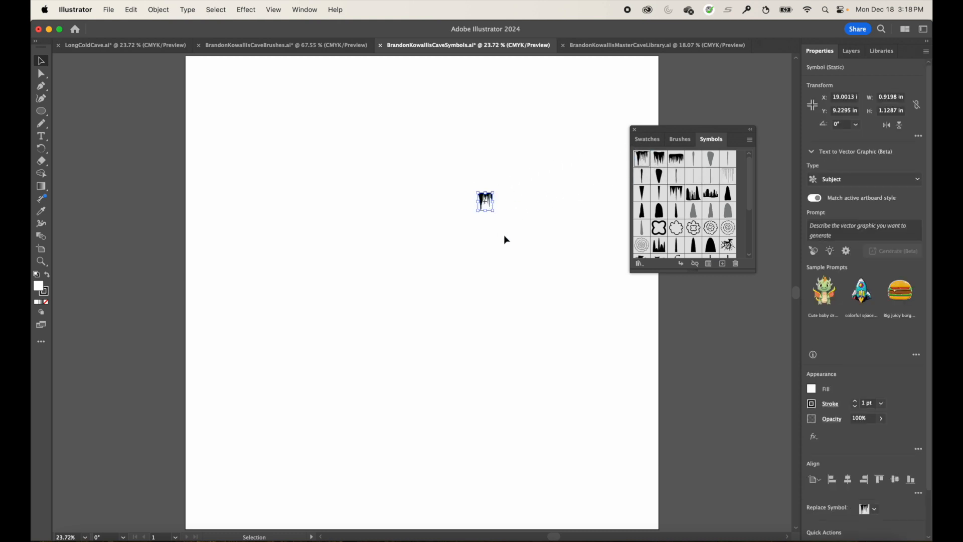
click(546, 189)
- Stretch the placed stalactite symbol wider and make it slightly shorter
click(485, 201)
key(z)
drag(479, 193, 654, 331)
key(v)
drag(536, 231, 555, 231)
drag(521, 261, 522, 252)
- Extend the stalactites into a continuous row with three more ProfileStalactite-1 symbols, varying their widths and heights
drag(642, 158, 473, 225)
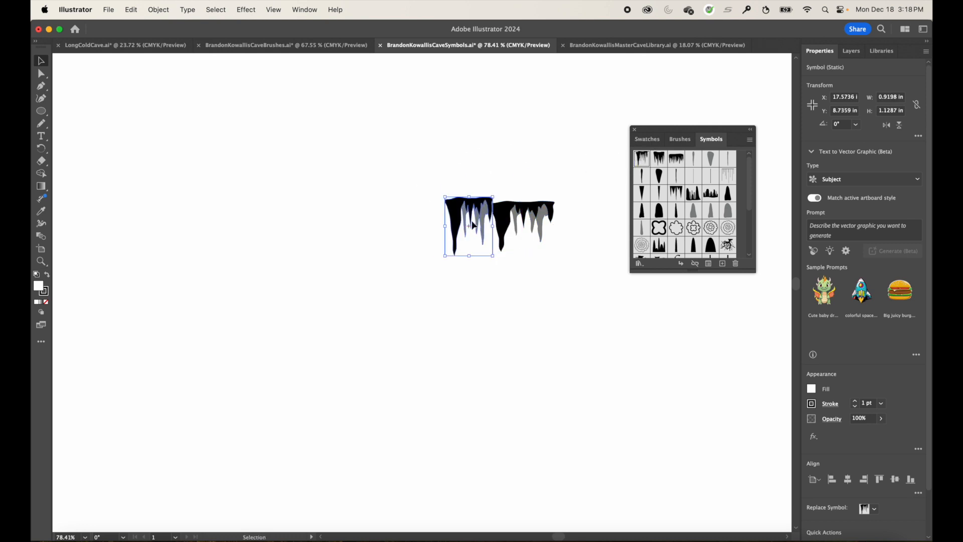
drag(642, 161, 431, 217)
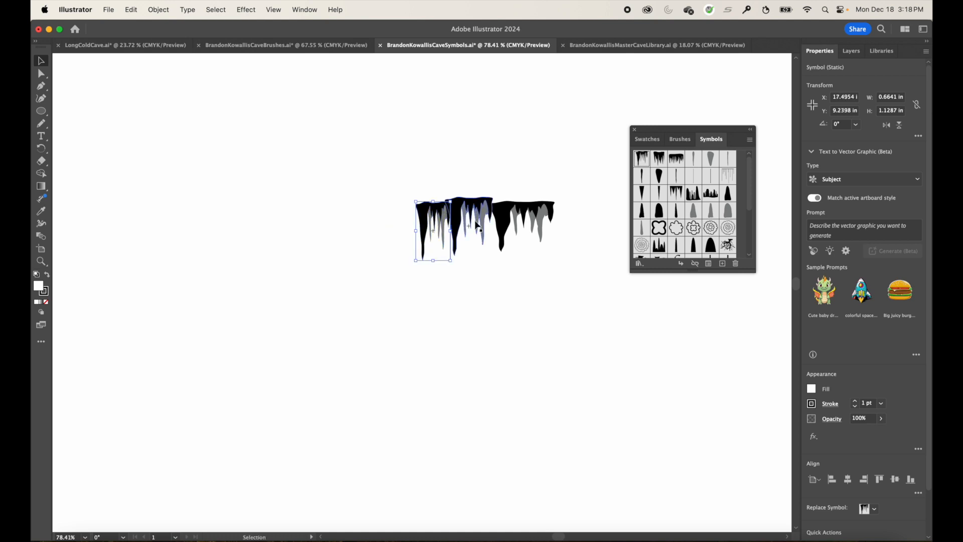
drag(641, 162, 414, 219)
drag(396, 258, 393, 237)
click(435, 182)
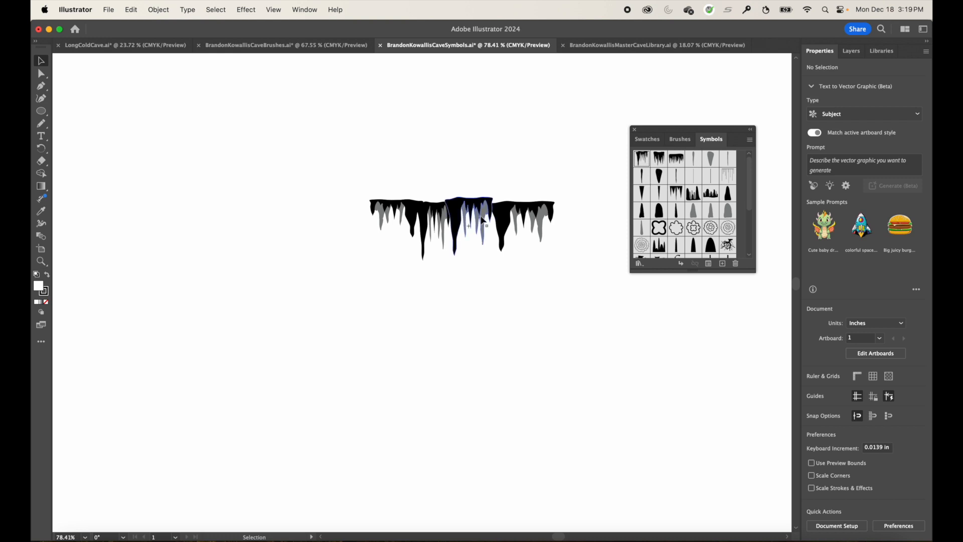
- Place the five differently sized scalloped outline symbols and one black branching symbol around the stalactite row
click(658, 229)
drag(658, 230, 396, 368)
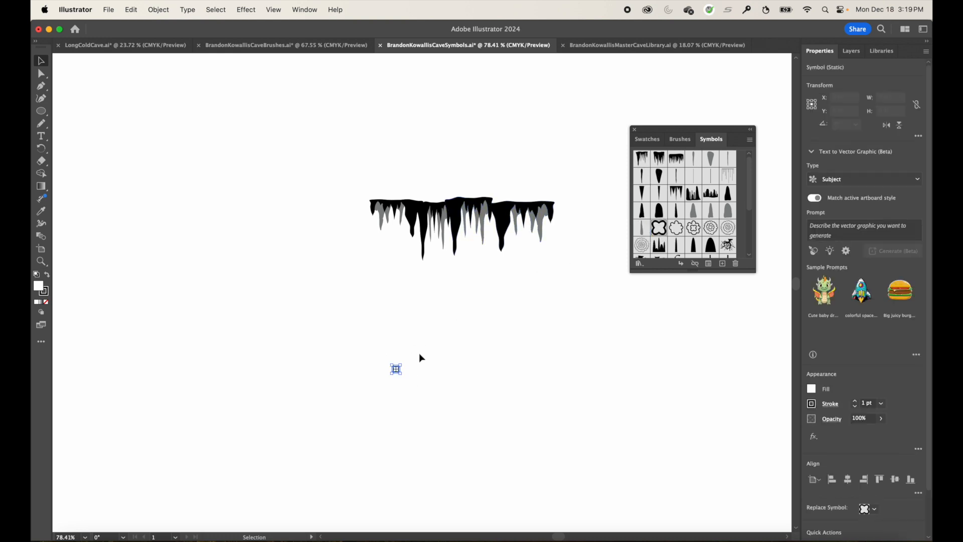
drag(677, 229, 327, 236)
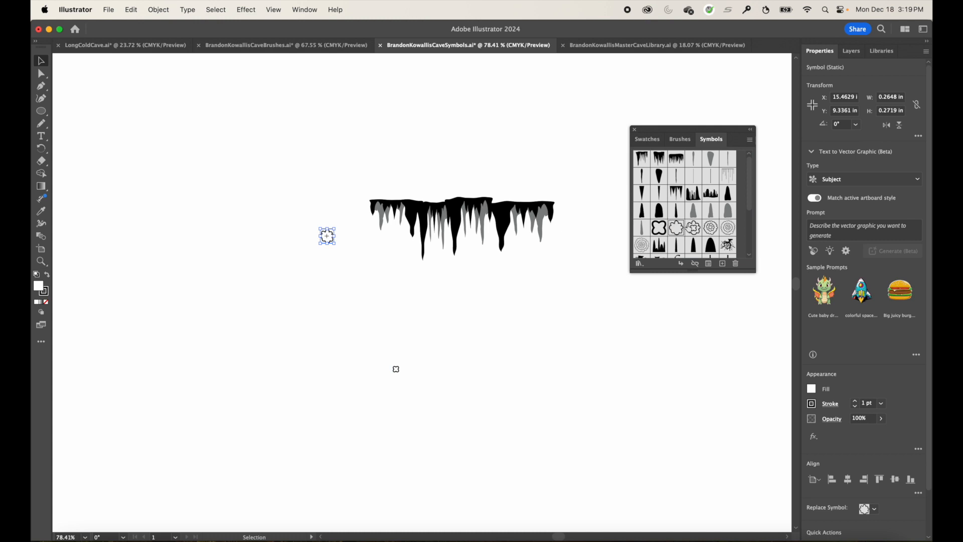
drag(697, 231, 369, 144)
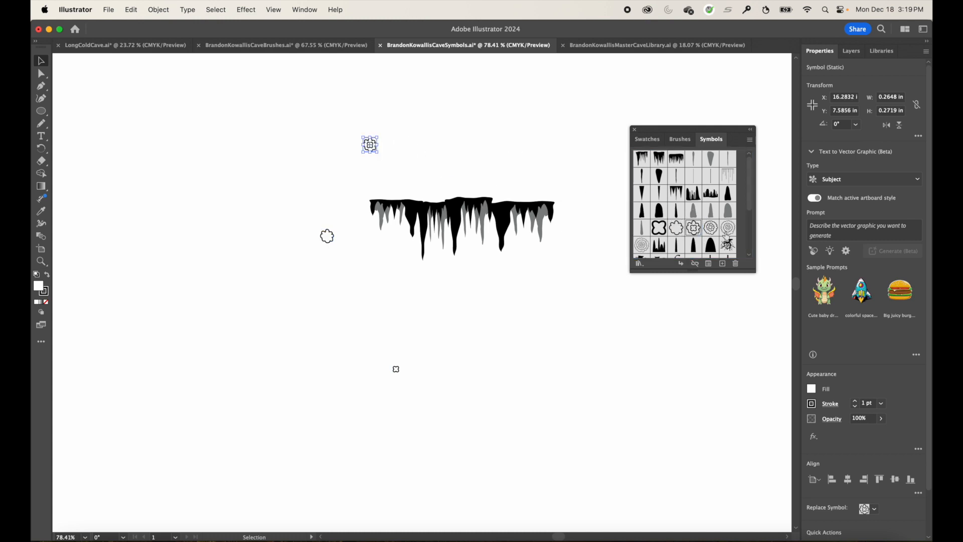
drag(711, 228, 473, 145)
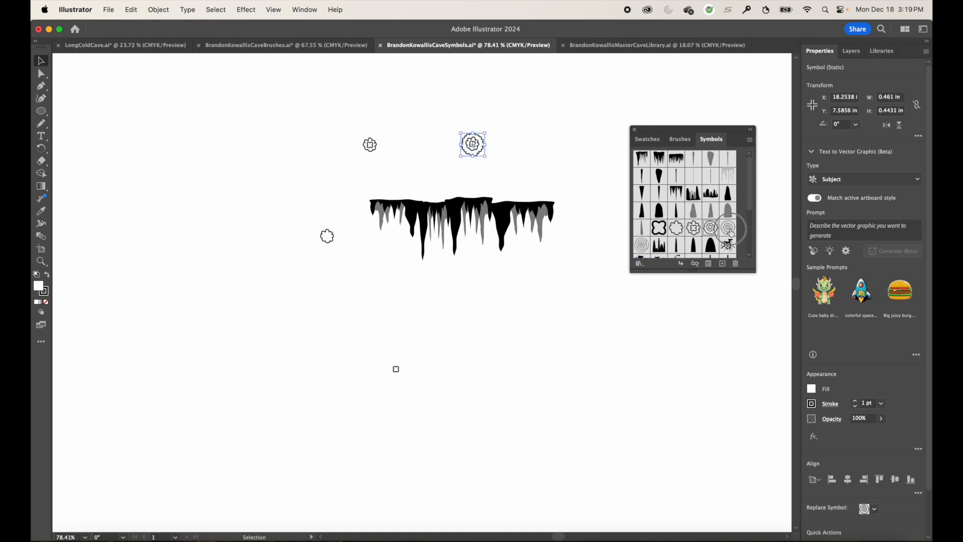
drag(727, 228, 540, 105)
drag(729, 246, 546, 178)
click(597, 143)
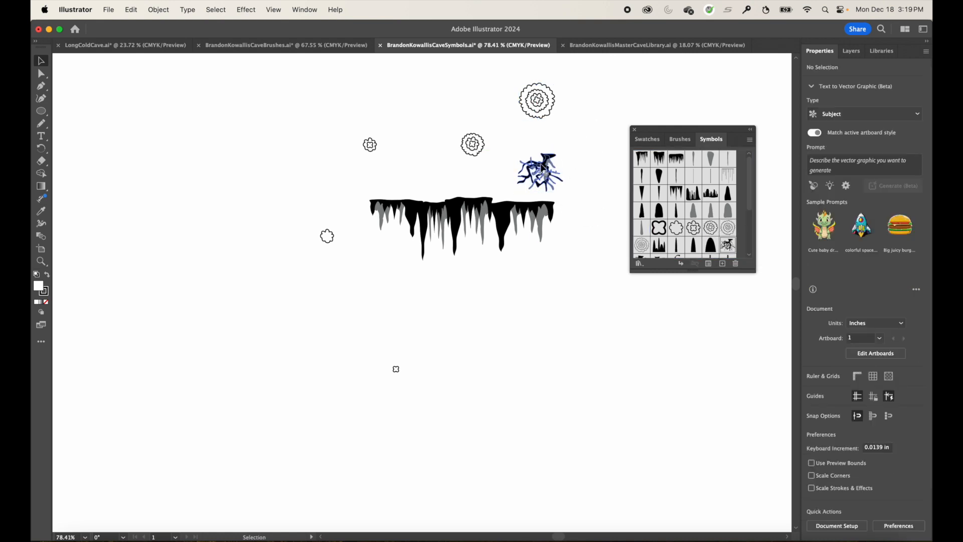
- Open the Rock-1 symbol for editing and swap the fill and stroke of its grey top face
scroll(671, 199, down, 5)
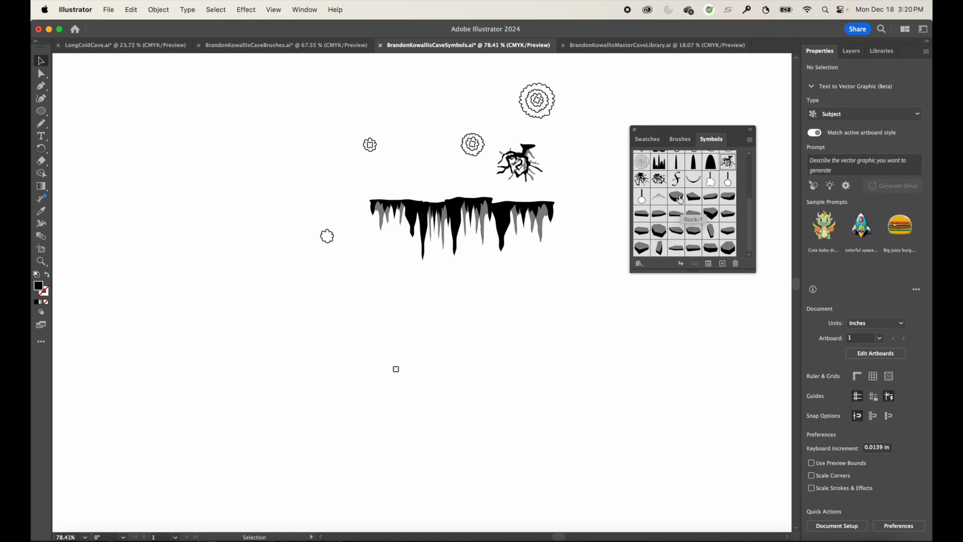
double_click(678, 201)
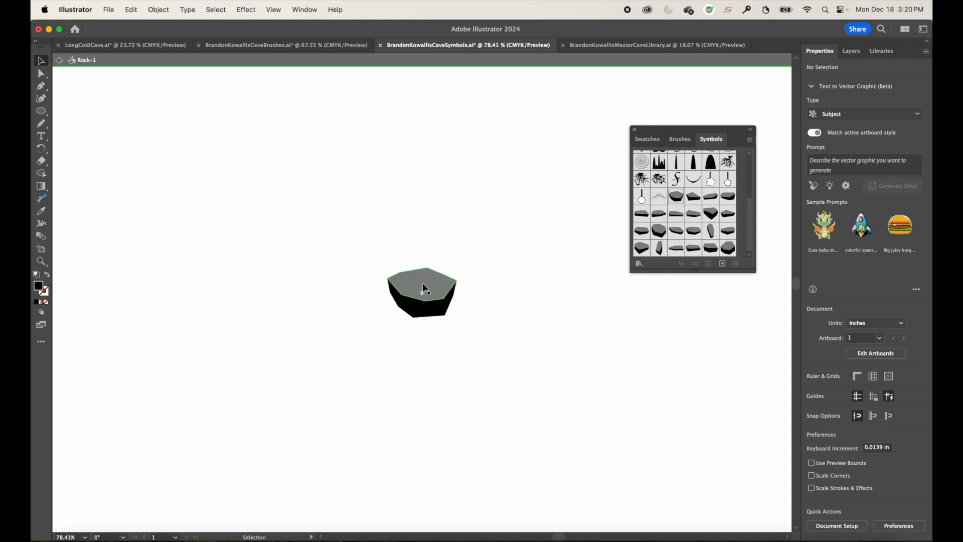
click(428, 282)
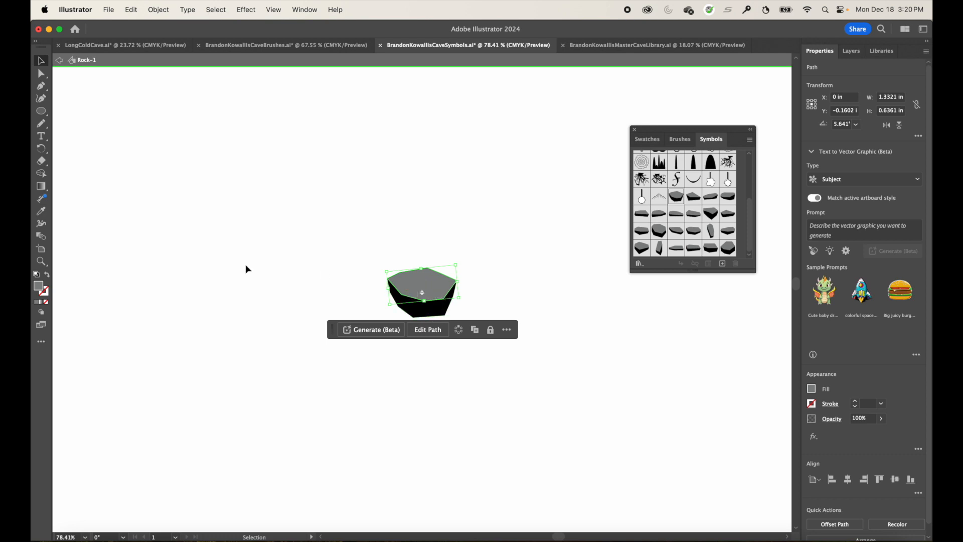
click(48, 276)
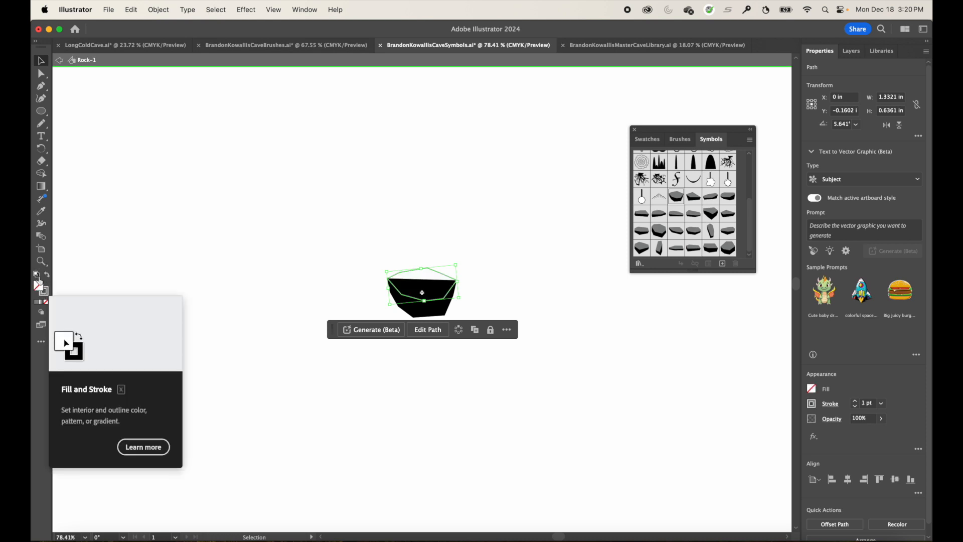
click(362, 301)
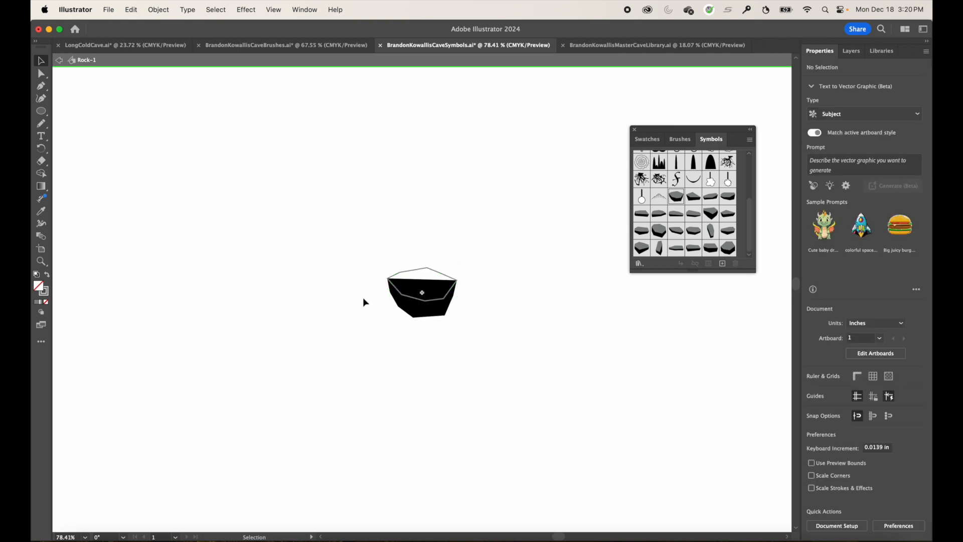
- Set the stroke colour of Rock-1's top face to black, 000000
click(420, 283)
double_click(46, 294)
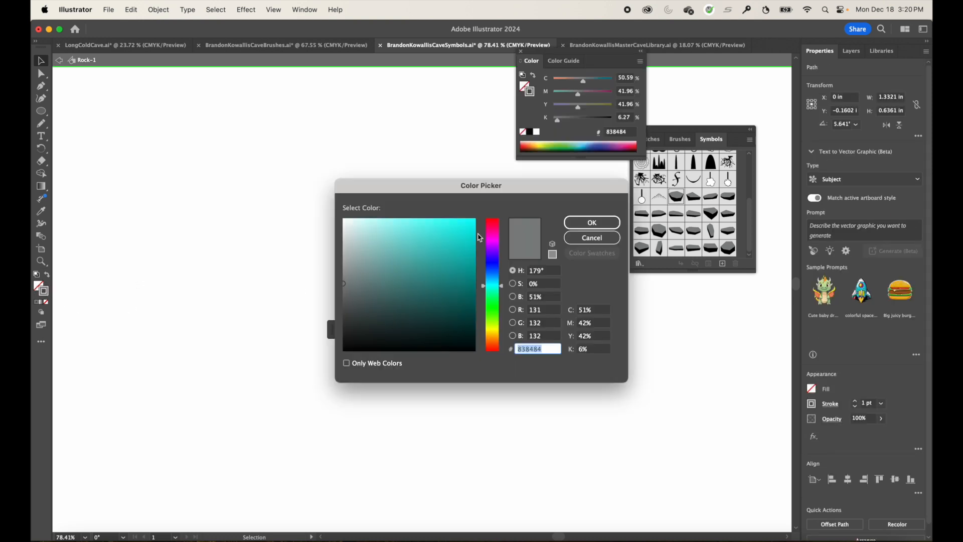
drag(412, 278, 334, 344)
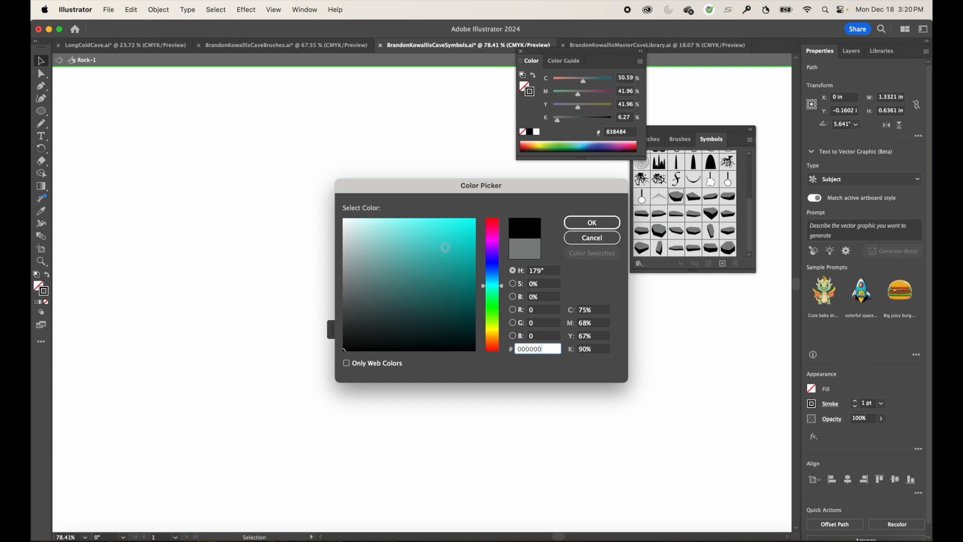
drag(443, 304, 491, 361)
click(587, 223)
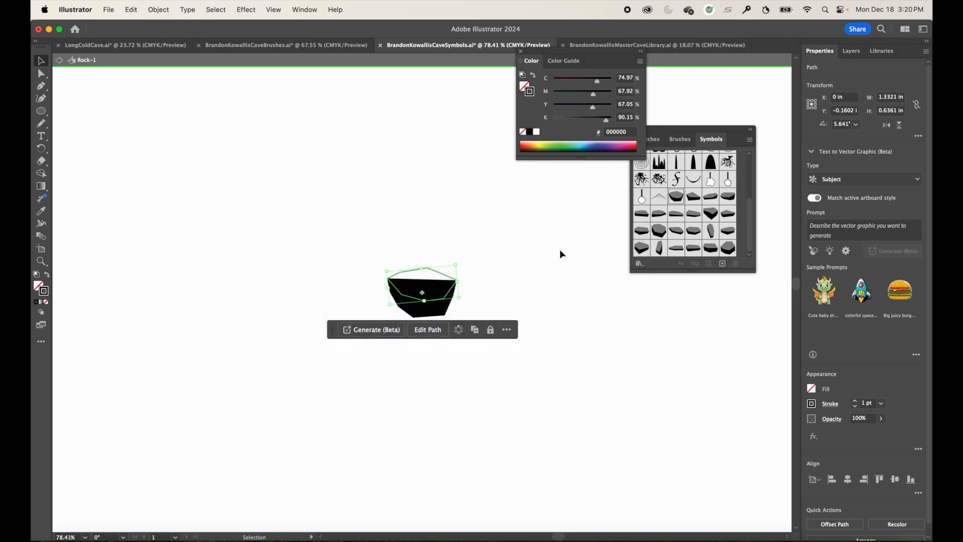
- Fill Rock-1's top face with white, FFFFFF, and leave symbol editing
click(427, 291)
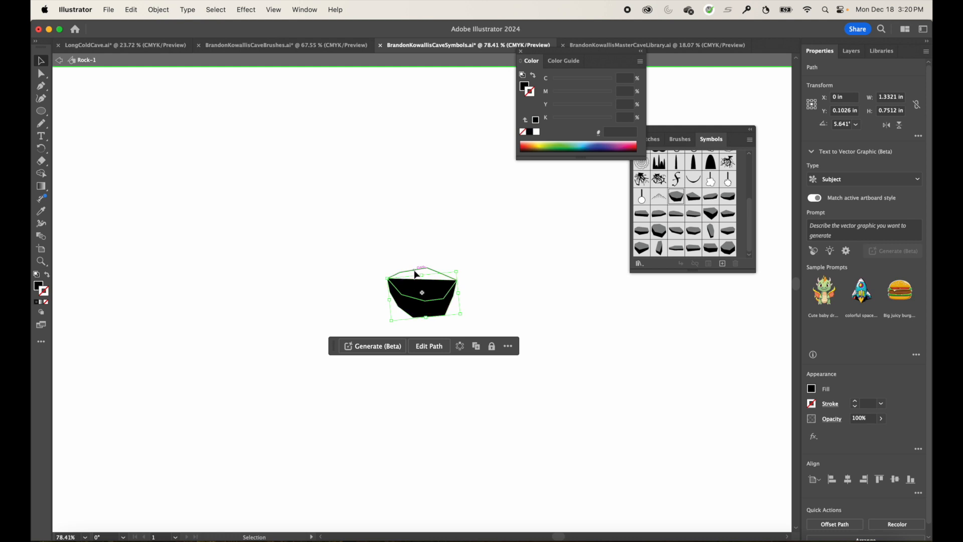
click(417, 269)
double_click(38, 287)
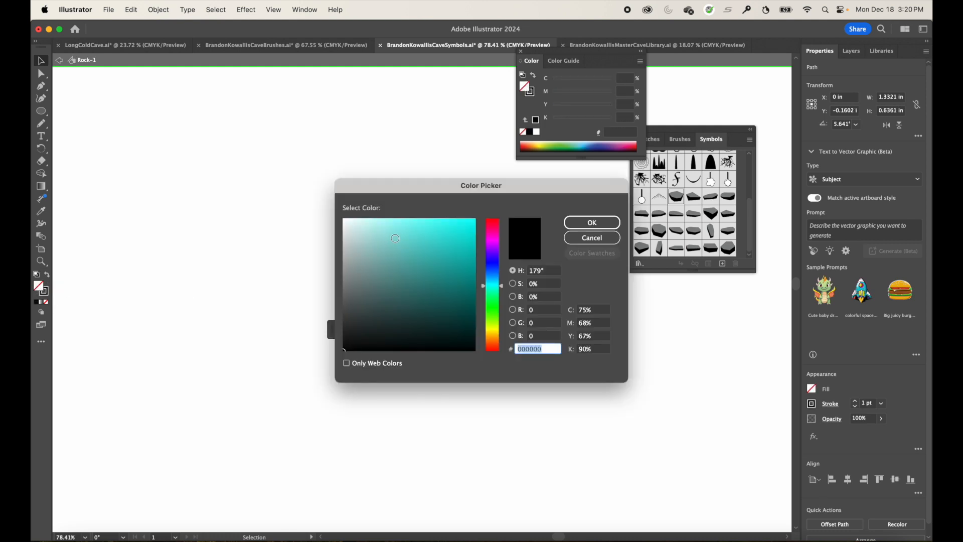
text(ffffff)
click(592, 223)
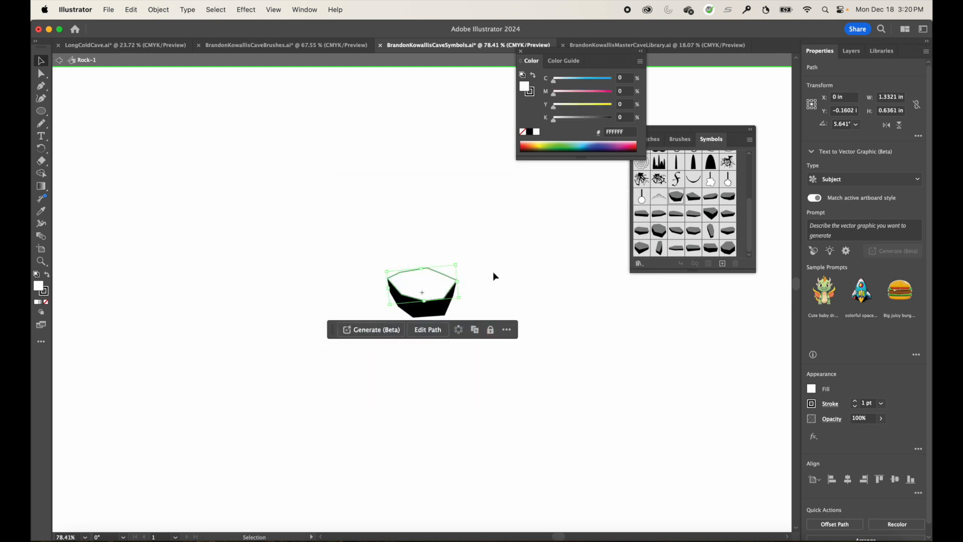
click(437, 232)
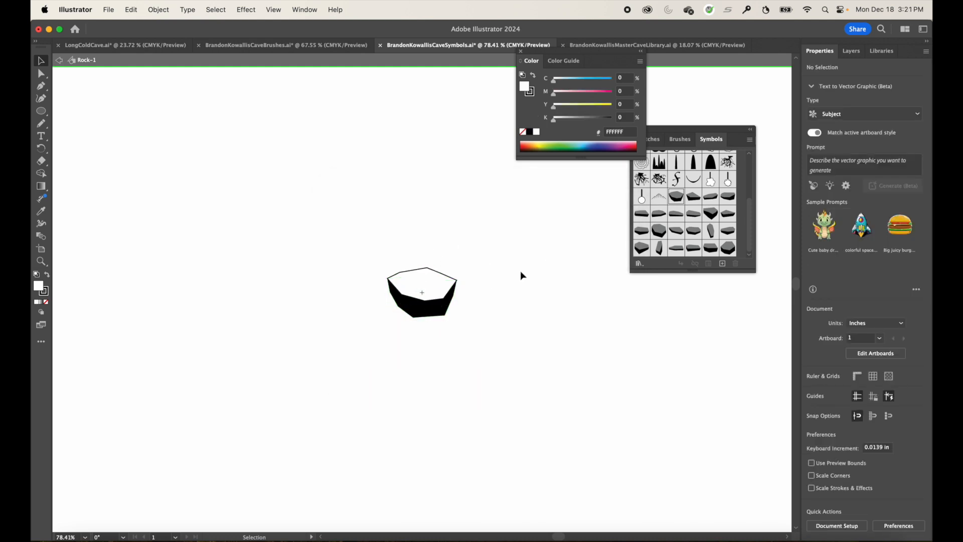
double_click(470, 191)
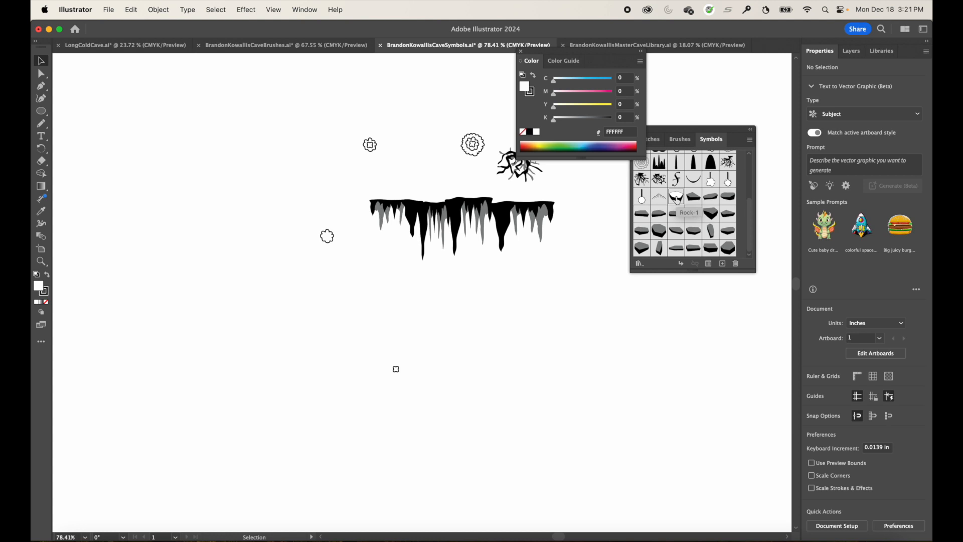
- Place one Rock-1 and three Rock-2 symbols below the stalactite row, enlarging one Rock-2 to several times its size
drag(678, 200, 418, 311)
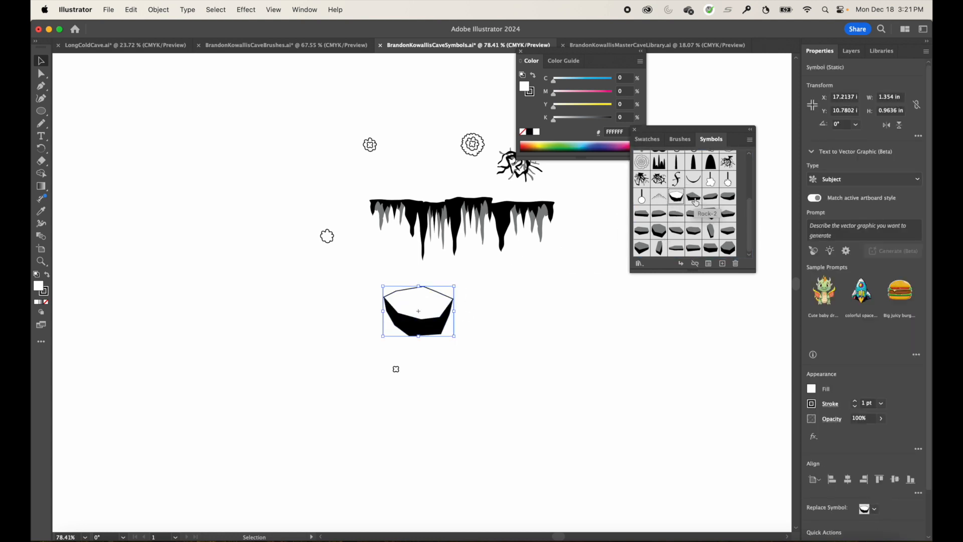
drag(695, 202, 497, 386)
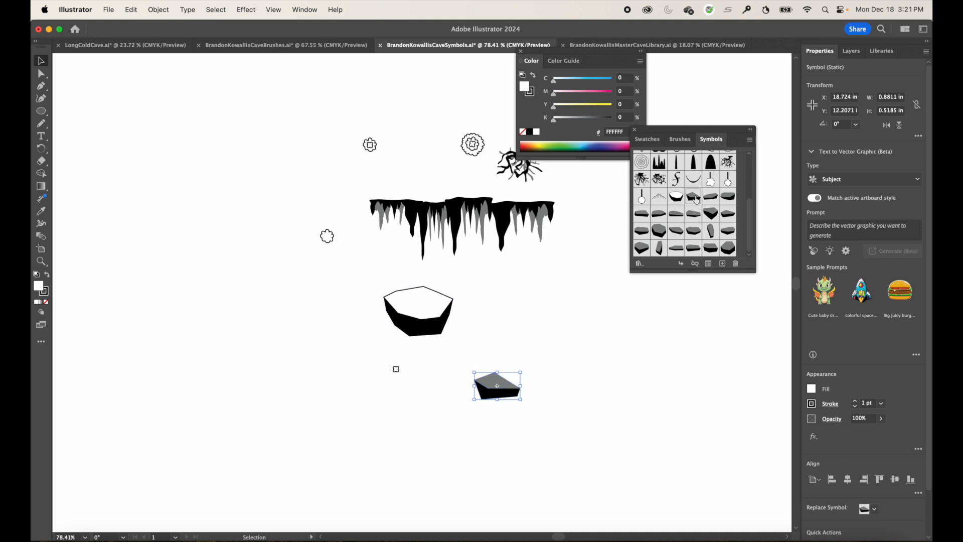
drag(695, 200, 556, 310)
drag(693, 200, 709, 466)
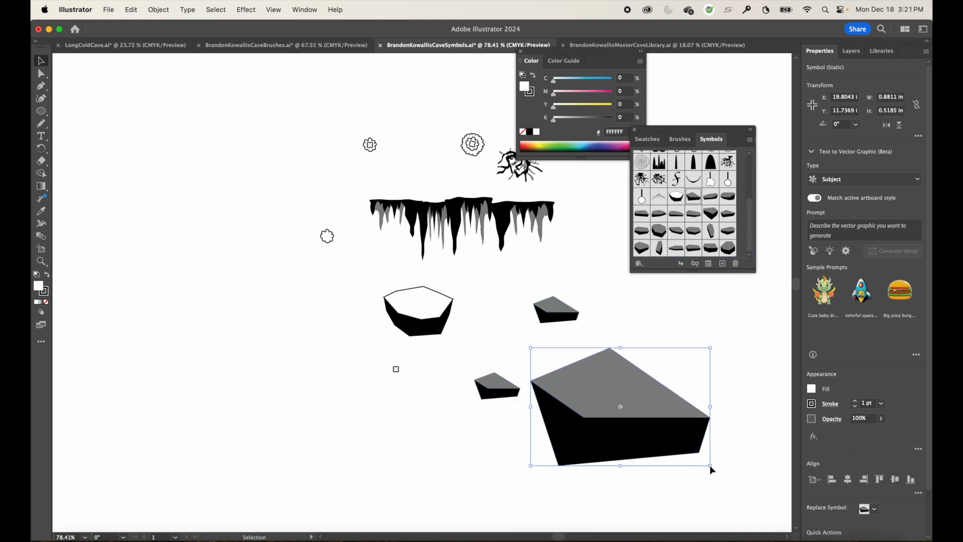
click(601, 310)
- Open the Rock-2 symbol for editing, swap its grey top face's fill and stroke, and set the stroke to black, 000000
double_click(694, 199)
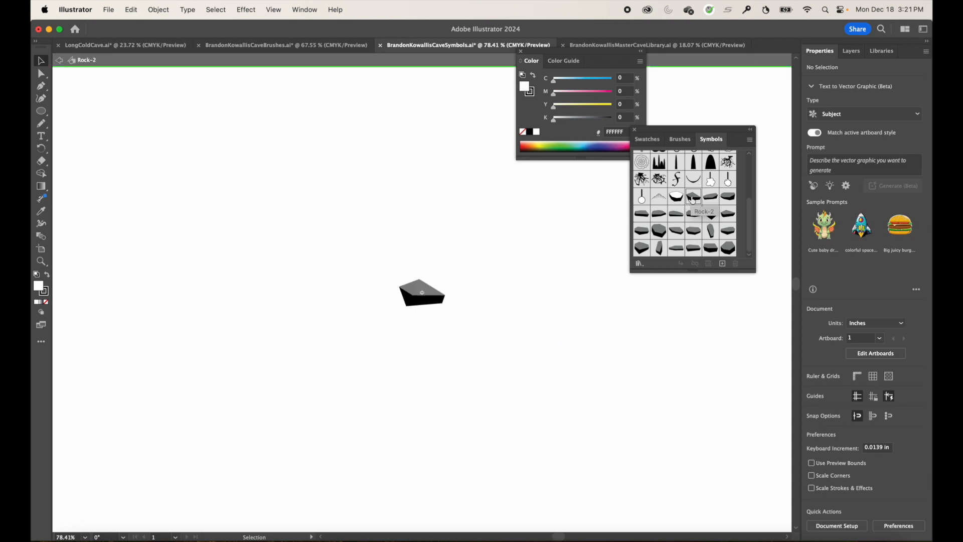
click(412, 290)
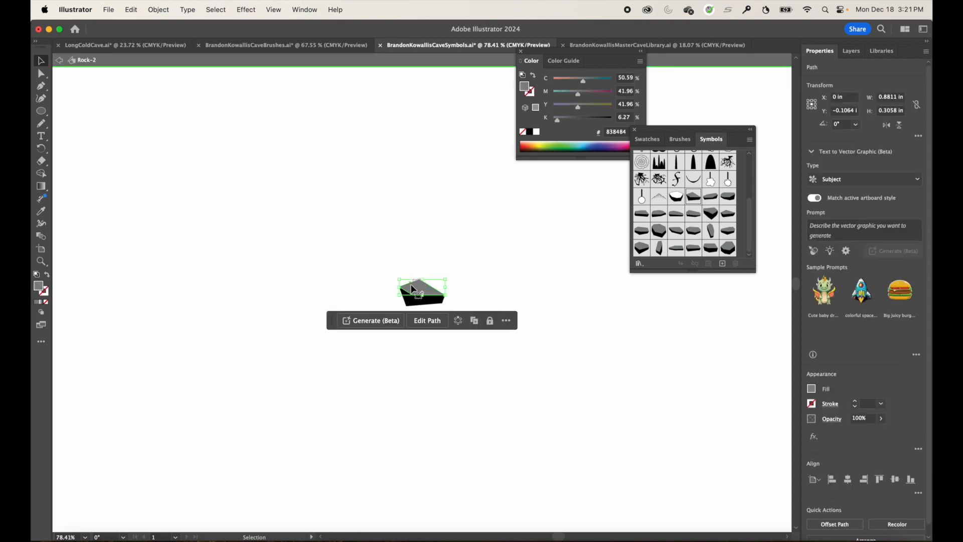
click(47, 277)
double_click(46, 295)
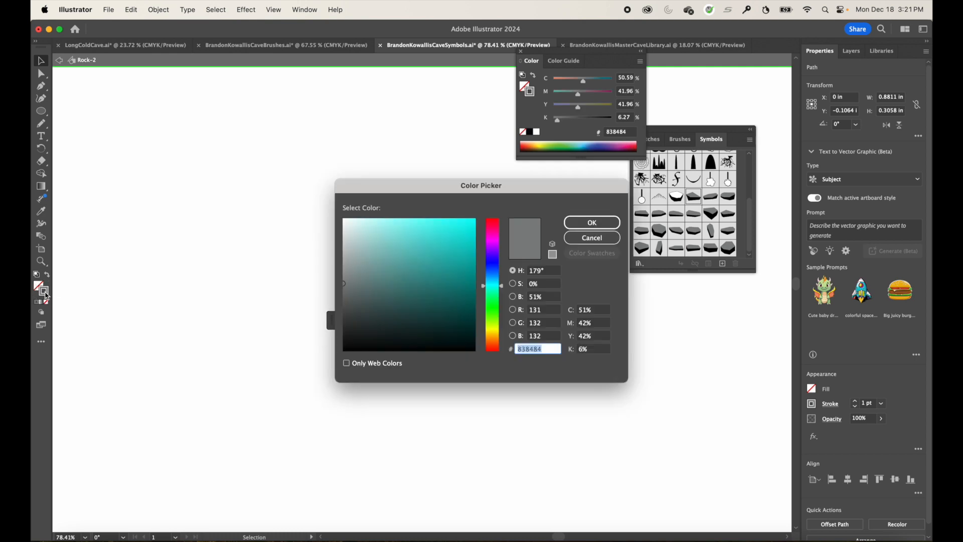
text(000000)
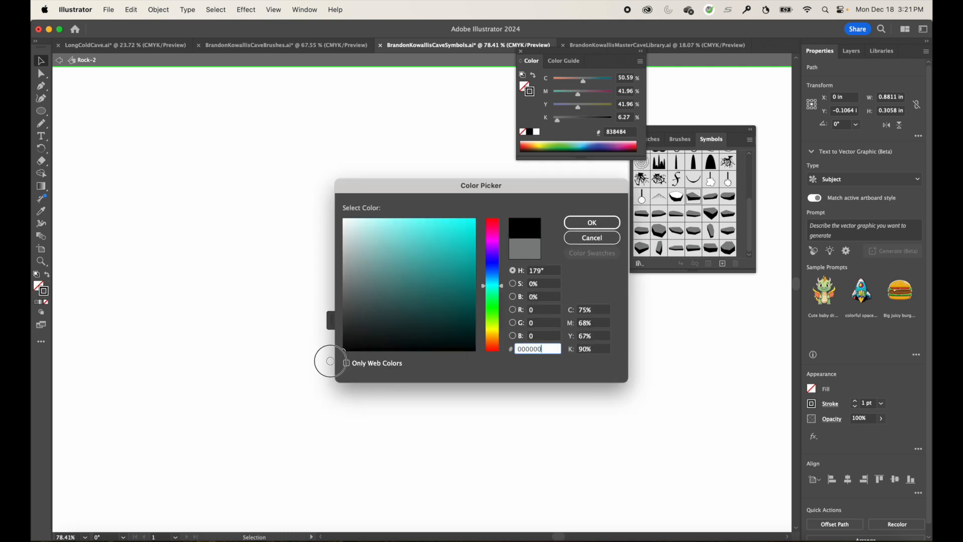
click(592, 223)
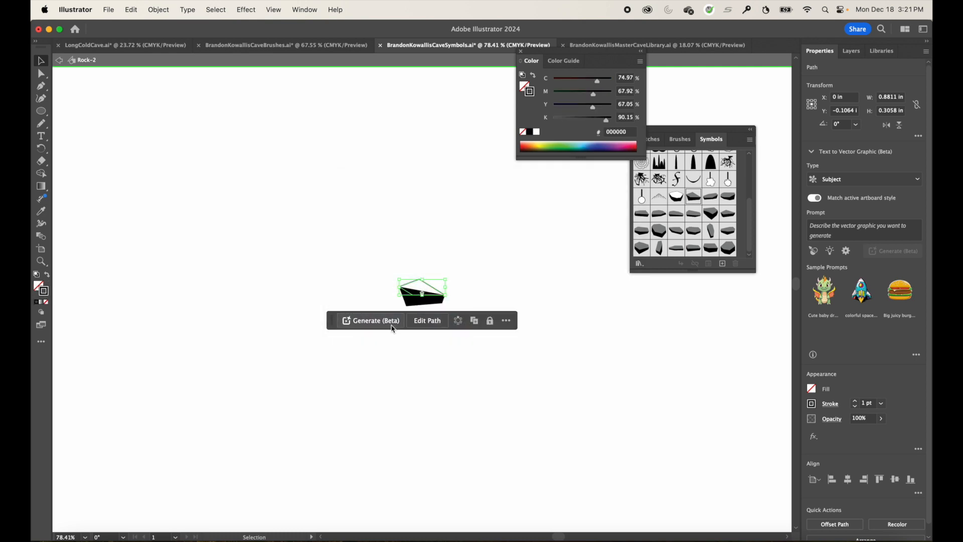
- Fill Rock-2's top face with white, FFFFFF, and leave symbol editing to update its placed copies
double_click(38, 286)
drag(361, 247, 363, 214)
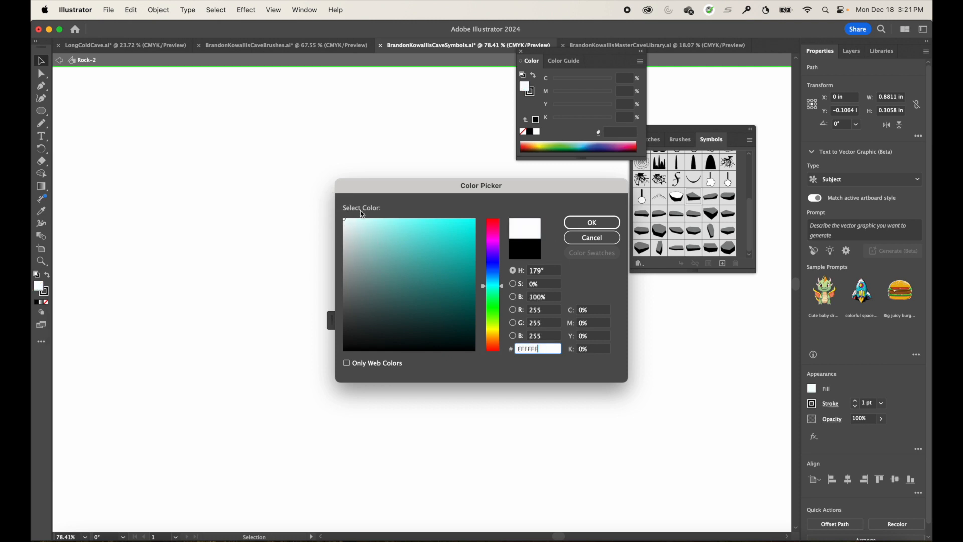
click(590, 224)
click(475, 181)
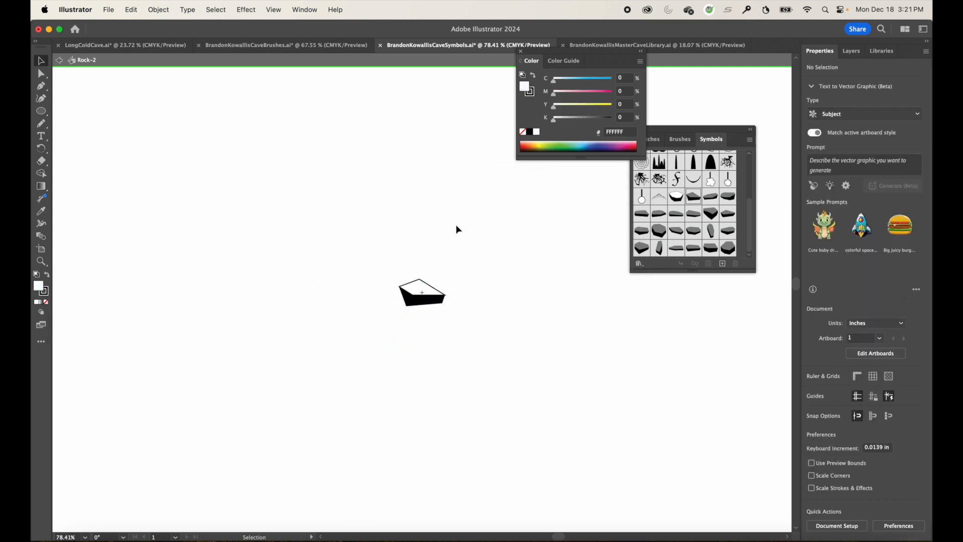
double_click(514, 241)
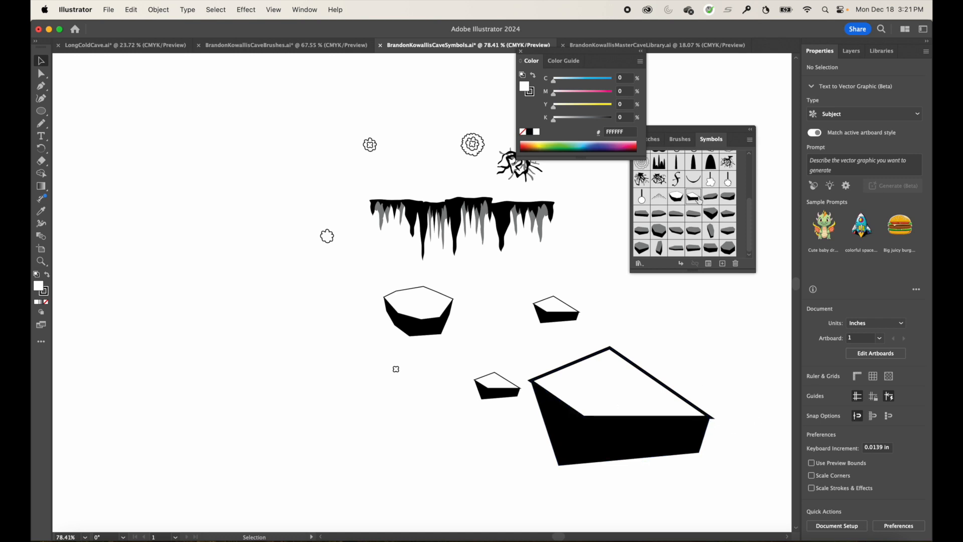
- Open the Rock-2 symbol for editing and pull in both side ends of its white top face to fit the black base
double_click(677, 196)
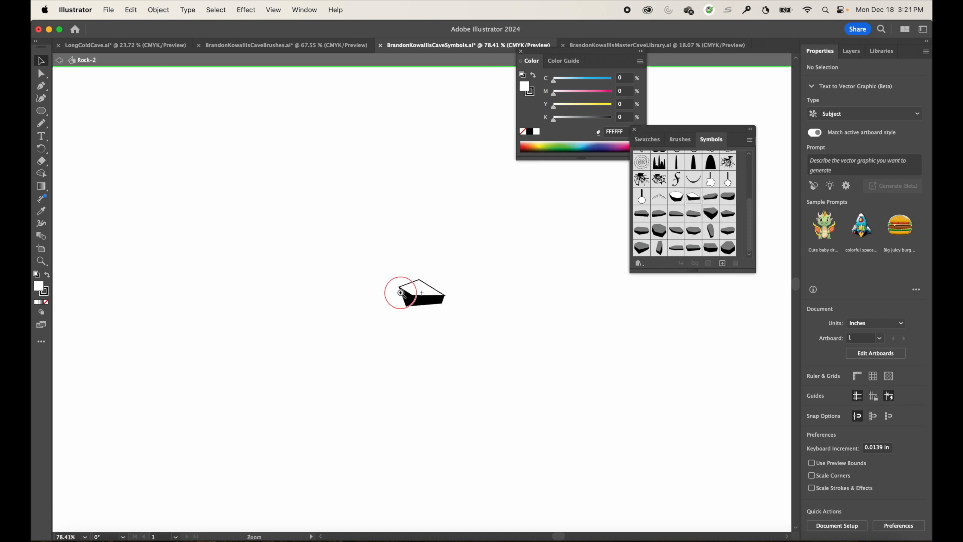
drag(397, 290, 629, 436)
click(598, 301)
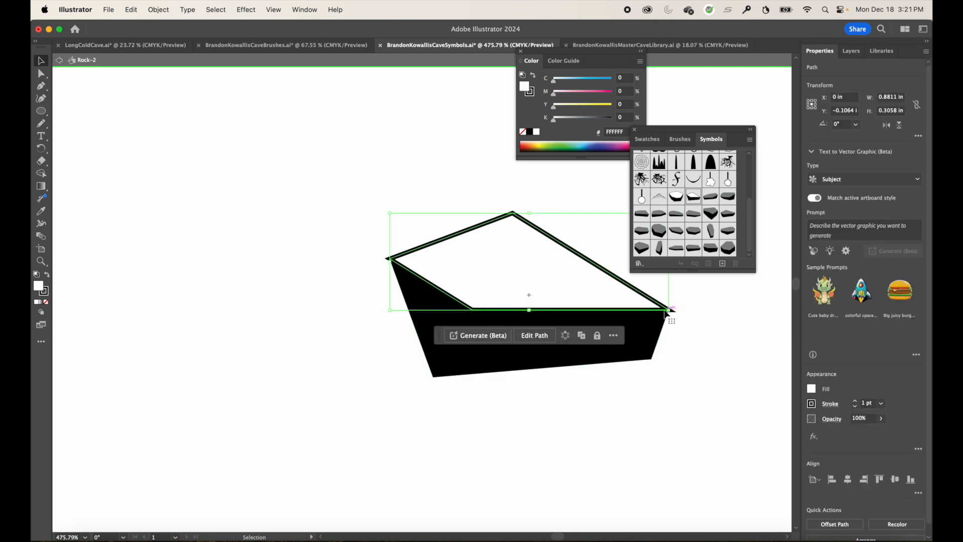
drag(670, 309, 660, 308)
drag(667, 308, 660, 310)
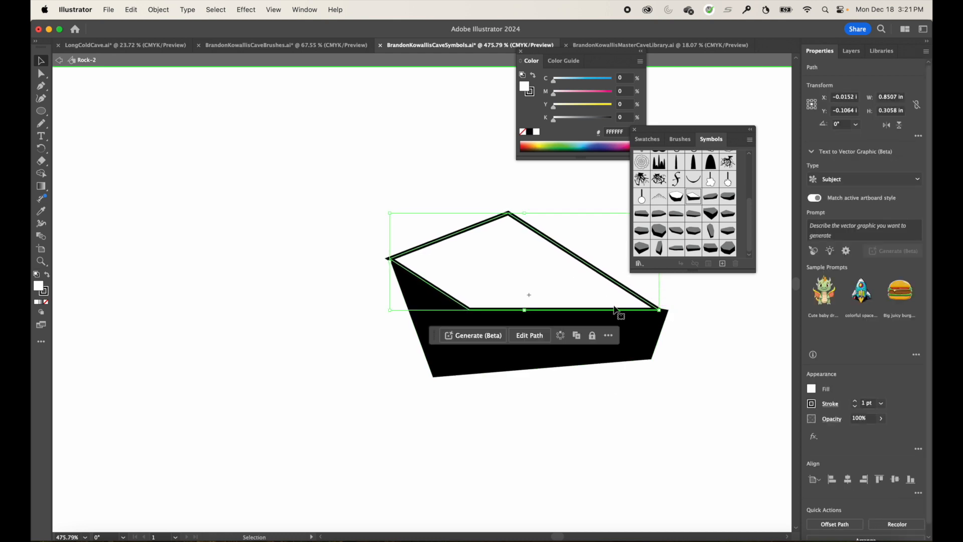
drag(389, 261, 393, 259)
click(363, 256)
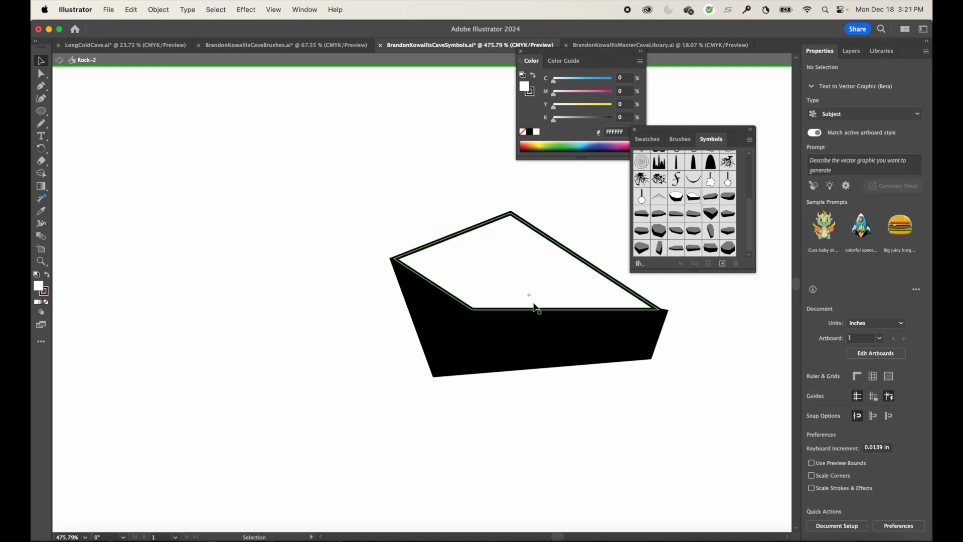
- Move the top face's lower-right corner anchor with Direct Selection to about X 0.418 in, Y 0.032 in, near the base's corner
click(655, 309)
key(a)
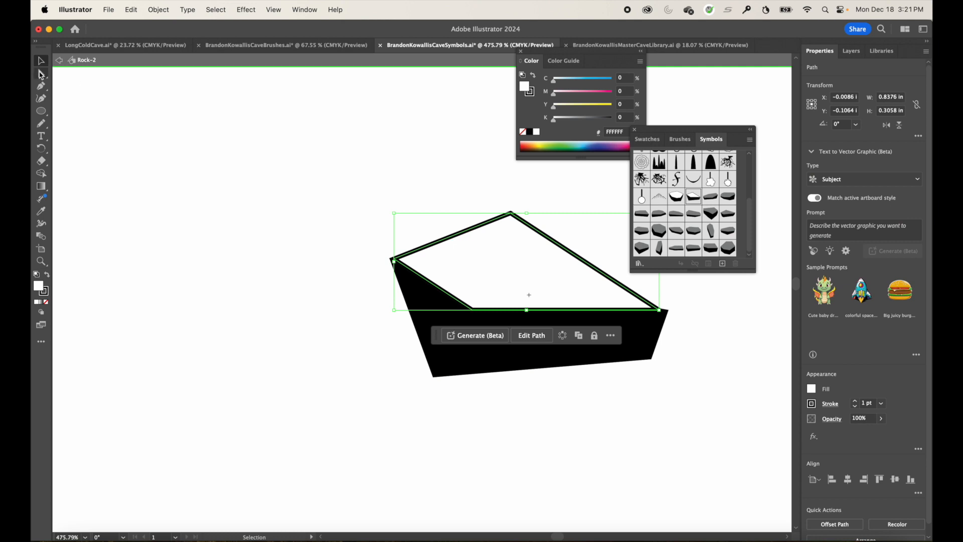
drag(659, 310, 662, 310)
key(super+z)
click(659, 311)
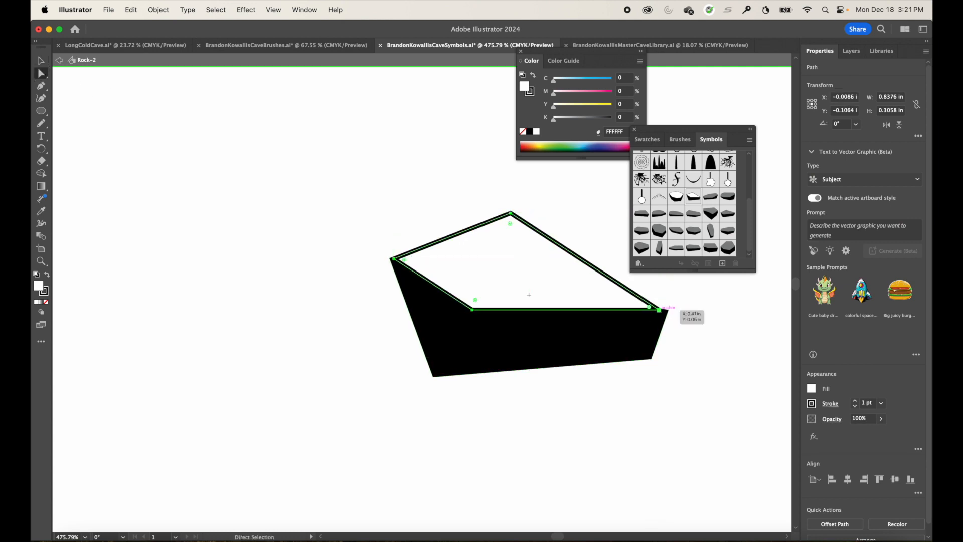
click(681, 303)
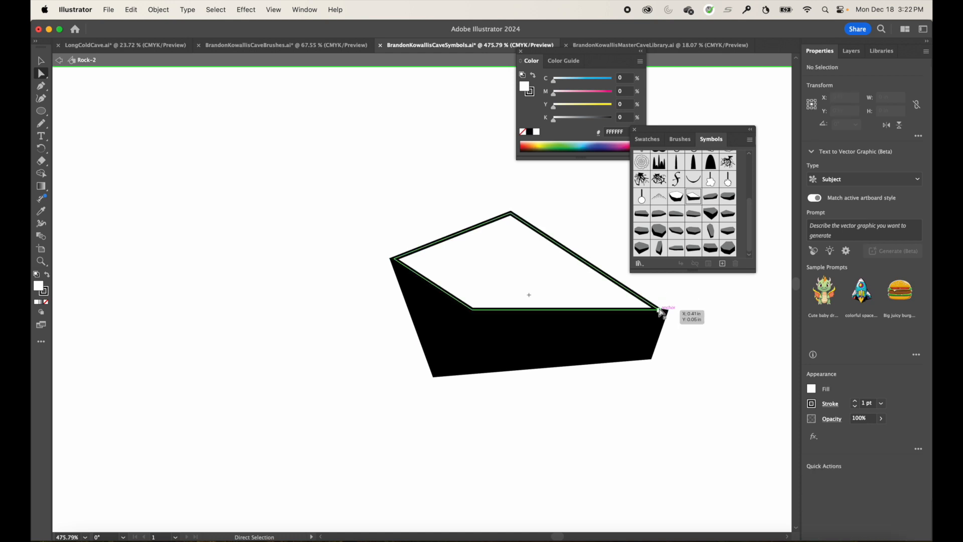
click(659, 311)
drag(659, 310, 662, 308)
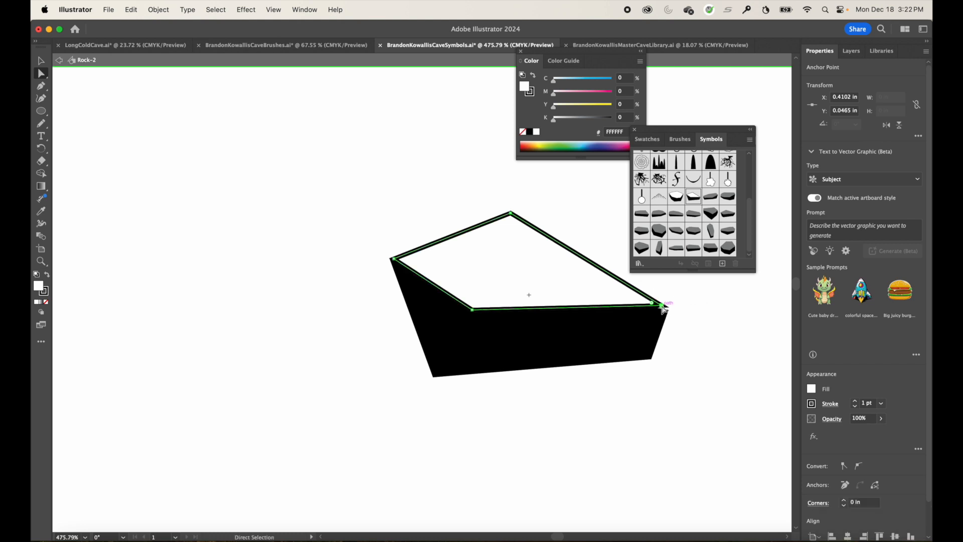
- Turn off Snap to Point and Snap to Glyph, fine-adjust the top face's lower-right corner anchor, and leave symbol editing
click(271, 10)
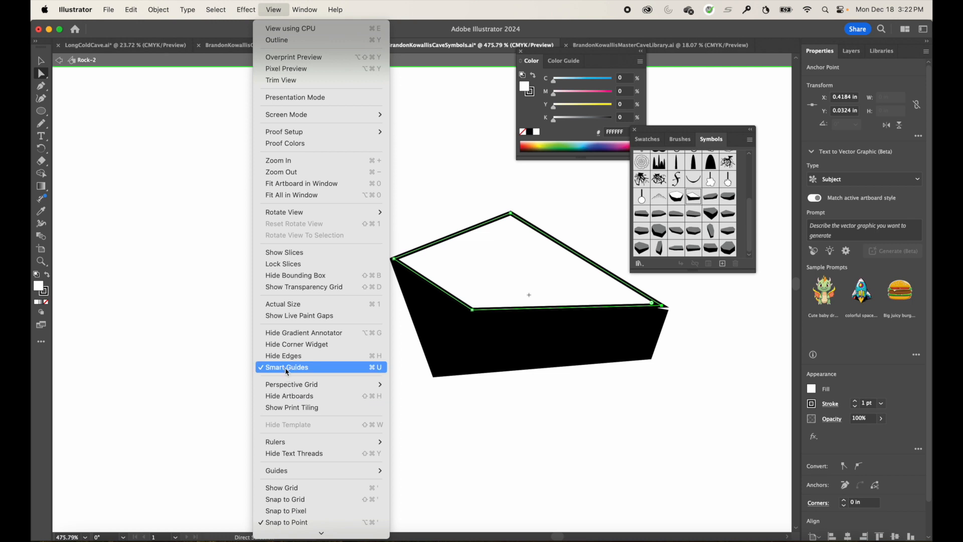
click(285, 522)
drag(661, 307, 662, 305)
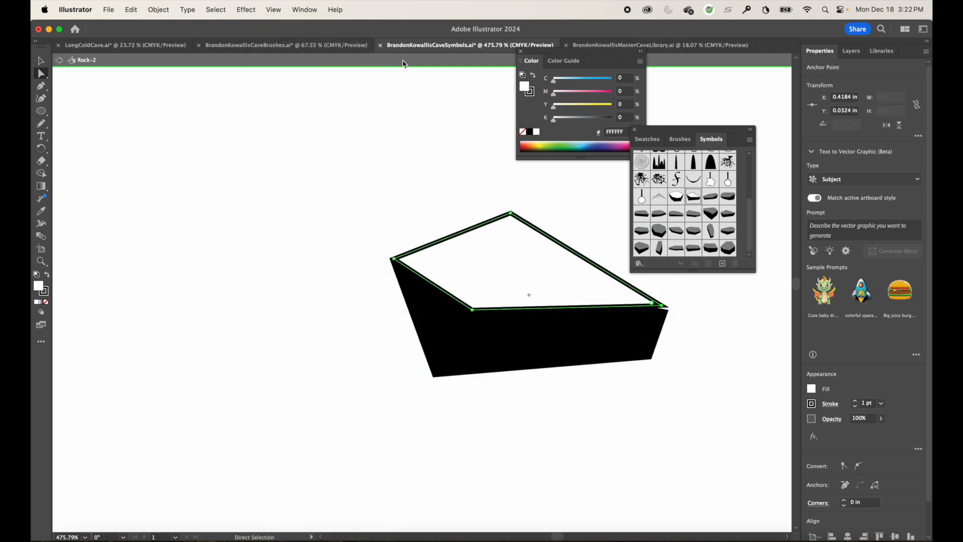
click(305, 10)
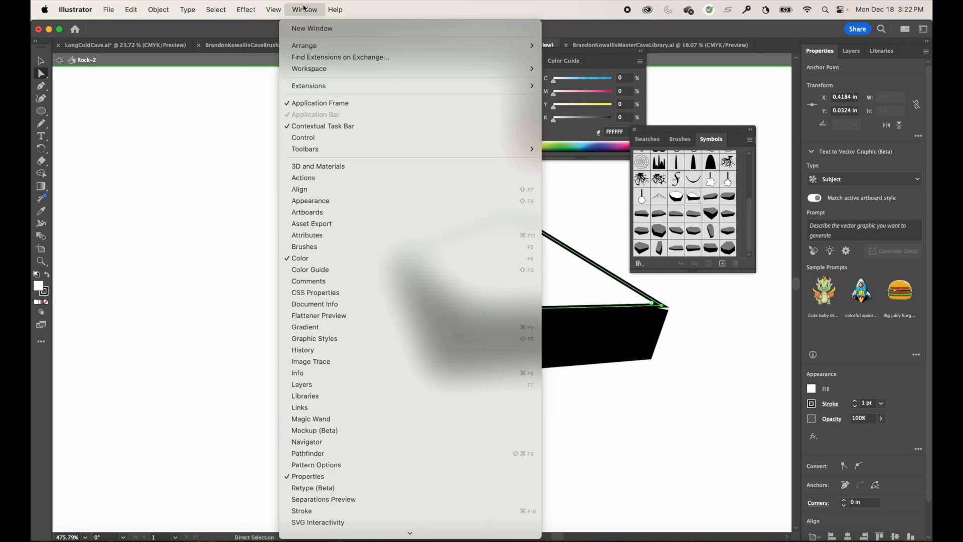
mouse_move(274, 7)
scroll(299, 434, down, 3)
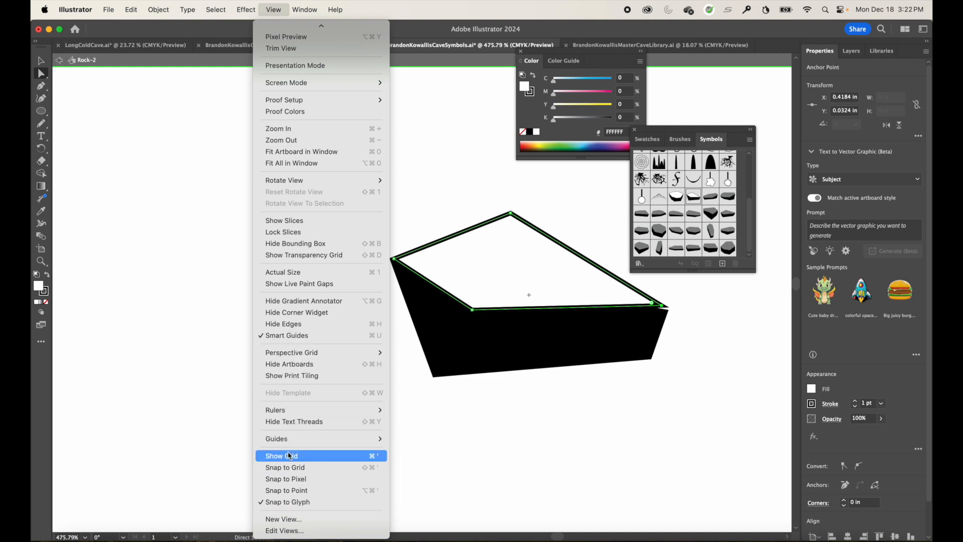
click(289, 502)
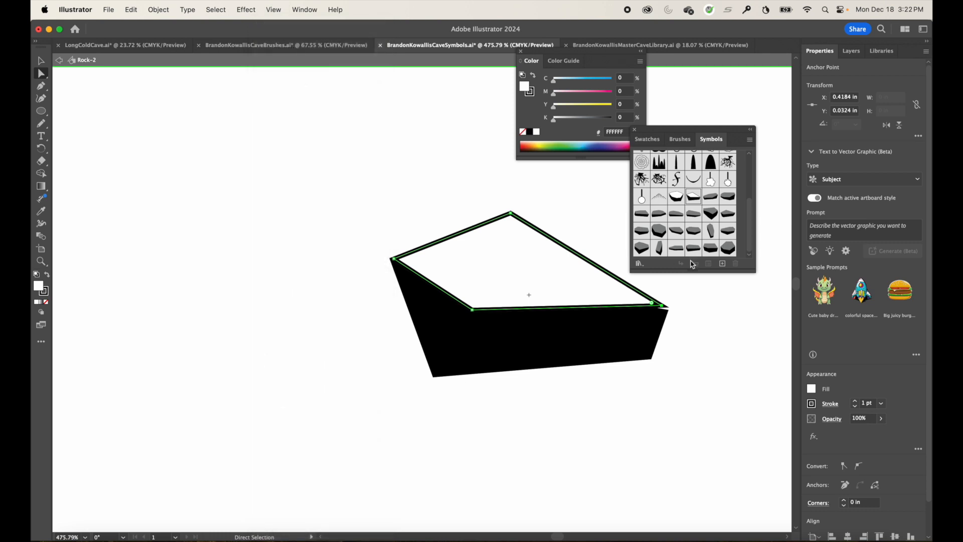
drag(664, 309, 657, 307)
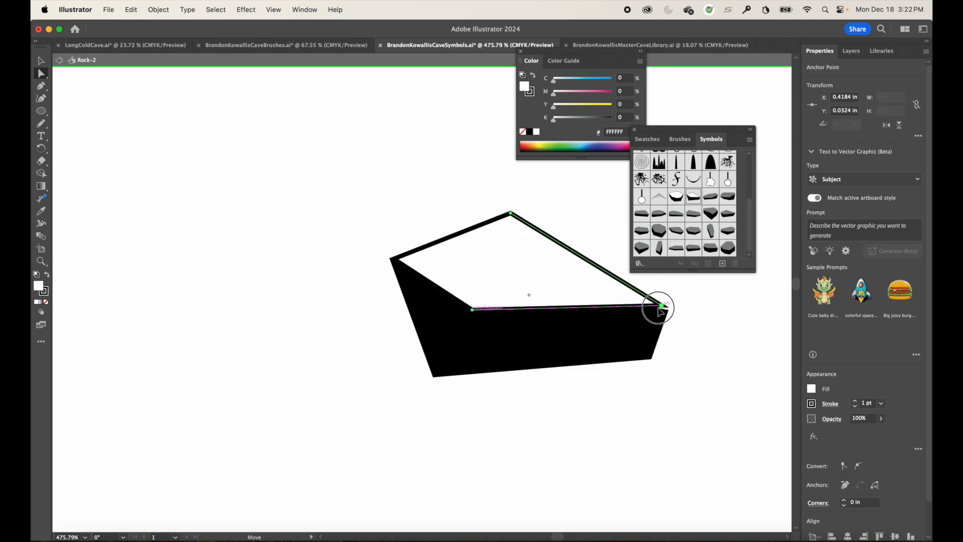
double_click(416, 196)
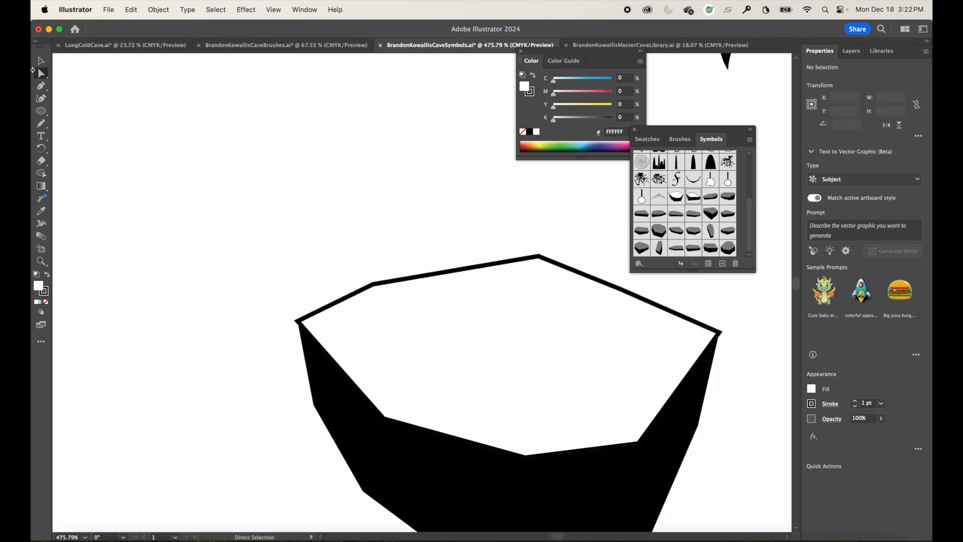
- Close the cave symbols document and the cave brushes document without saving their changes
click(39, 64)
key(super+0)
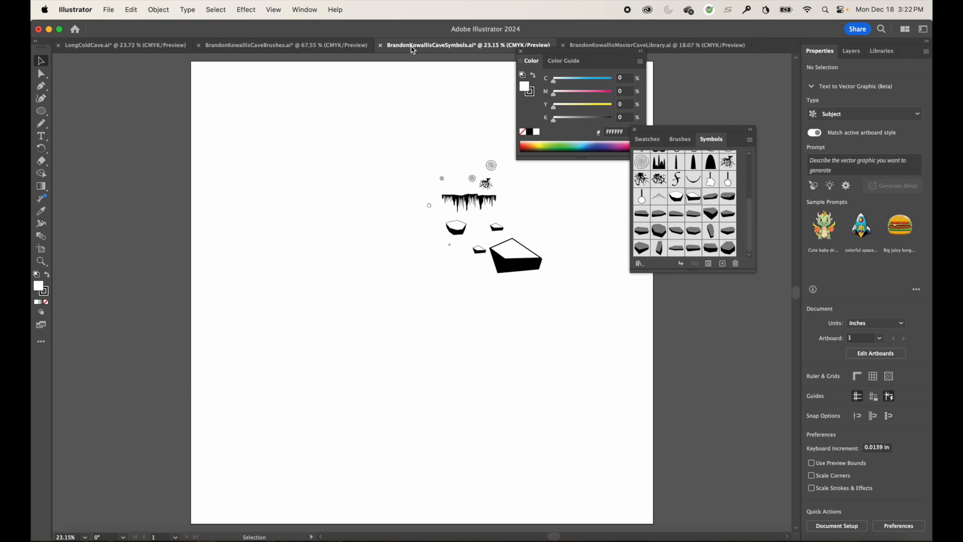
key(super+w)
click(481, 309)
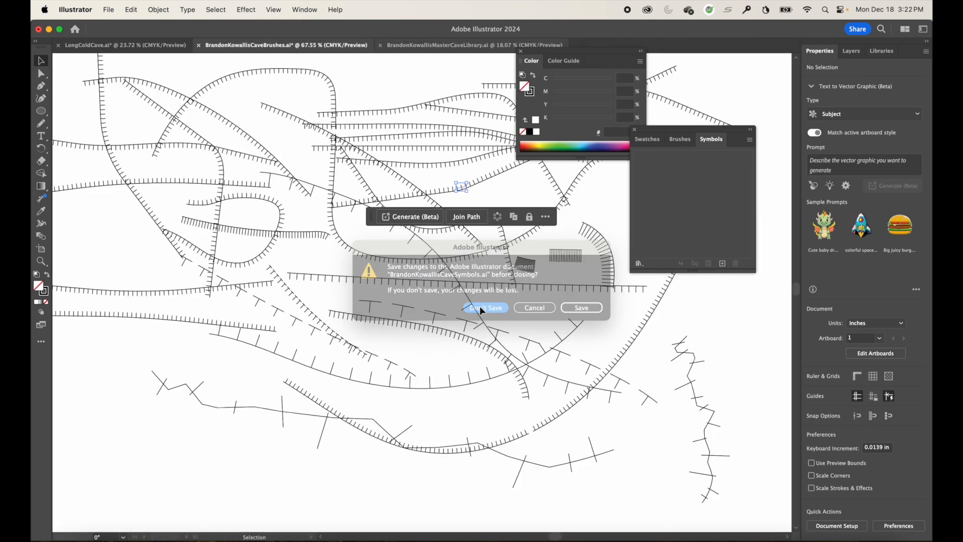
key(super+w)
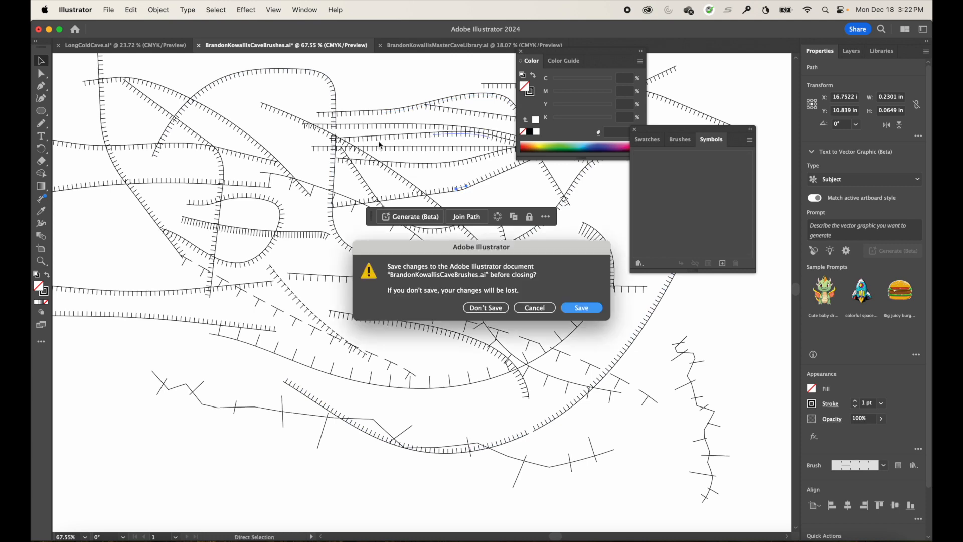
click(479, 308)
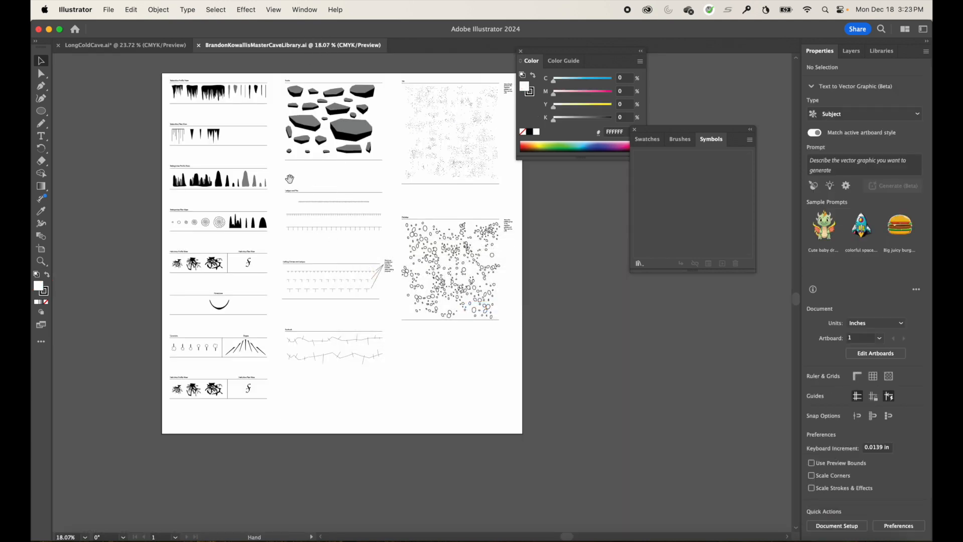
- Draw a stalagmite about 0.52 by 1.16 in with the Pencil tool above the Stalagmites Profile View heading, filled black without a stroke
scroll(194, 154, up, 10)
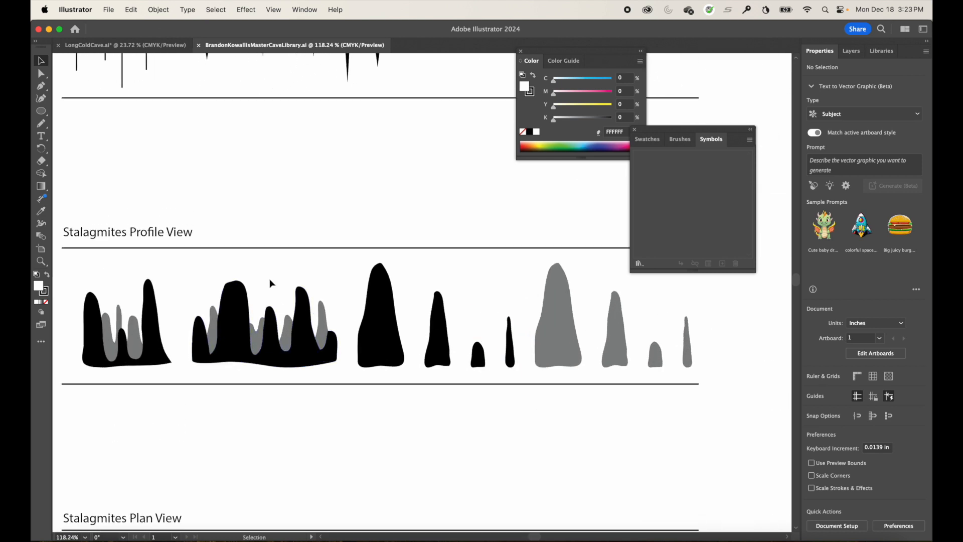
click(380, 314)
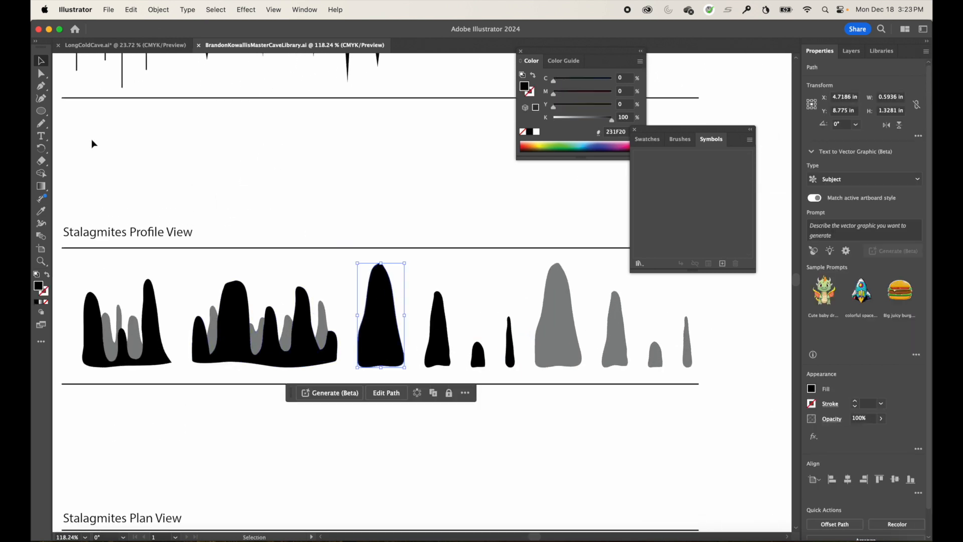
click(42, 124)
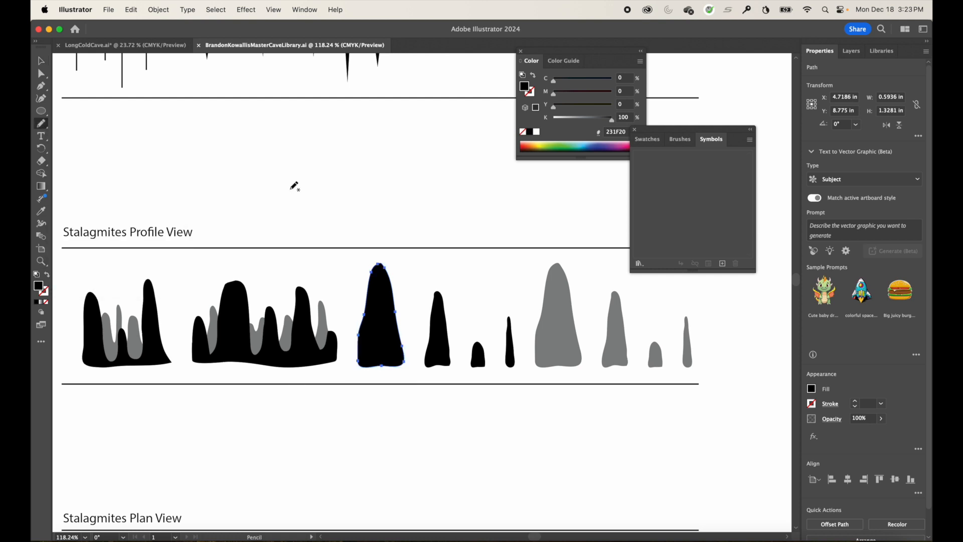
mouse_move(290, 206)
mouse_down()
mouse_move(335, 200)
mouse_move(313, 121)
mouse_move(296, 194)
mouse_move(306, 205)
mouse_up()
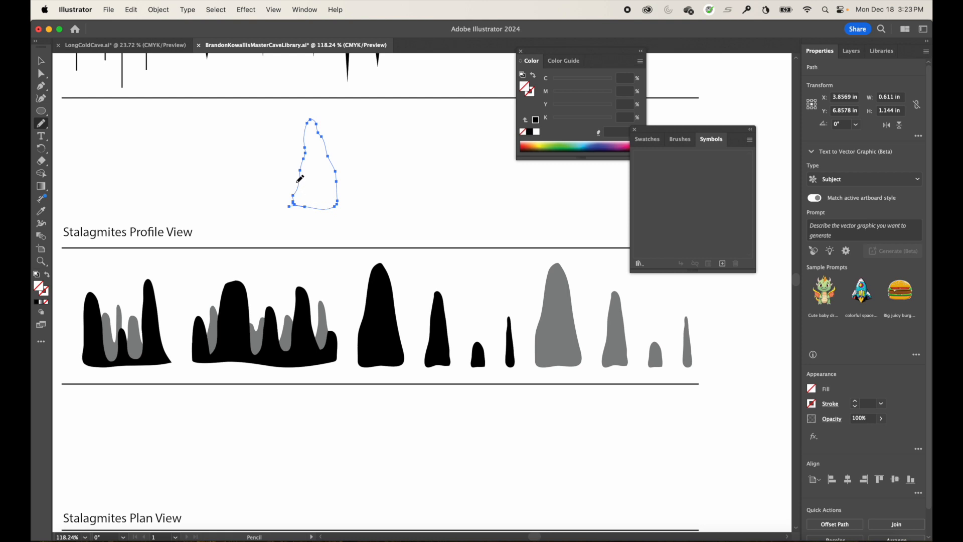
mouse_move(302, 181)
mouse_down()
mouse_move(305, 206)
mouse_move(320, 208)
mouse_move(301, 195)
mouse_move(311, 207)
mouse_up()
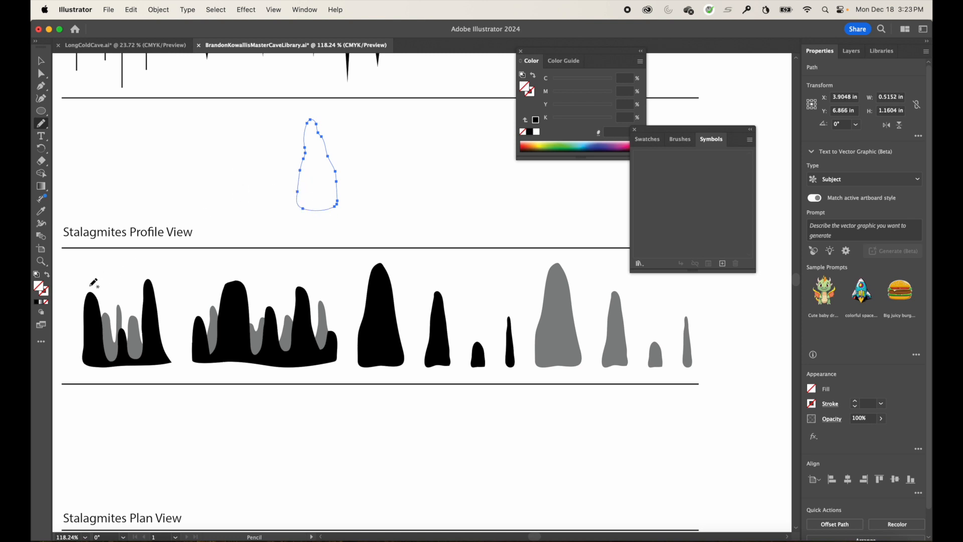
click(38, 303)
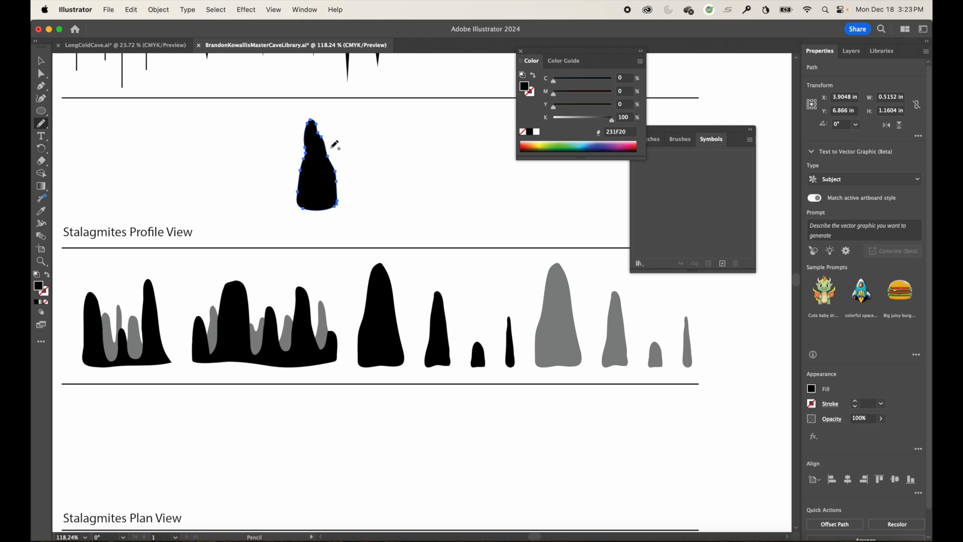
key(v)
click(269, 199)
click(330, 187)
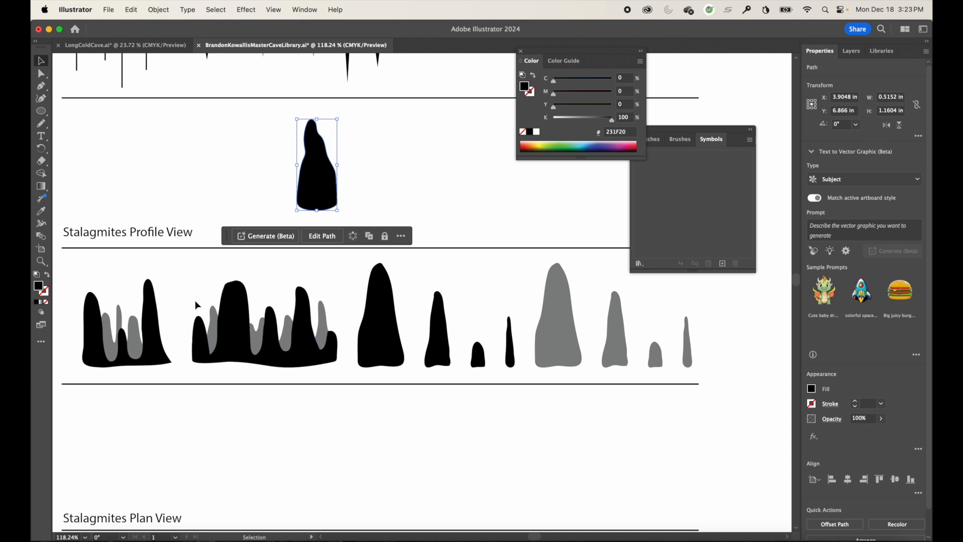
- Create a dynamic symbol with the Graphic export type from the wider stalagmite cluster in the Stalagmites Profile View row
click(223, 326)
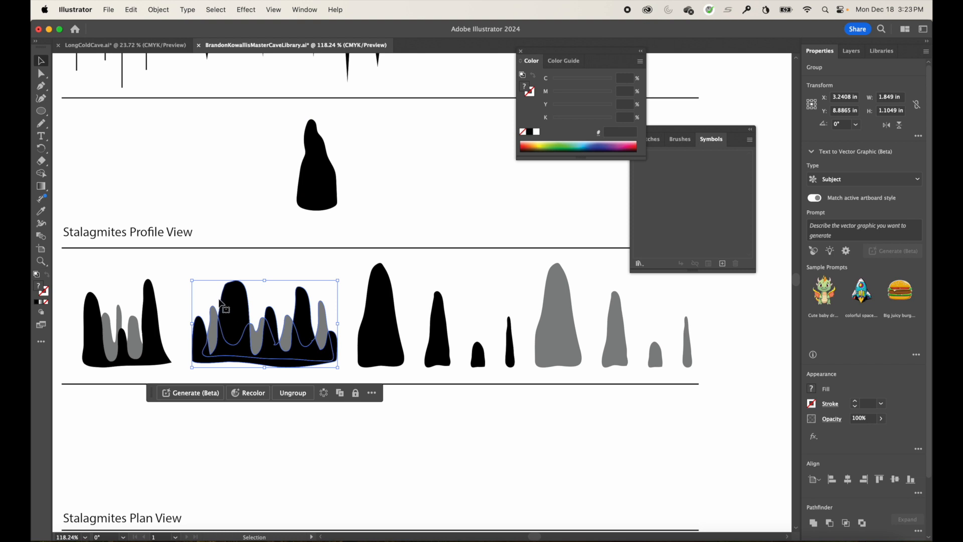
click(173, 274)
click(286, 351)
drag(275, 354, 685, 223)
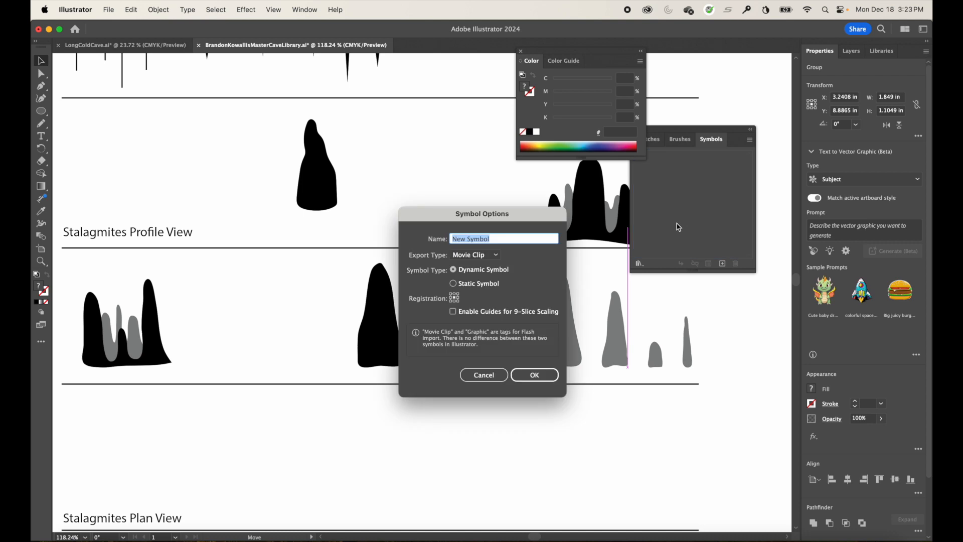
click(494, 254)
click(472, 278)
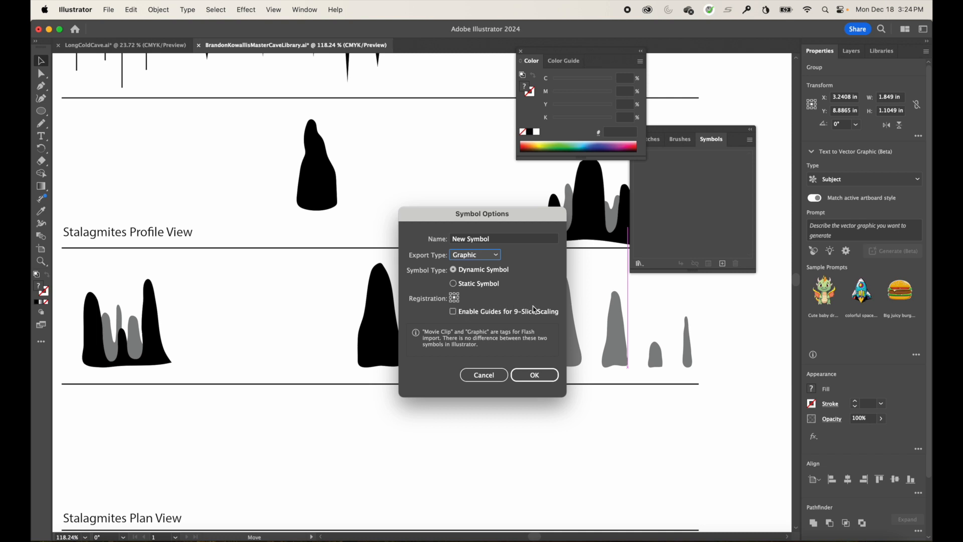
click(536, 376)
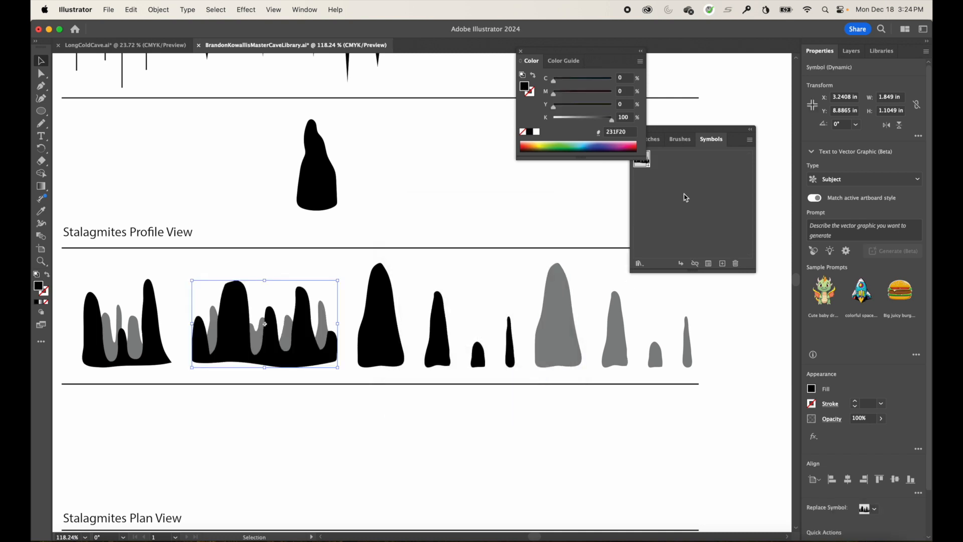
- Place several overlapping instances of the stalagmite cluster symbol in the empty area above the Stalagmites Profile View row
click(607, 192)
click(648, 197)
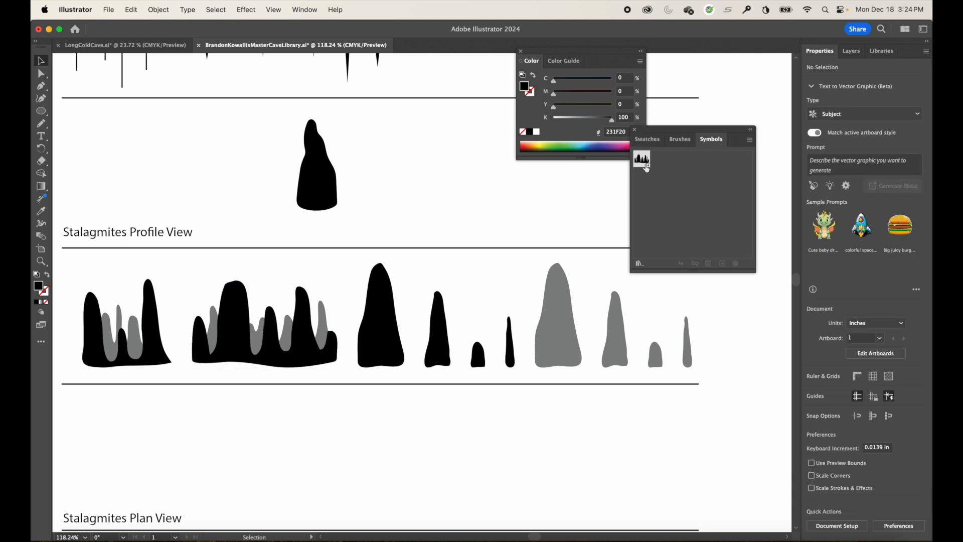
drag(644, 161, 455, 133)
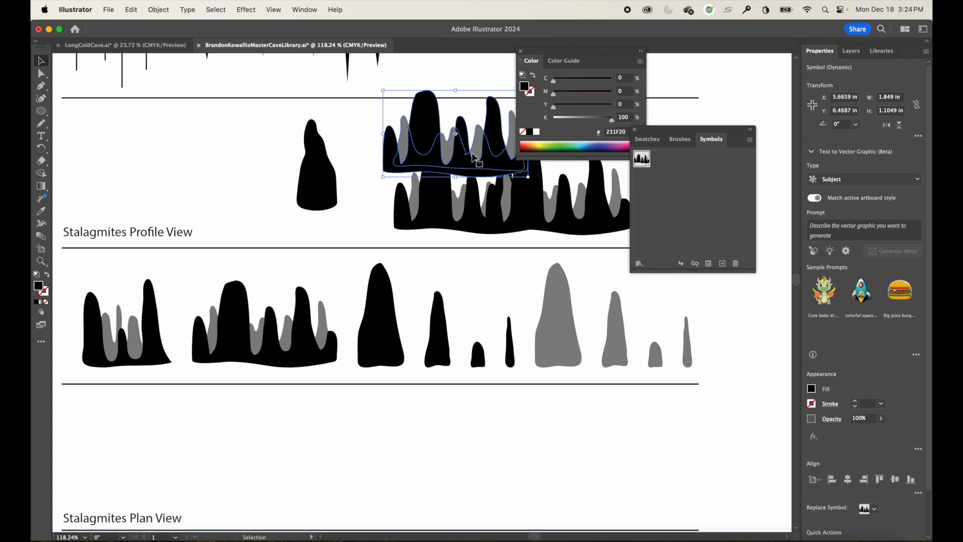
- Undo the stalagmite symbol placements and the symbol's creation, and remove the hand-drawn stalagmite
key(super+z)
key(super+z)
key(super+z)
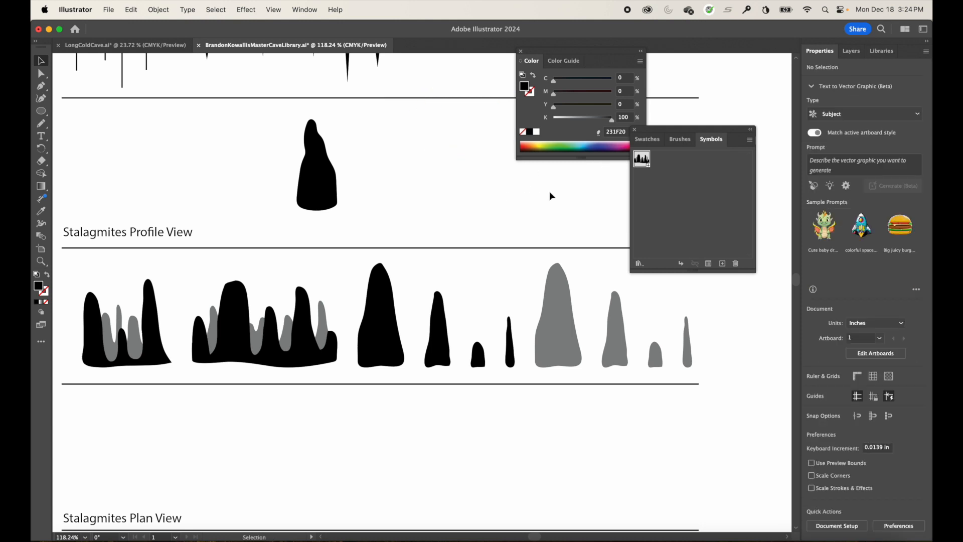
key(super+z)
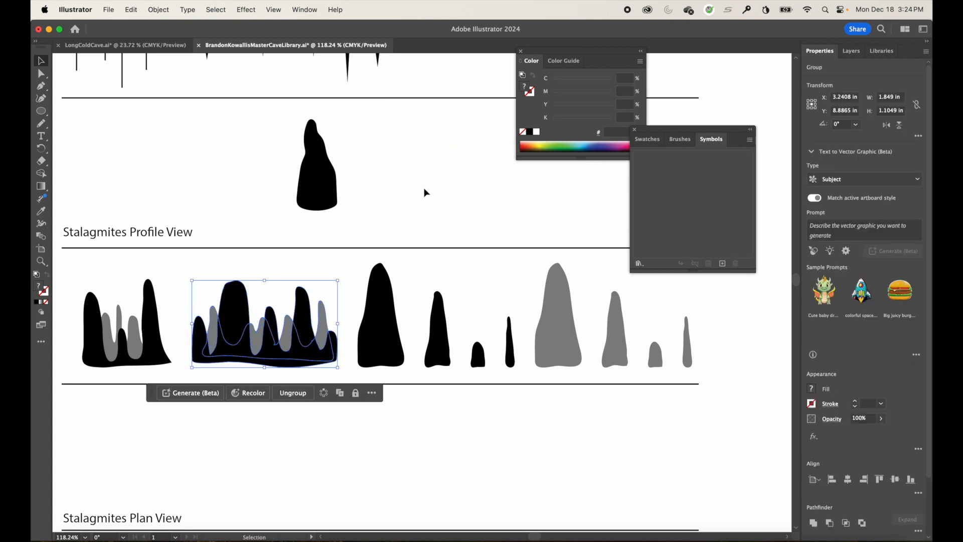
click(425, 192)
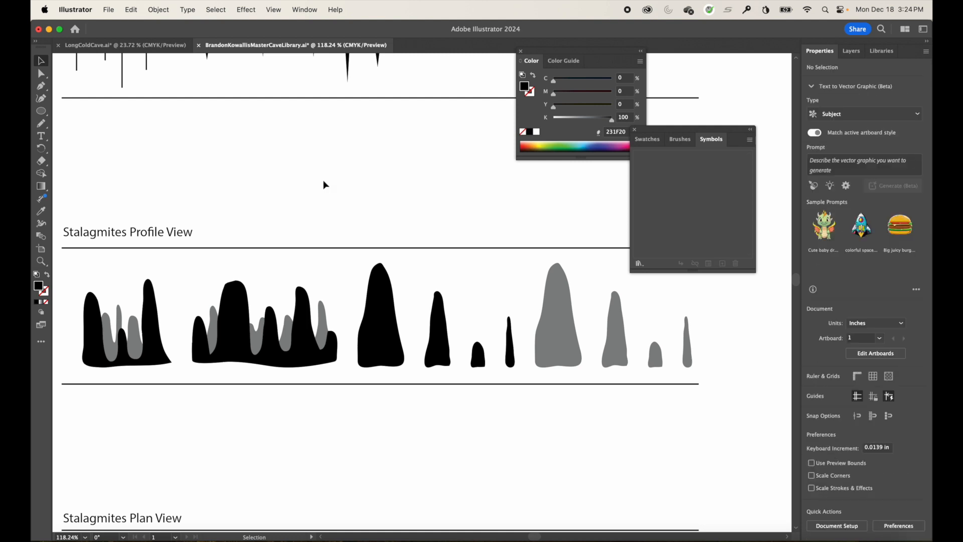
- Examine the stalagmite, helictite, flowstone, coraloid, slope, stalactite and rock artwork across the master library sheet
key(super+minus)
key(super+minus)
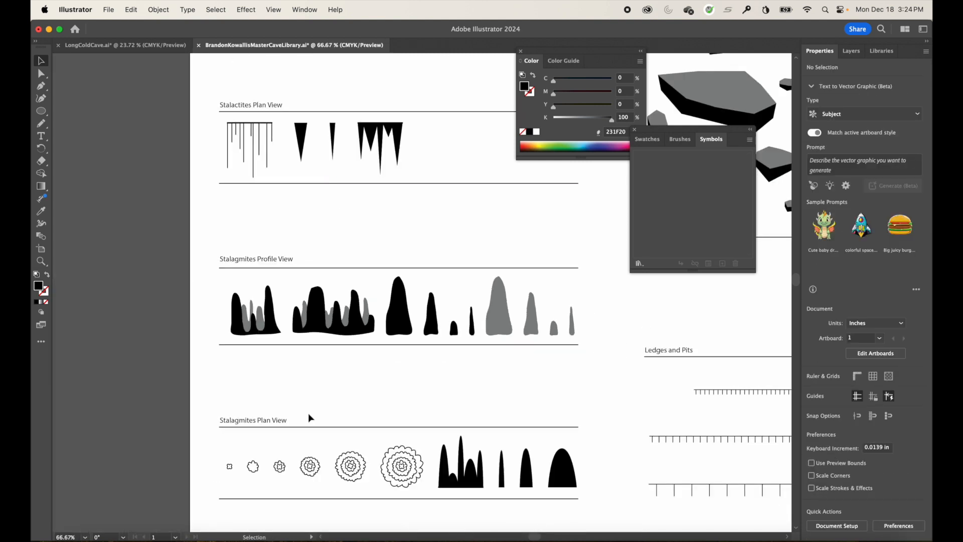
scroll(308, 414, down, 3)
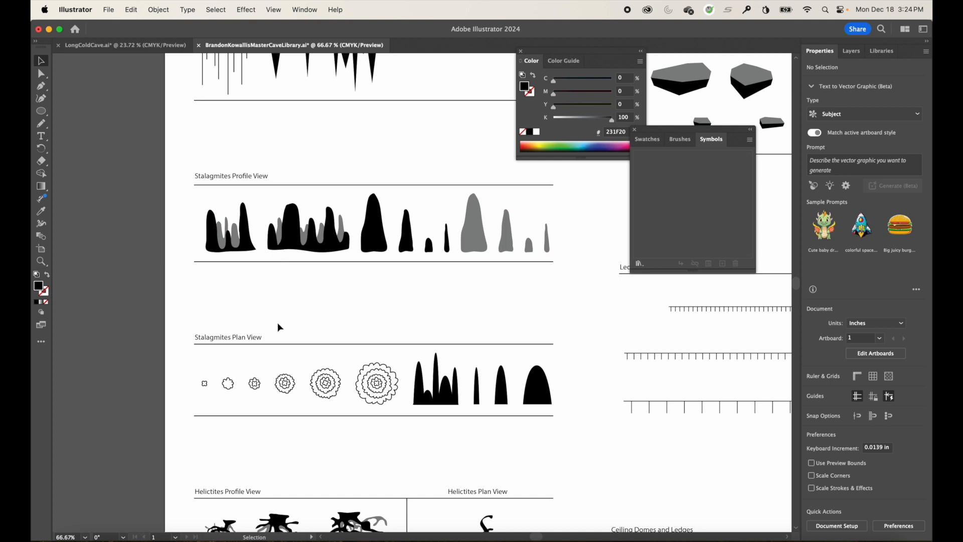
scroll(356, 317, down, 4)
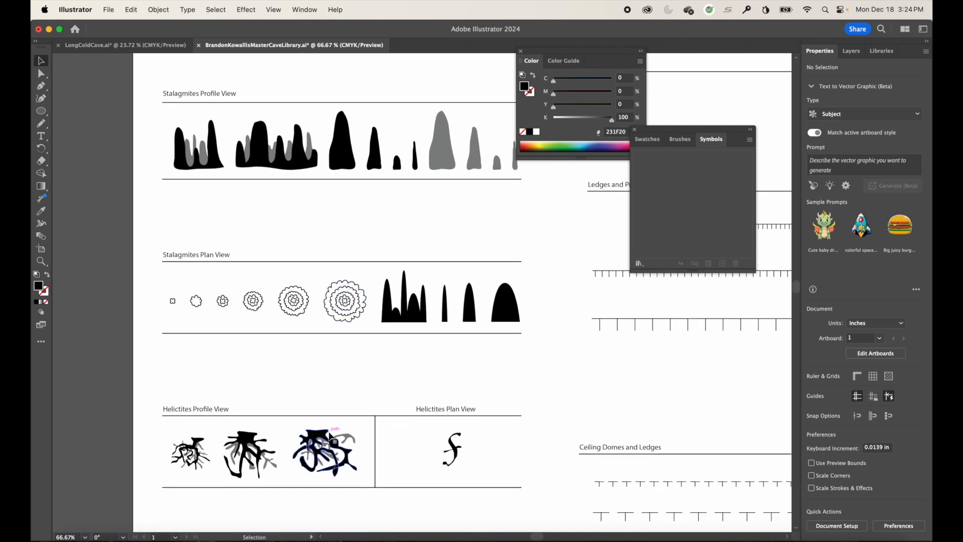
scroll(330, 438, down, 8)
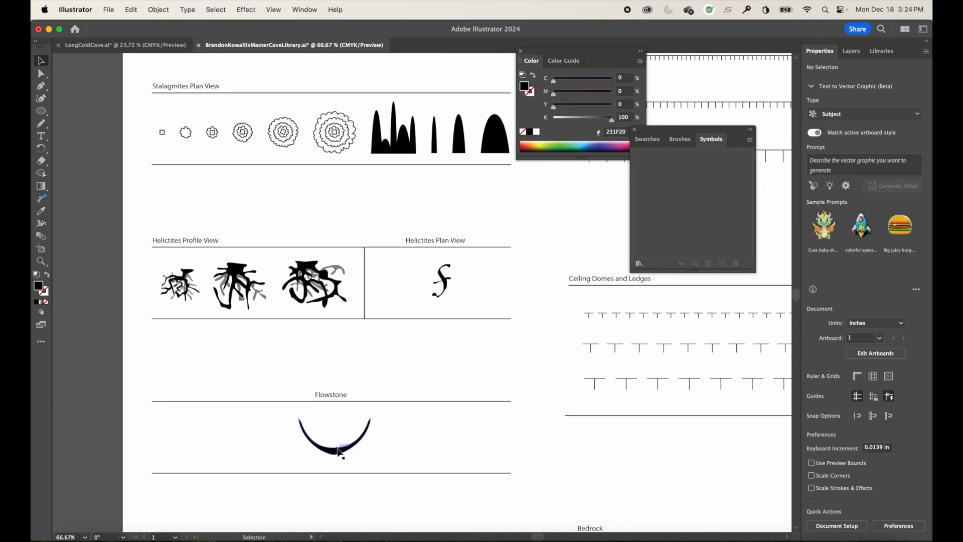
scroll(351, 350, down, 6)
scroll(348, 424, up, 17)
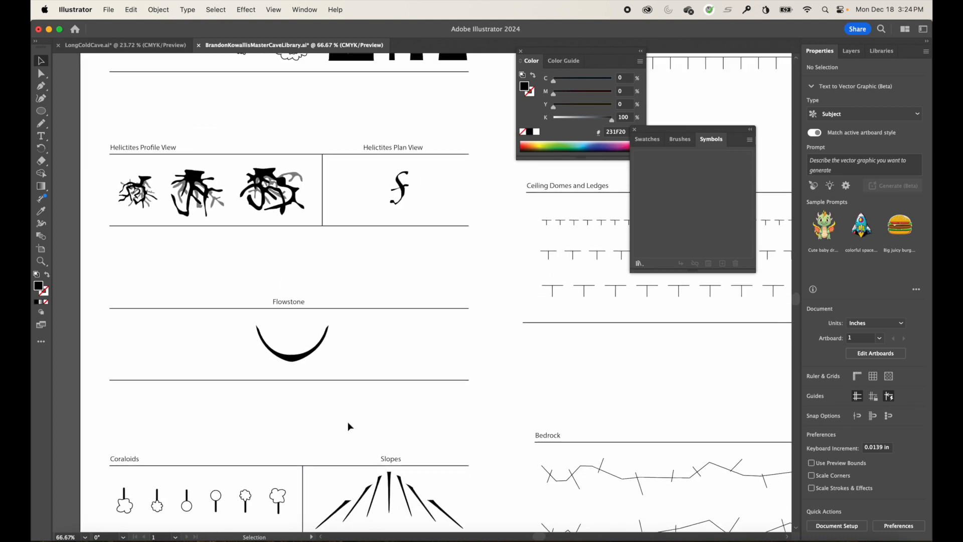
scroll(350, 425, up, 13)
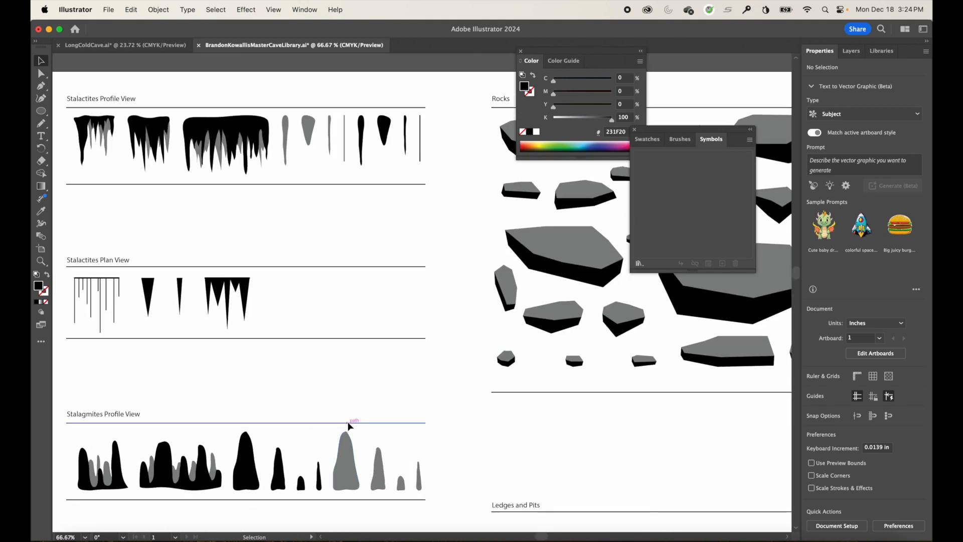
scroll(265, 281, up, 1)
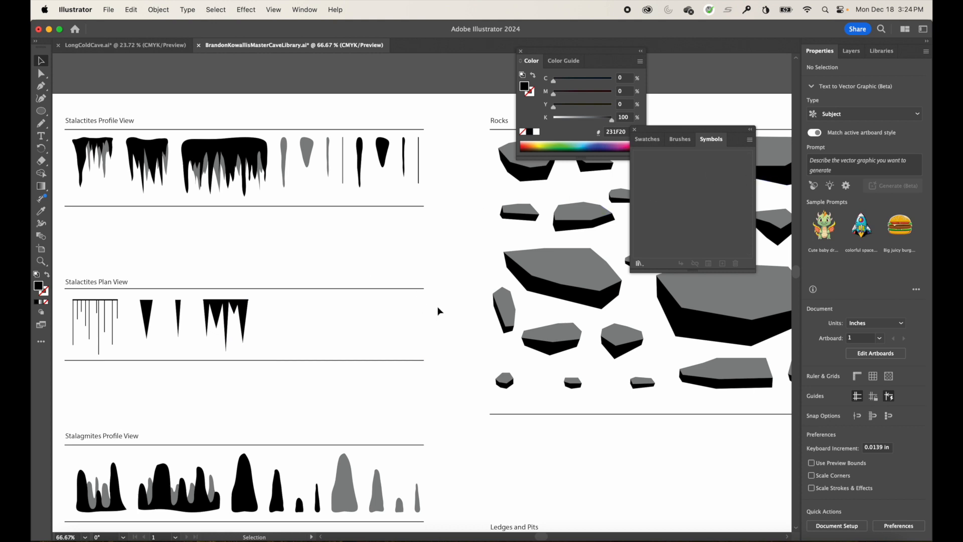
scroll(438, 309, right, 5)
scroll(440, 311, right, 5)
scroll(440, 311, up, 2)
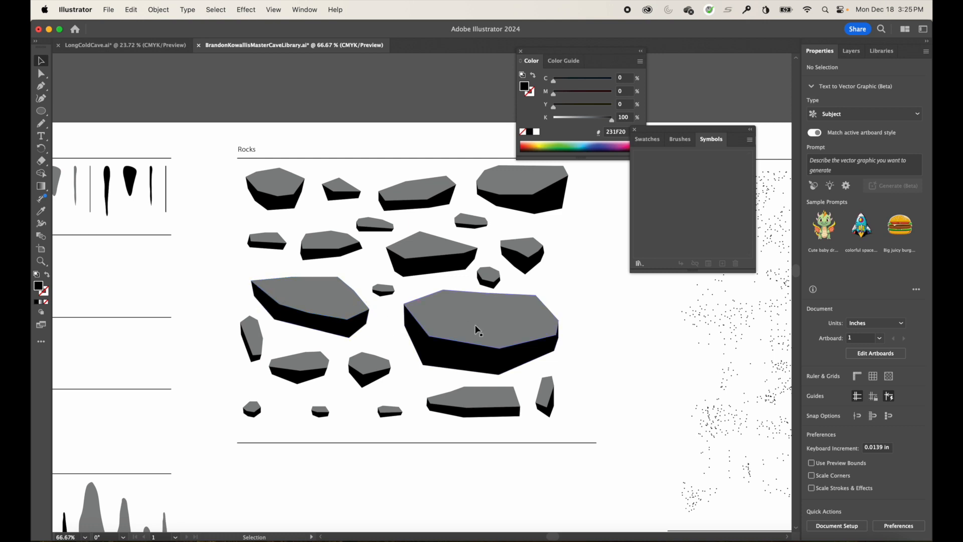
- Create a scatter brush with default options from the finest-ticked ledge line in the Ledges and Pits section
scroll(407, 411, down, 3)
scroll(407, 410, right, 2)
scroll(408, 410, down, 5)
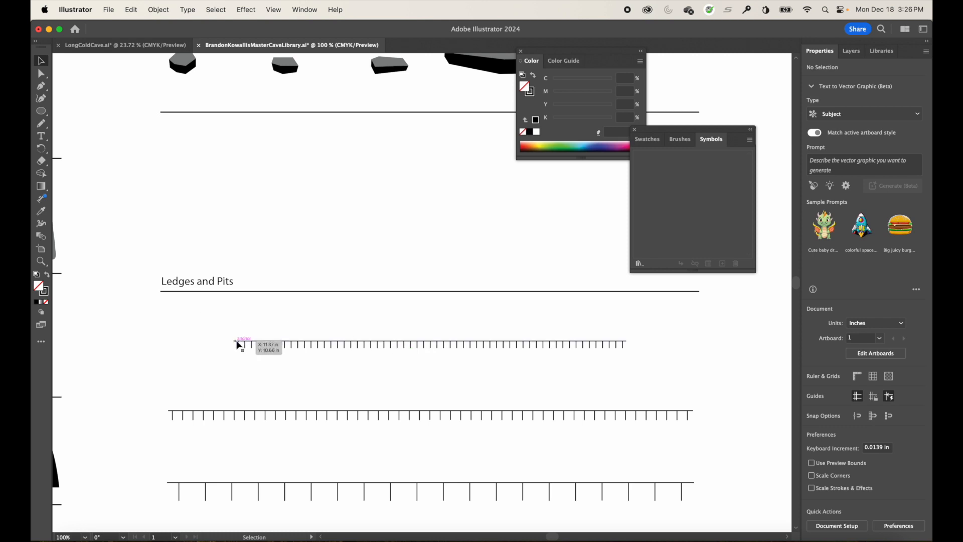
drag(199, 319, 664, 376)
click(681, 140)
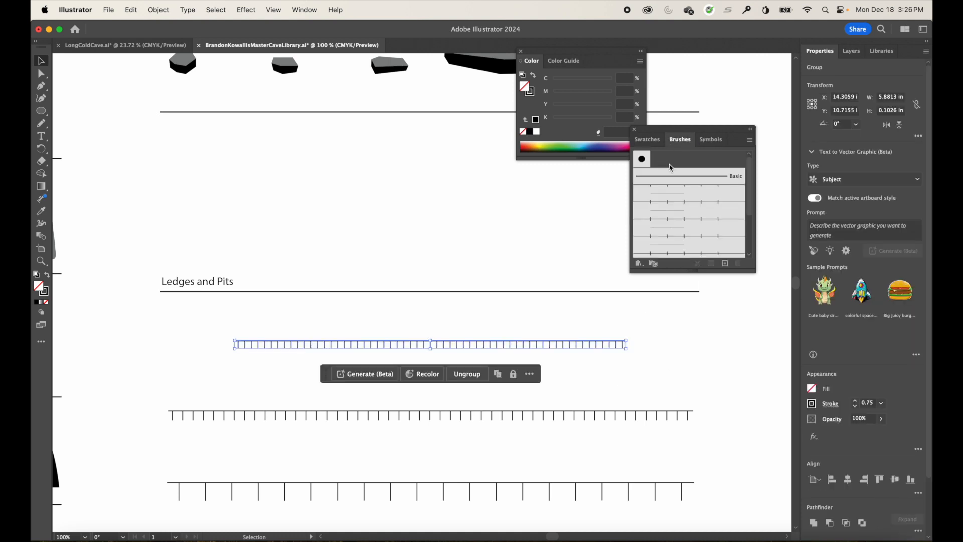
drag(442, 345, 657, 231)
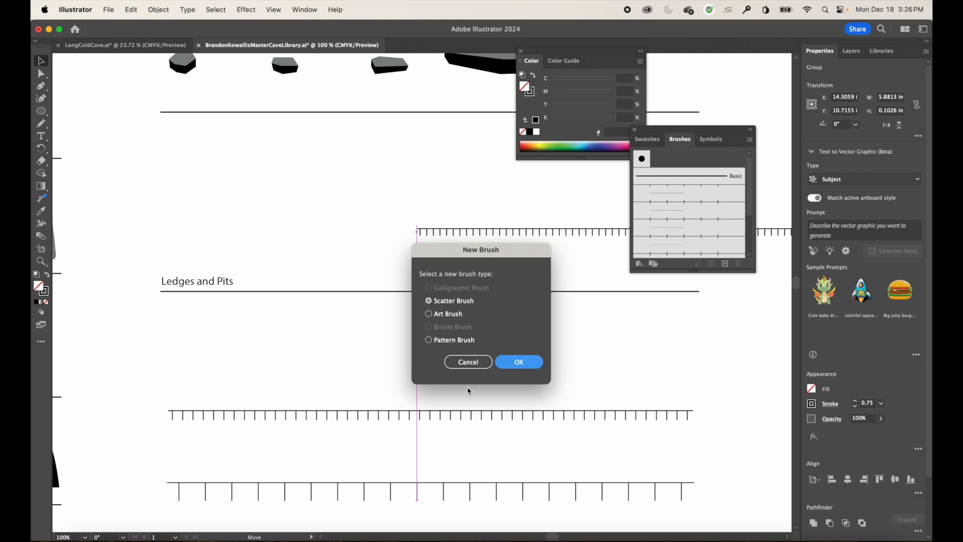
click(520, 362)
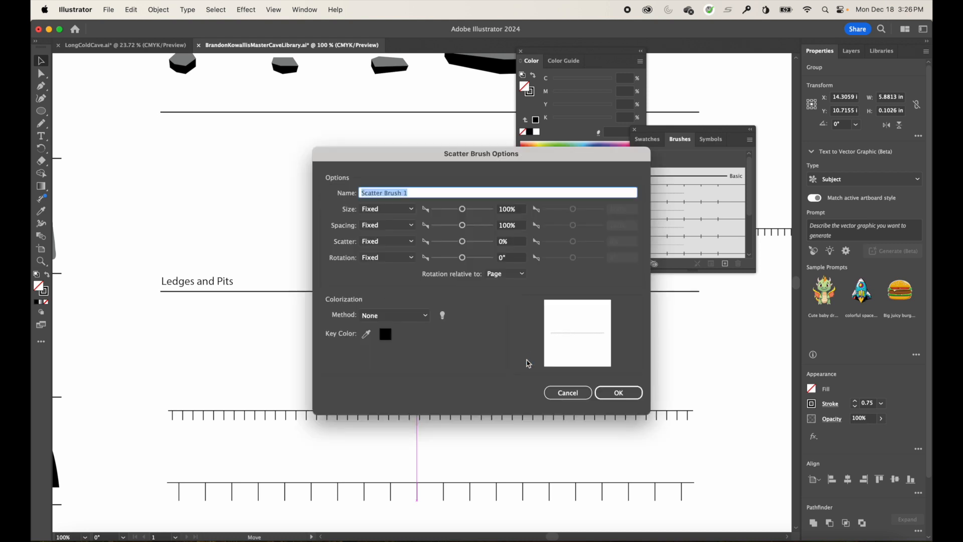
click(618, 394)
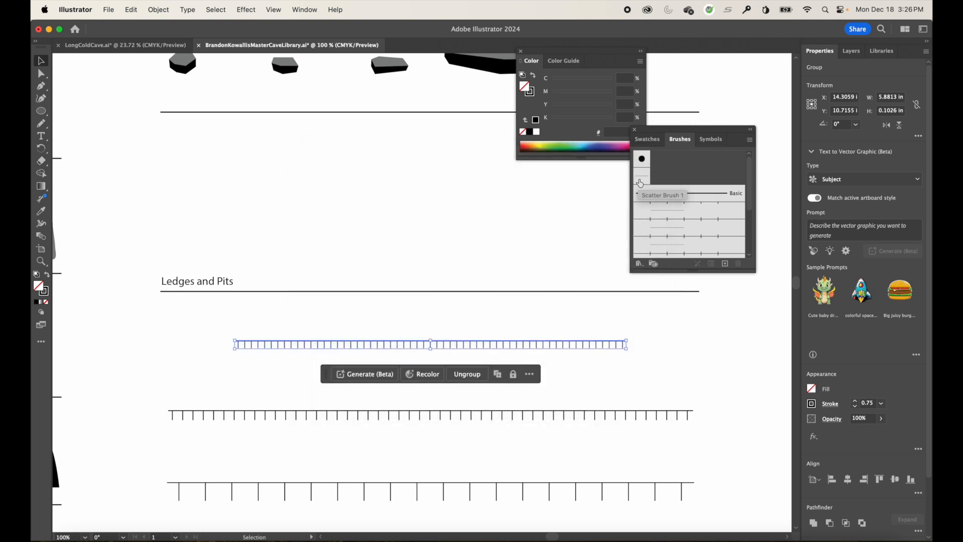
- Paint several freehand strokes around the Ledges and Pits section using the Paintbrush with the ledge scatter brush
click(465, 204)
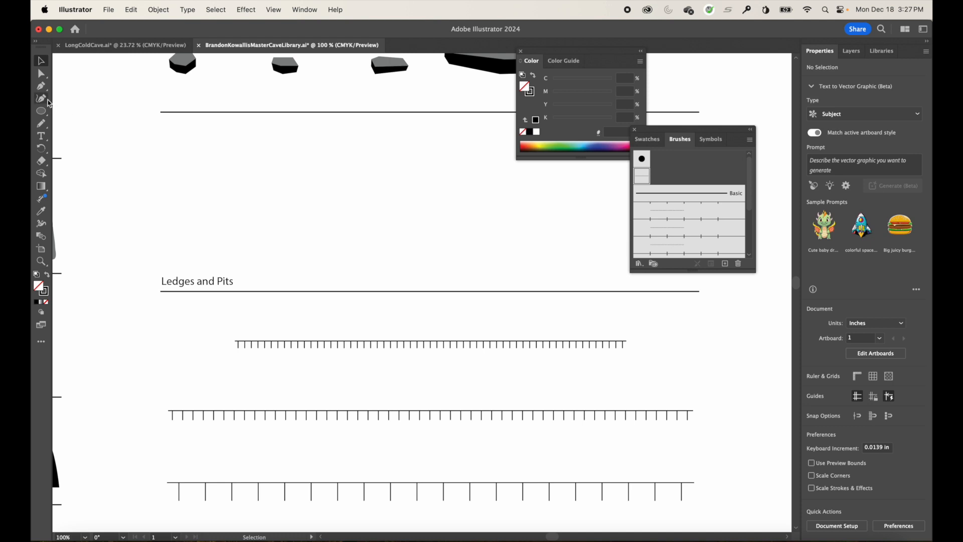
click(42, 123)
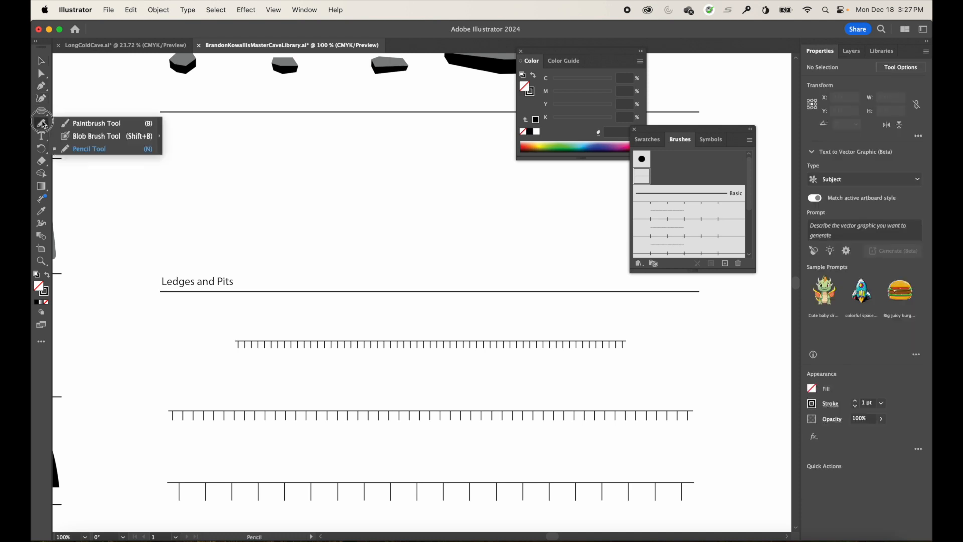
click(95, 124)
mouse_move(183, 183)
mouse_down()
mouse_move(274, 205)
mouse_move(326, 251)
mouse_up()
mouse_move(319, 216)
mouse_down()
mouse_move(504, 353)
mouse_move(505, 482)
mouse_up()
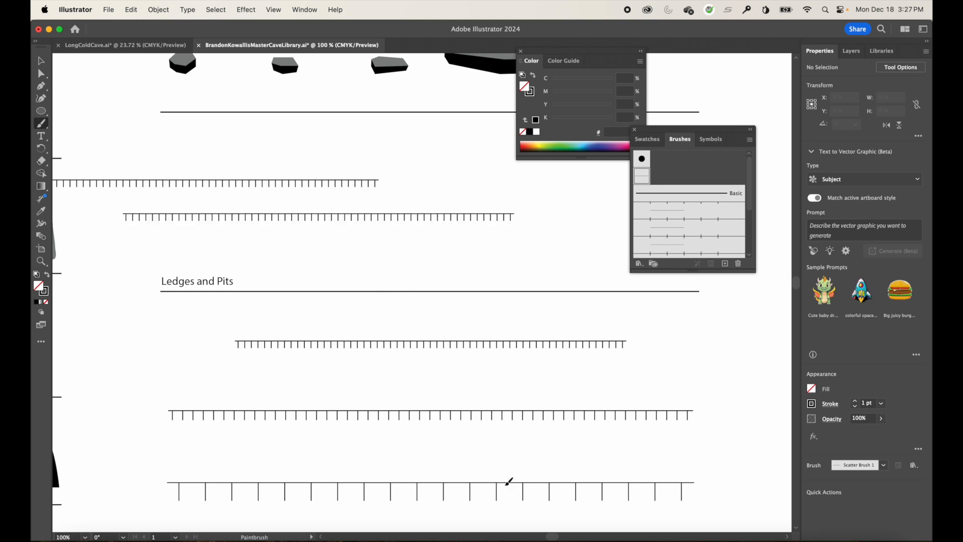
mouse_move(339, 113)
mouse_down()
mouse_move(339, 271)
mouse_move(115, 481)
mouse_up()
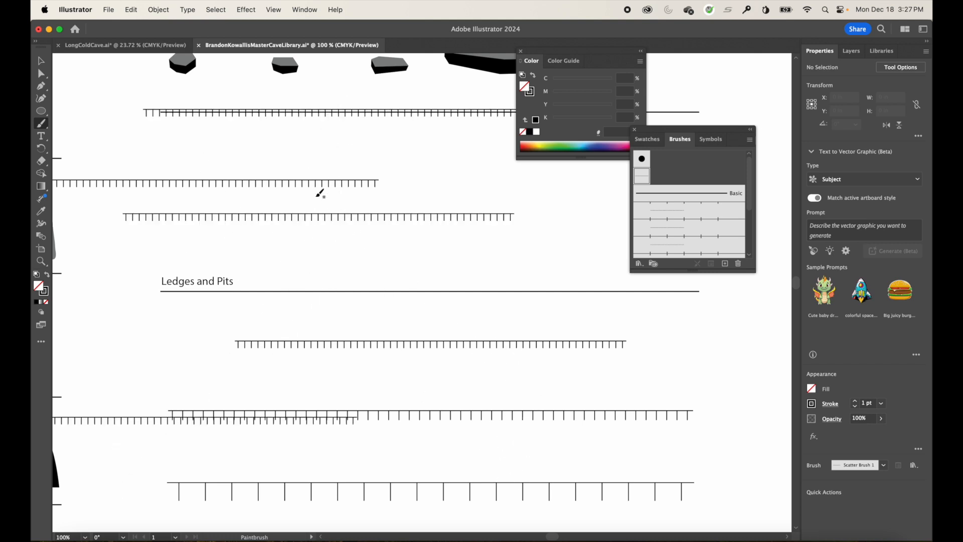
- Undo the scatter brush strokes and the creation of the ledge scatter brush
key(cmd+z)
key(cmd+z)
key(cmd+z)
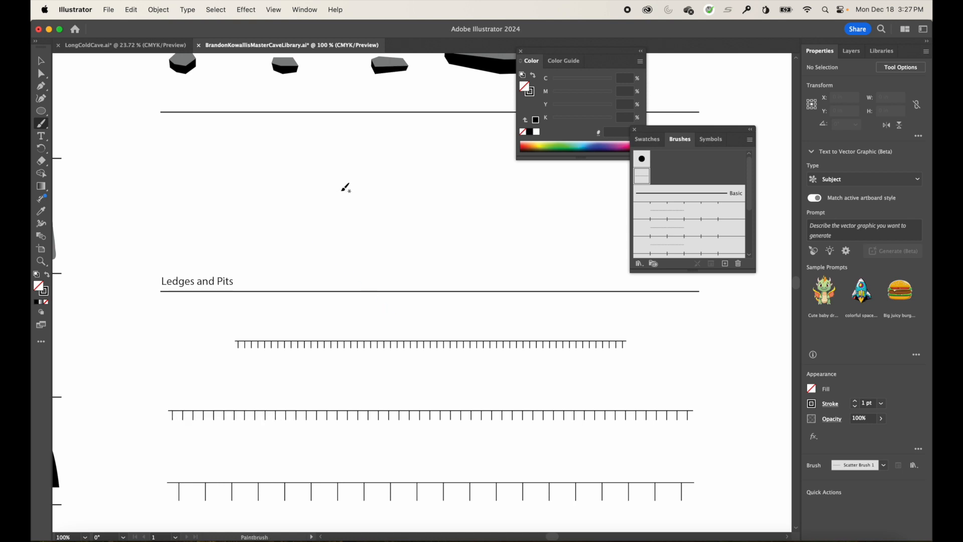
key(super+z)
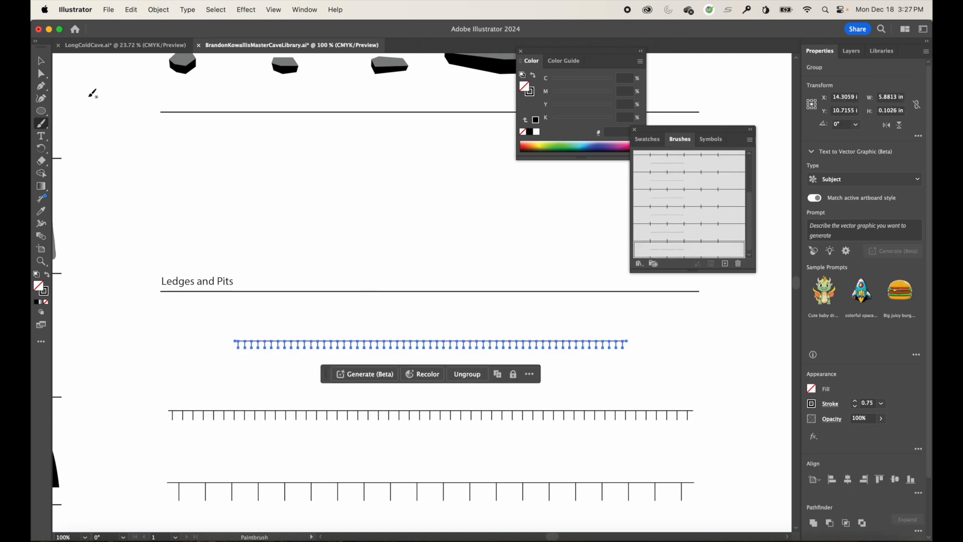
- Create an art brush from the finest-ticked ledge line, stretched to fit stroke length with fixed 100% width and no colorization
click(41, 60)
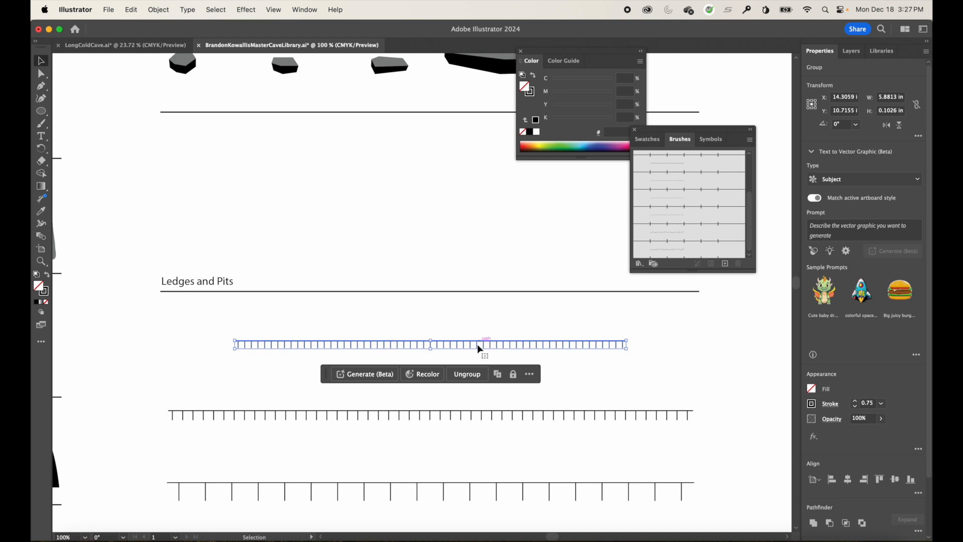
drag(463, 343, 658, 221)
click(433, 314)
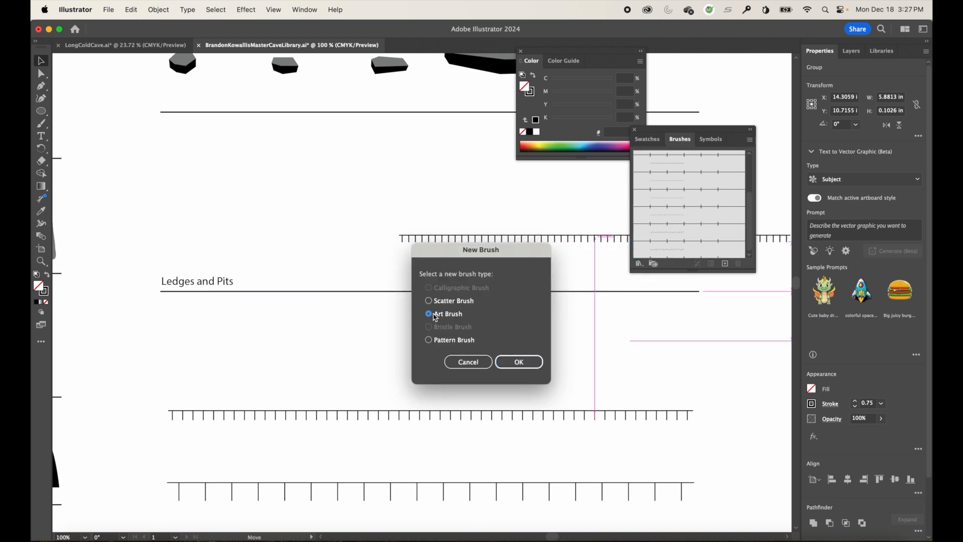
click(517, 362)
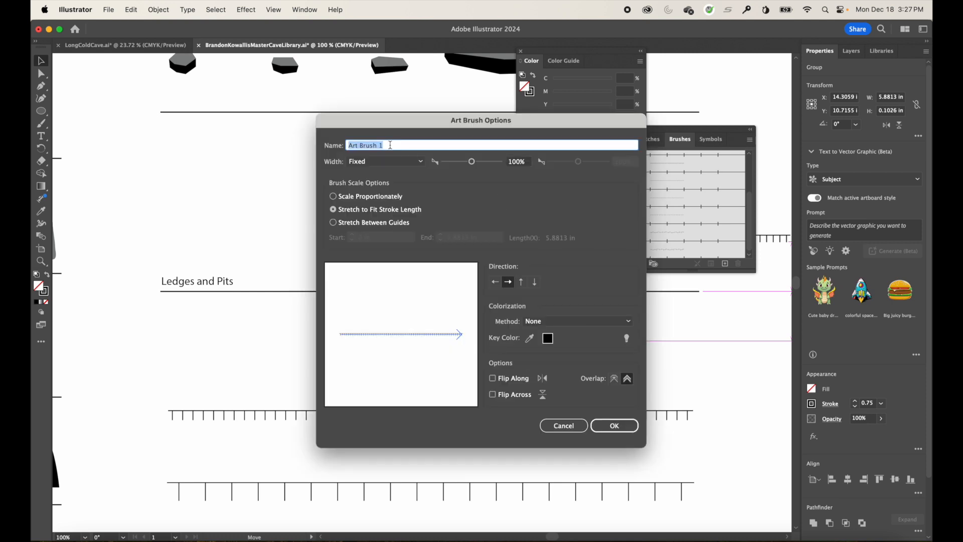
click(620, 427)
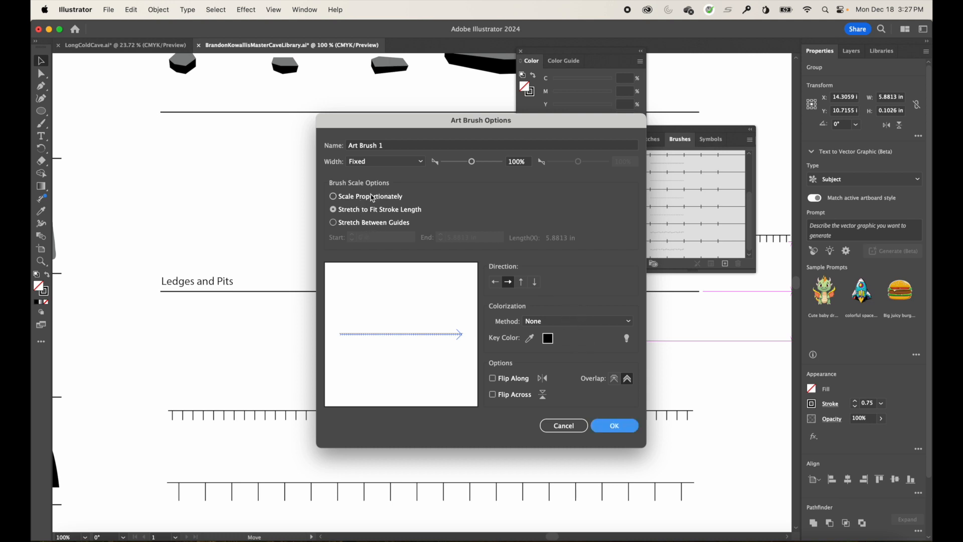
click(618, 424)
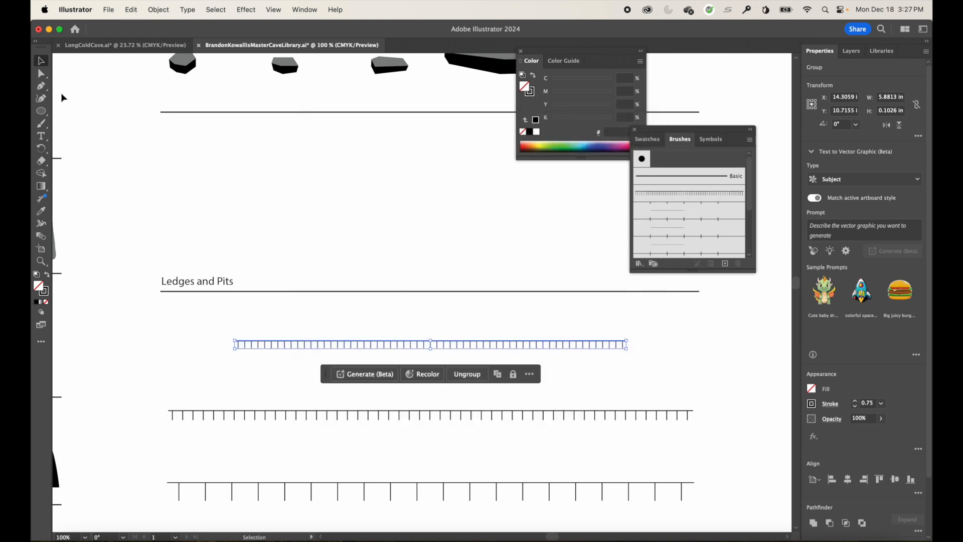
- Paint several curved and looping freehand strokes around the Ledges and Pits heading using the Paintbrush with the new ledge art brush
click(41, 122)
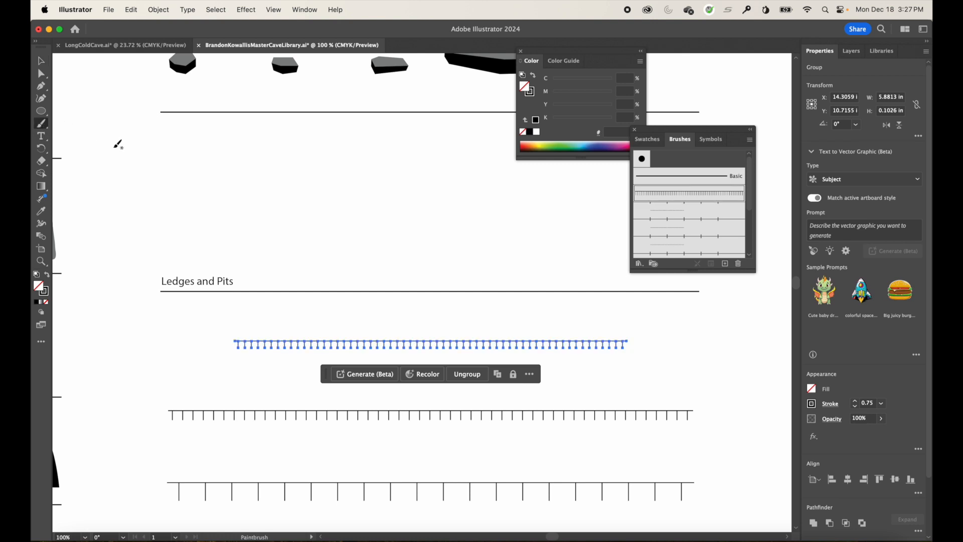
key(v)
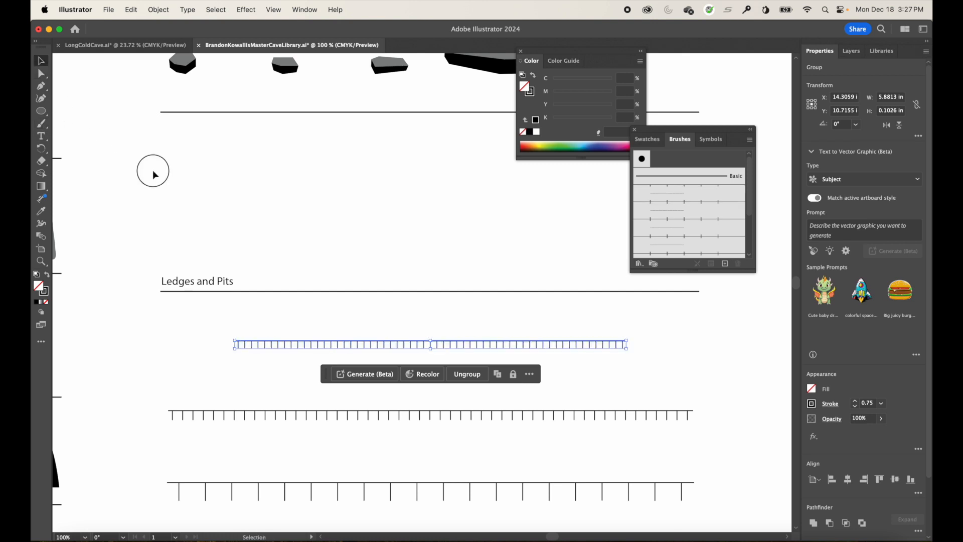
click(152, 172)
key(super+z)
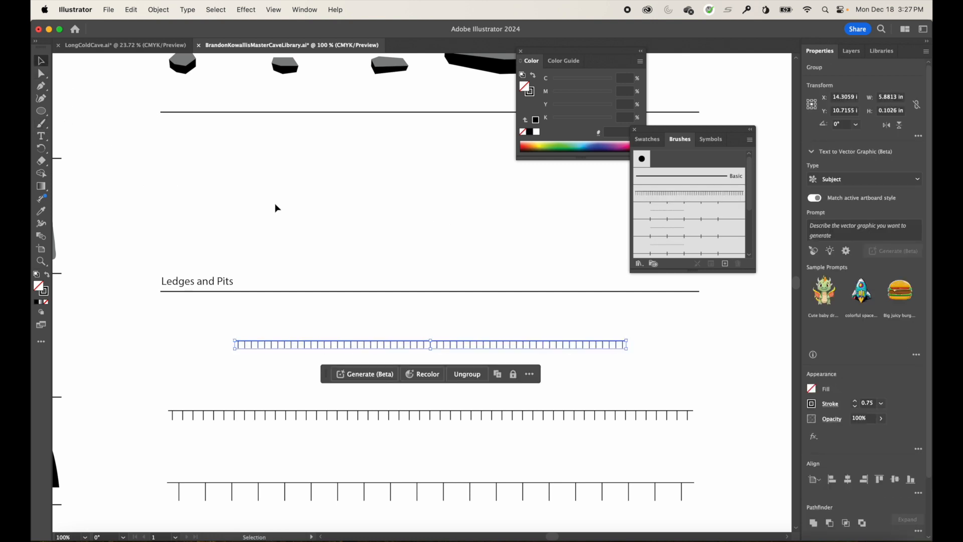
click(276, 208)
click(41, 123)
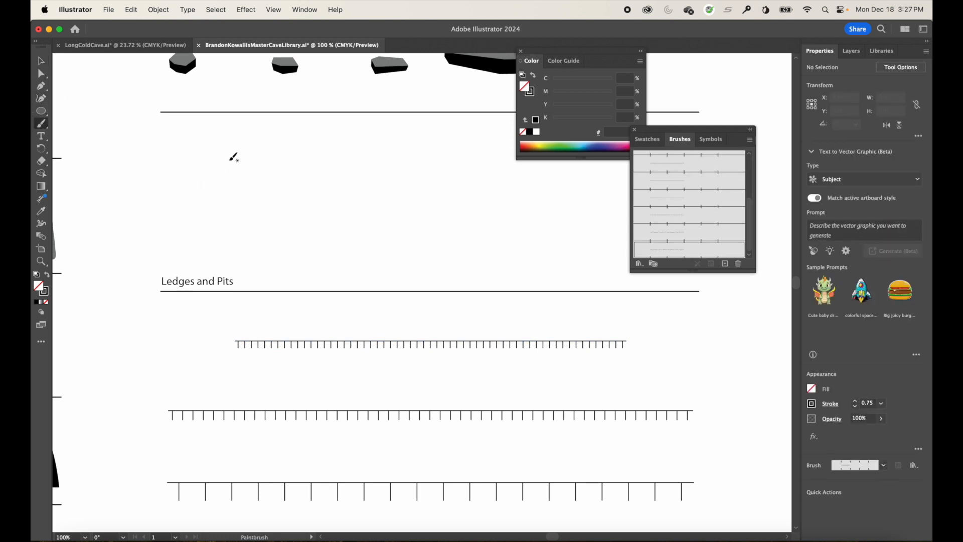
scroll(426, 221, up, 3)
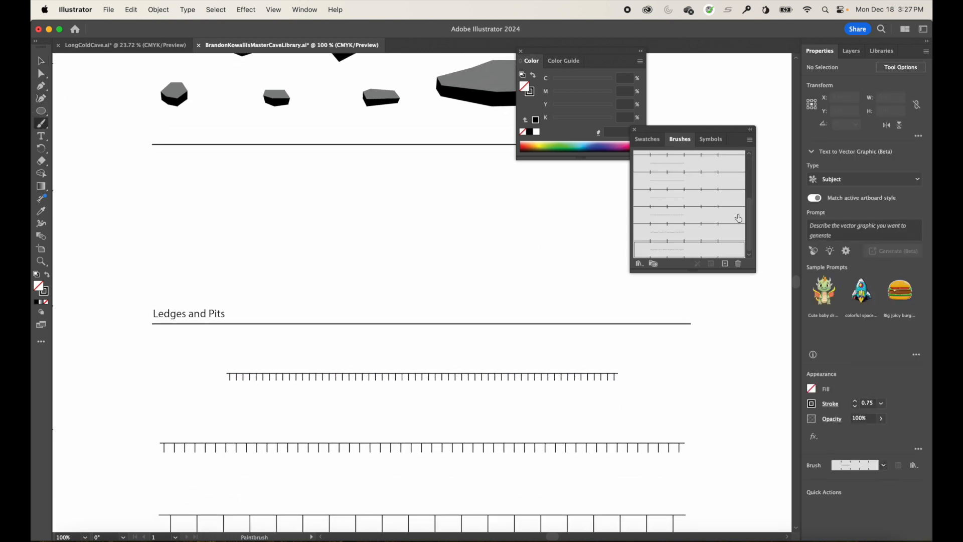
scroll(737, 215, up, 5)
click(671, 197)
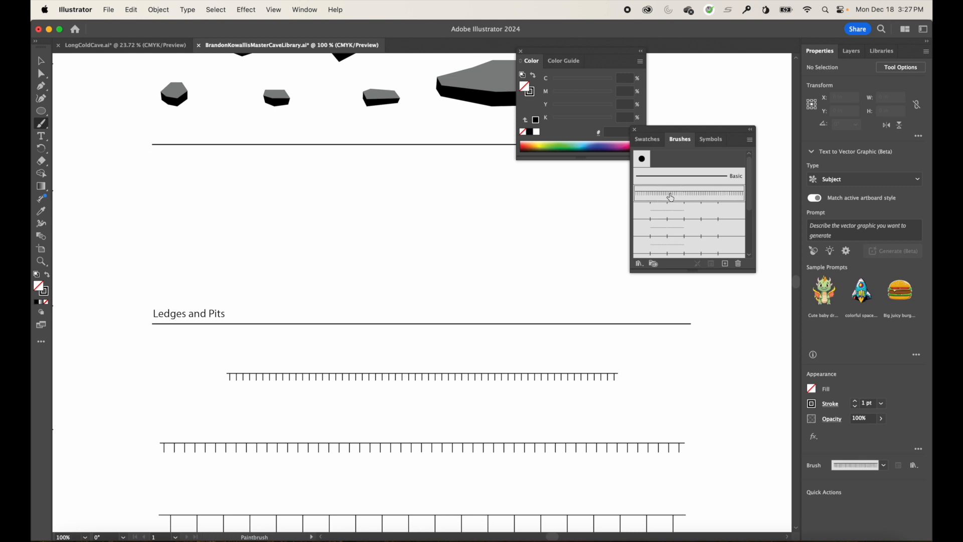
mouse_move(152, 195)
mouse_down()
mouse_move(302, 204)
mouse_move(554, 343)
mouse_up()
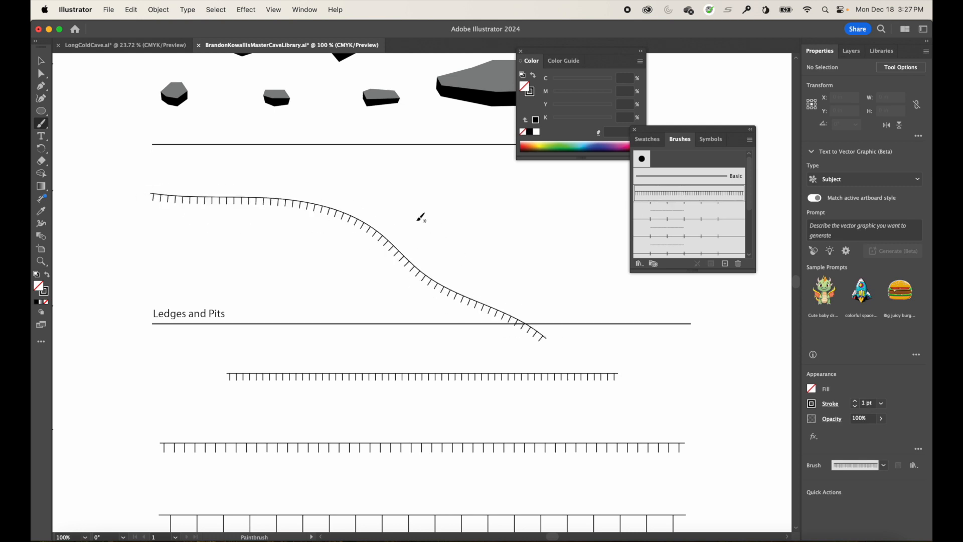
mouse_move(480, 230)
mouse_down()
mouse_move(477, 258)
mouse_move(331, 348)
mouse_move(183, 247)
mouse_move(366, 273)
mouse_move(615, 275)
mouse_up()
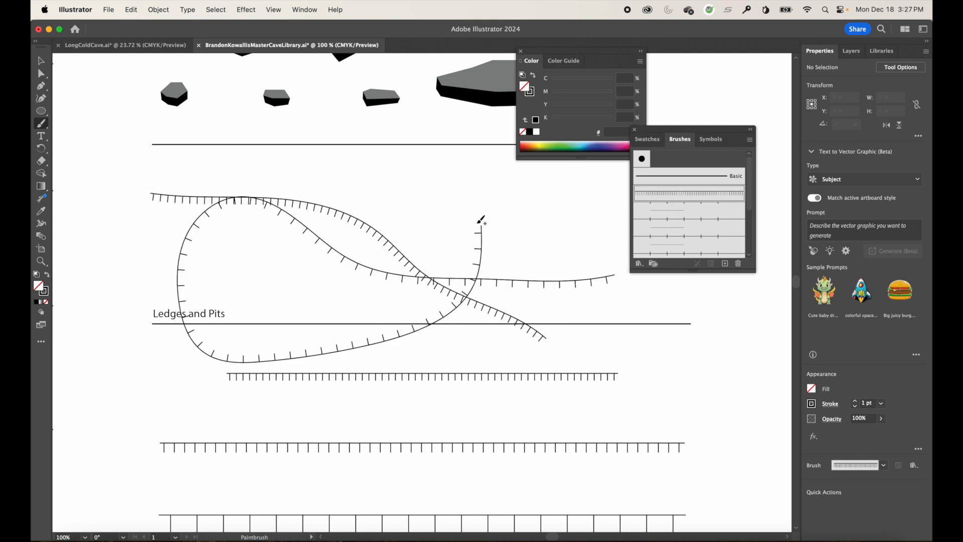
mouse_move(451, 206)
mouse_down()
mouse_move(498, 214)
mouse_move(625, 353)
mouse_up()
mouse_move(554, 210)
mouse_down()
mouse_move(553, 235)
mouse_move(299, 397)
mouse_up()
- Undo all the freehand strokes painted with the ledge art brush, keeping the brush itself
key(super+z)
key(super+z)
key(super+z)
key(super+z)
key(super+z)
key(super+z)
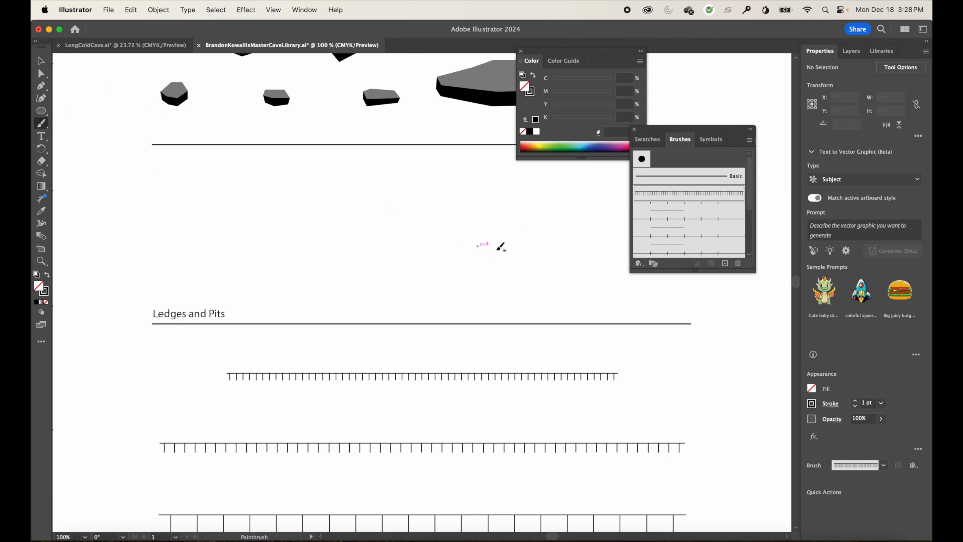
- Create a pattern brush from the finest-ticked ledge line under Ledges and Pits, with Add space to fit, Fixed 100% scale and no colorization
click(41, 59)
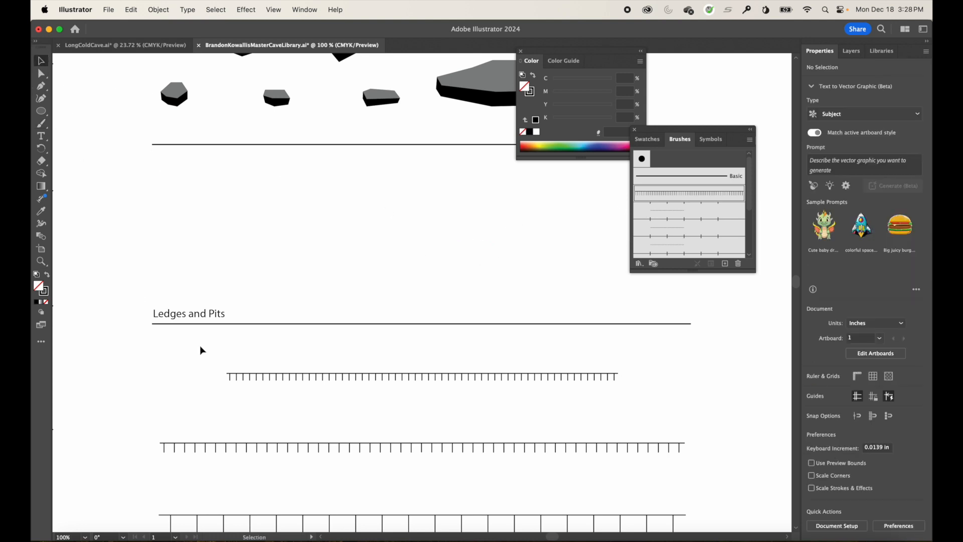
drag(200, 349, 696, 409)
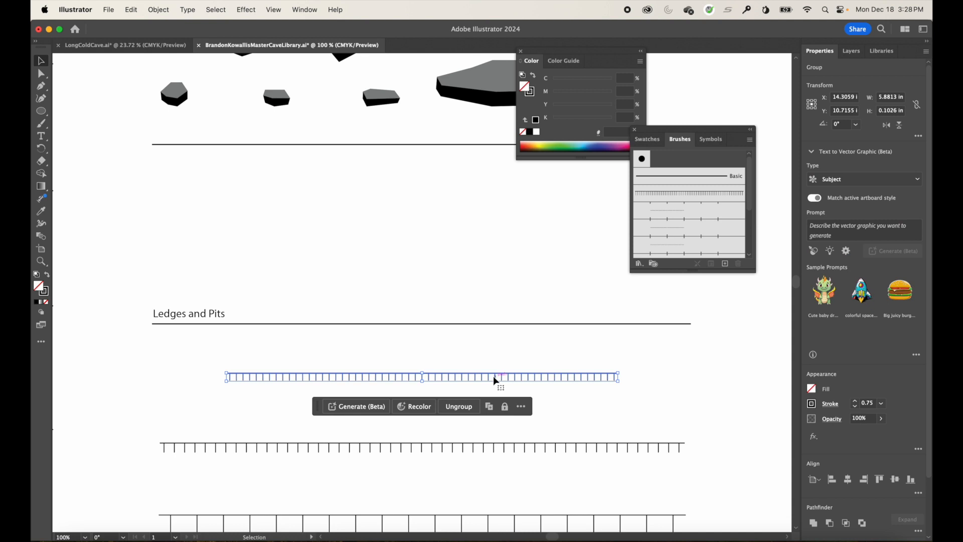
drag(492, 375, 692, 205)
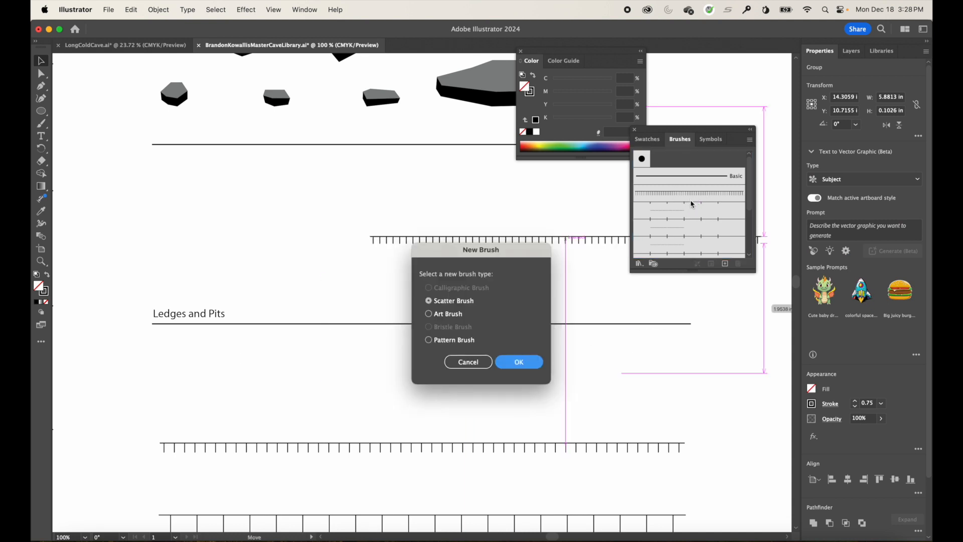
click(442, 341)
click(526, 362)
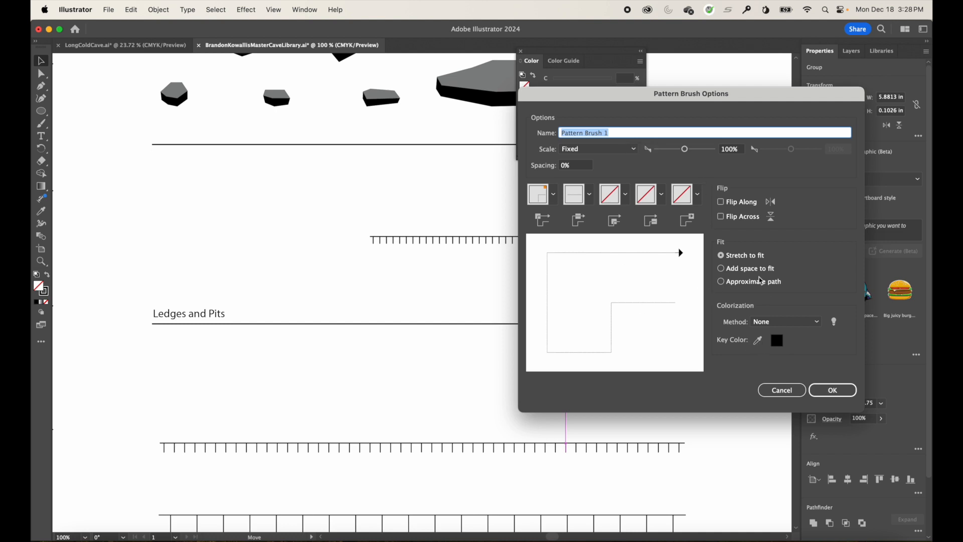
click(738, 273)
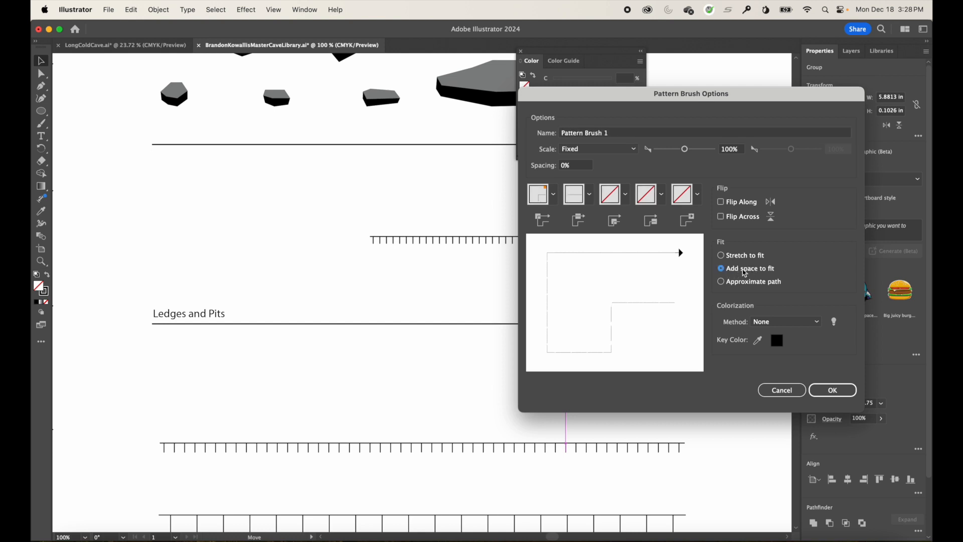
click(832, 391)
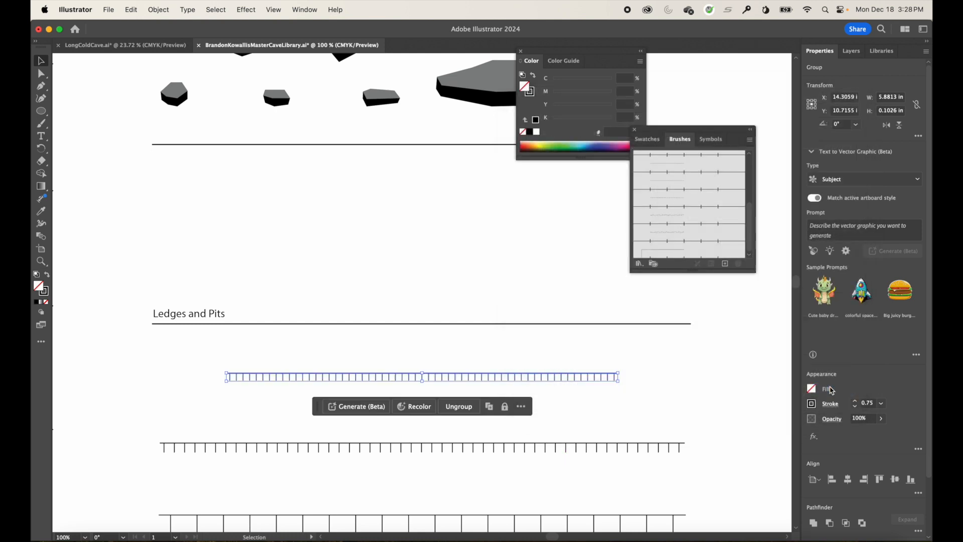
- Paint several curved and looping freehand strokes above and across the Ledges and Pits heading using the Paintbrush with the new pattern brush
scroll(668, 236, up, 3)
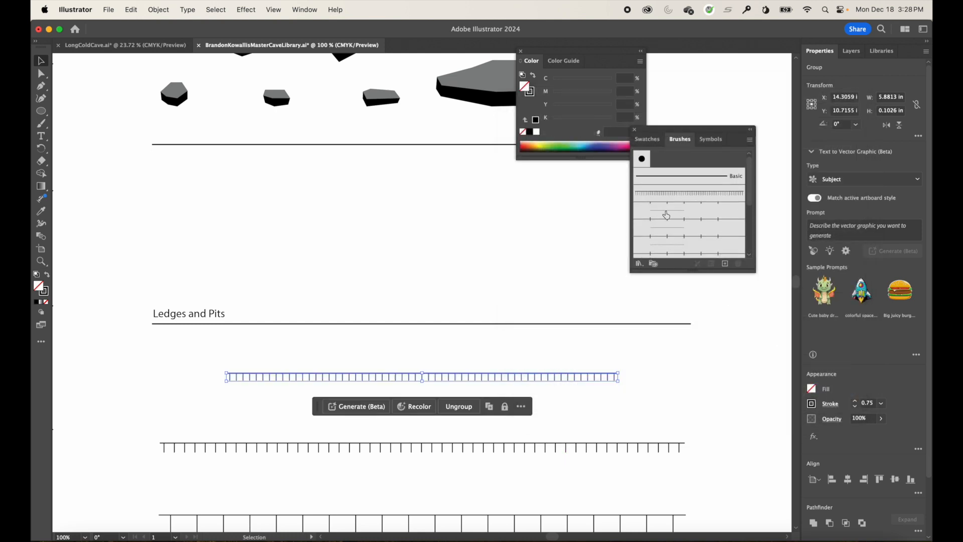
scroll(666, 215, down, 1)
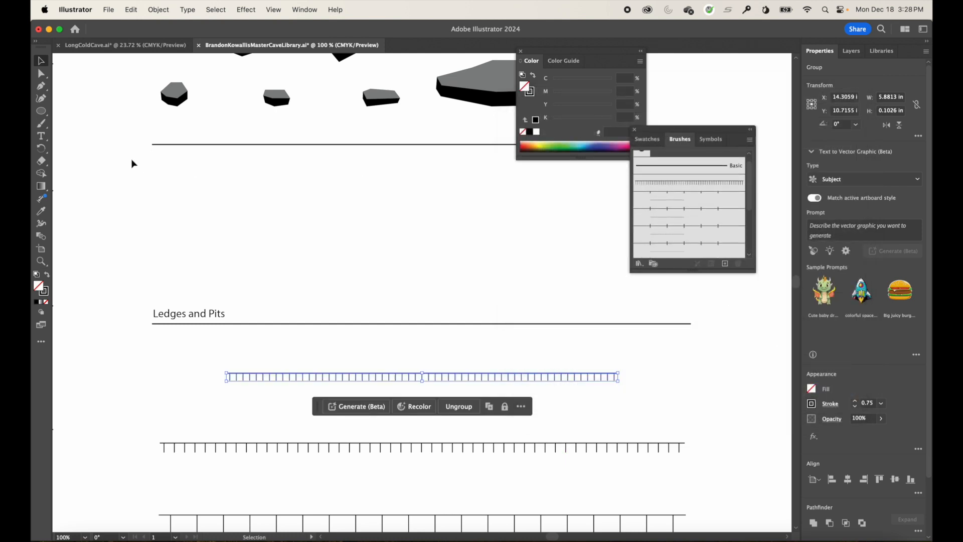
click(134, 208)
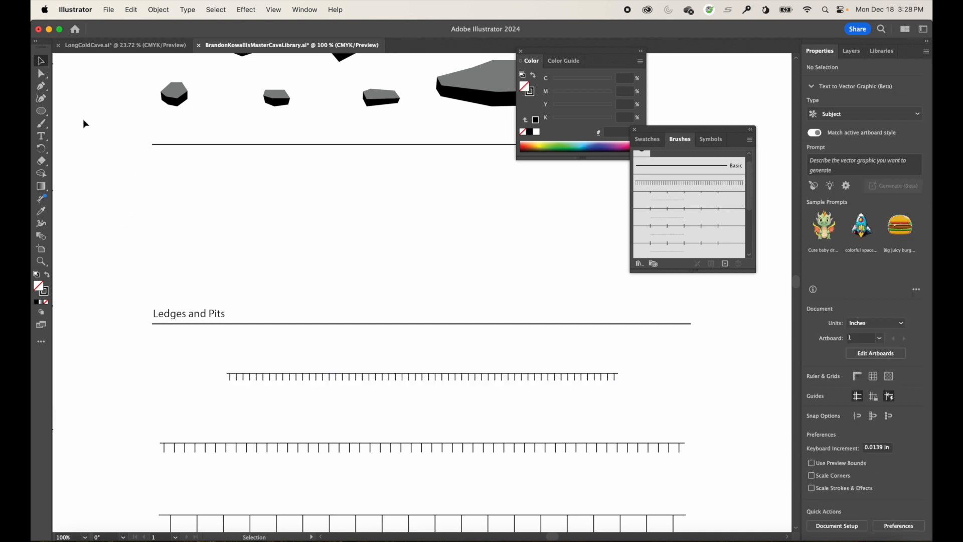
click(44, 124)
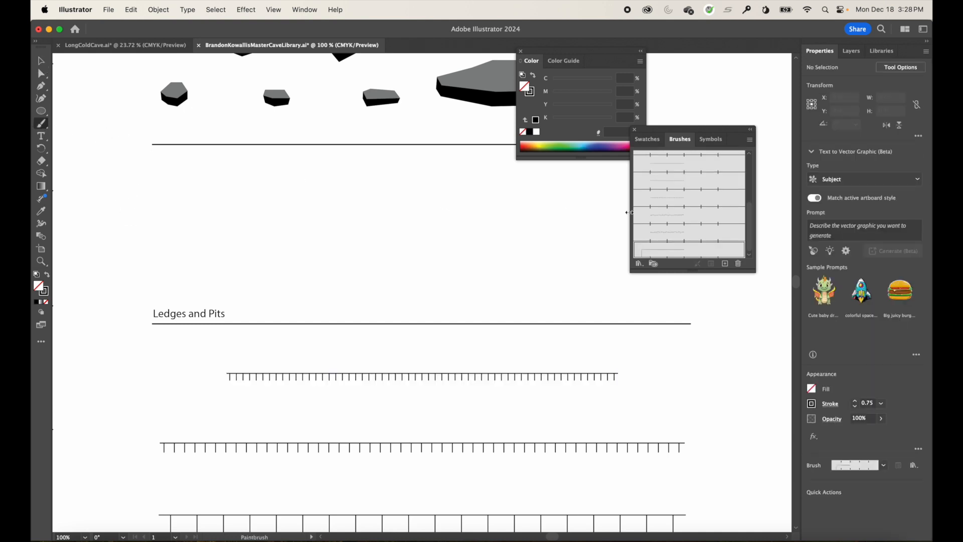
click(675, 251)
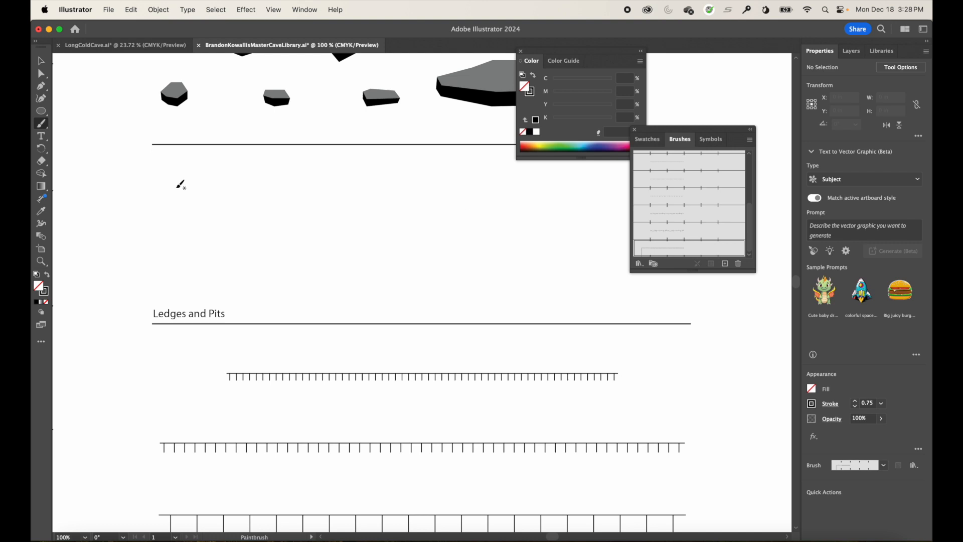
mouse_move(167, 181)
mouse_down()
mouse_move(471, 305)
mouse_move(479, 318)
mouse_up()
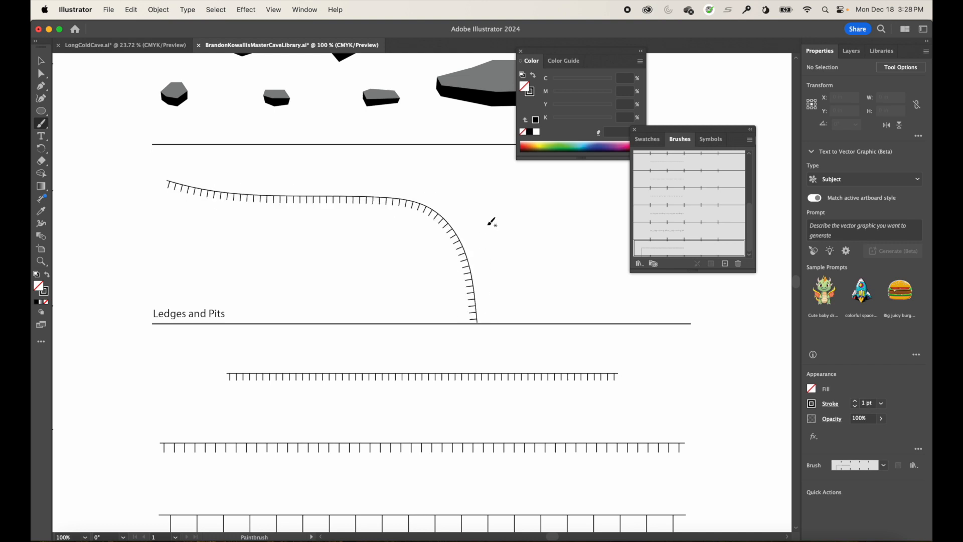
mouse_move(488, 225)
mouse_down()
mouse_move(439, 258)
mouse_move(450, 260)
mouse_up()
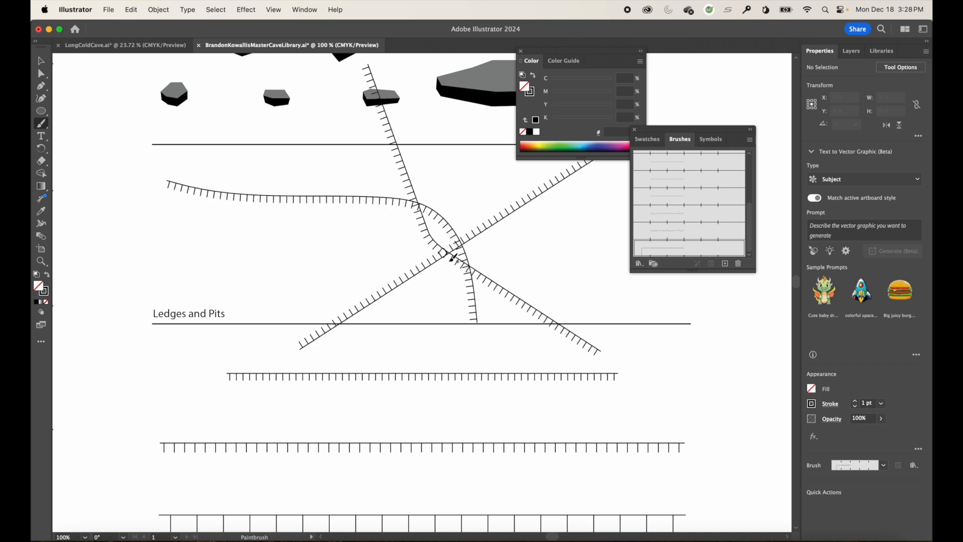
mouse_move(368, 226)
mouse_down()
mouse_move(377, 249)
mouse_move(497, 276)
mouse_up()
drag(323, 251, 522, 226)
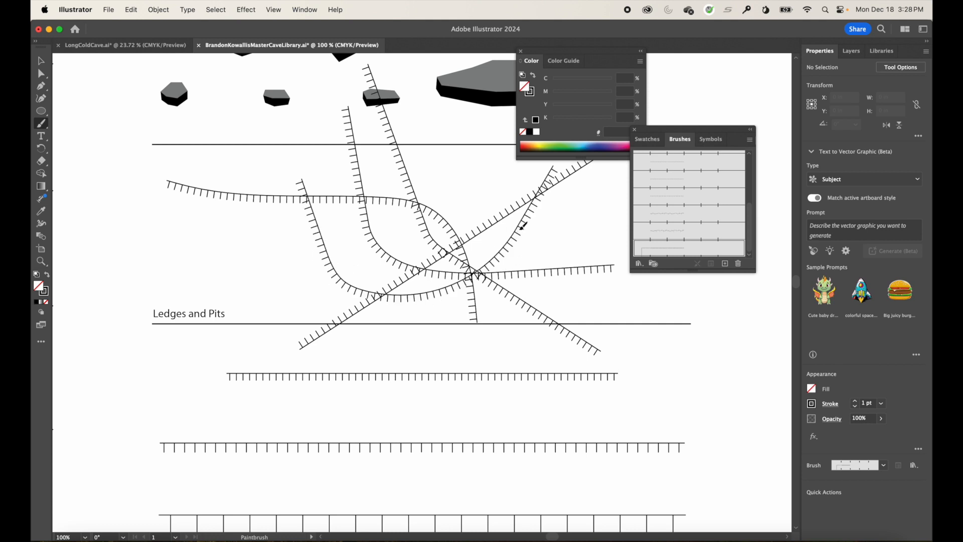
drag(331, 181, 280, 185)
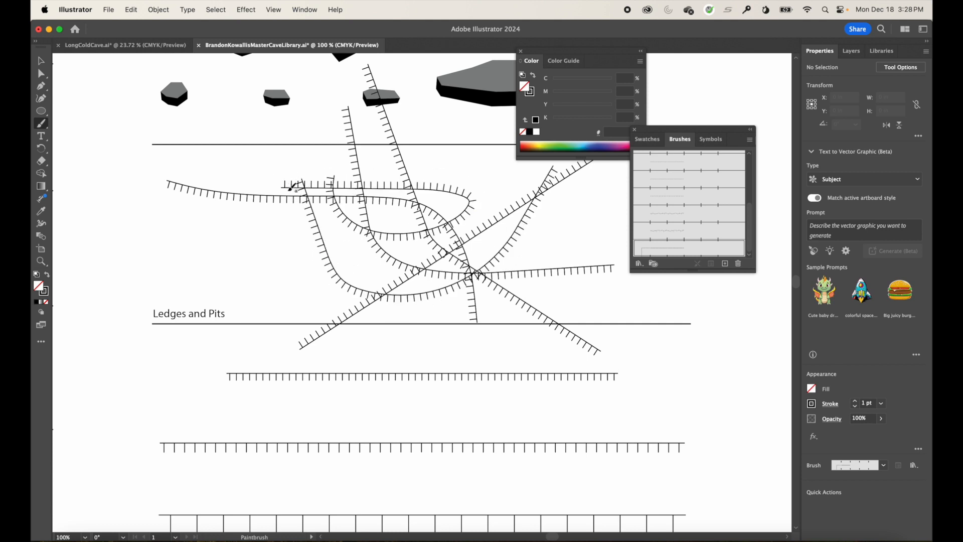
mouse_move(169, 245)
mouse_down()
mouse_move(305, 258)
mouse_move(190, 215)
mouse_up()
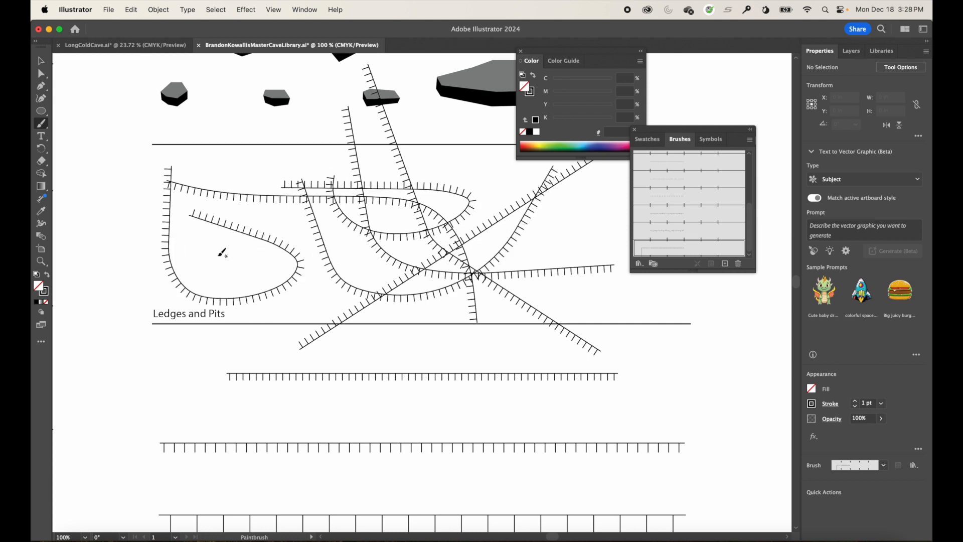
drag(219, 254, 244, 229)
scroll(285, 244, left, 3)
scroll(285, 244, up, 1)
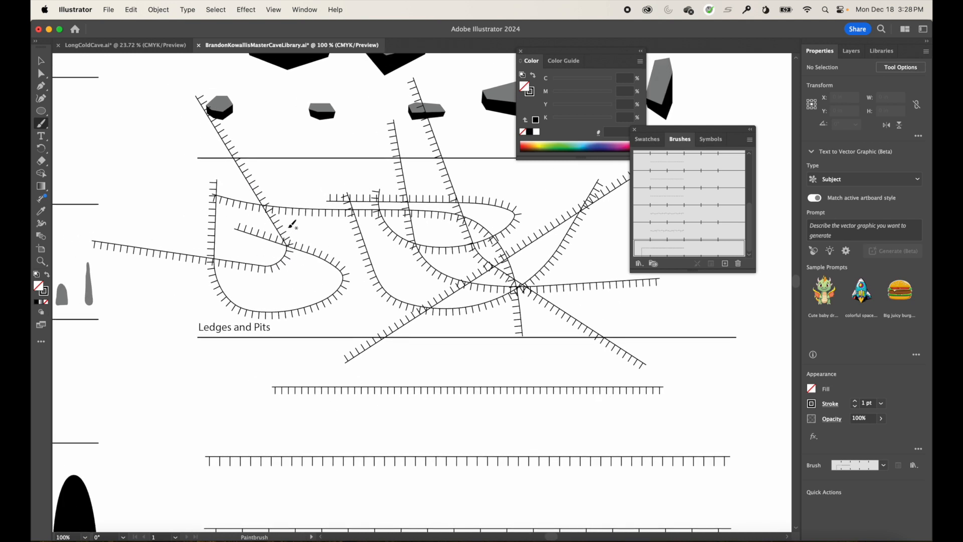
mouse_move(342, 180)
mouse_down()
mouse_move(273, 344)
mouse_move(187, 276)
mouse_up()
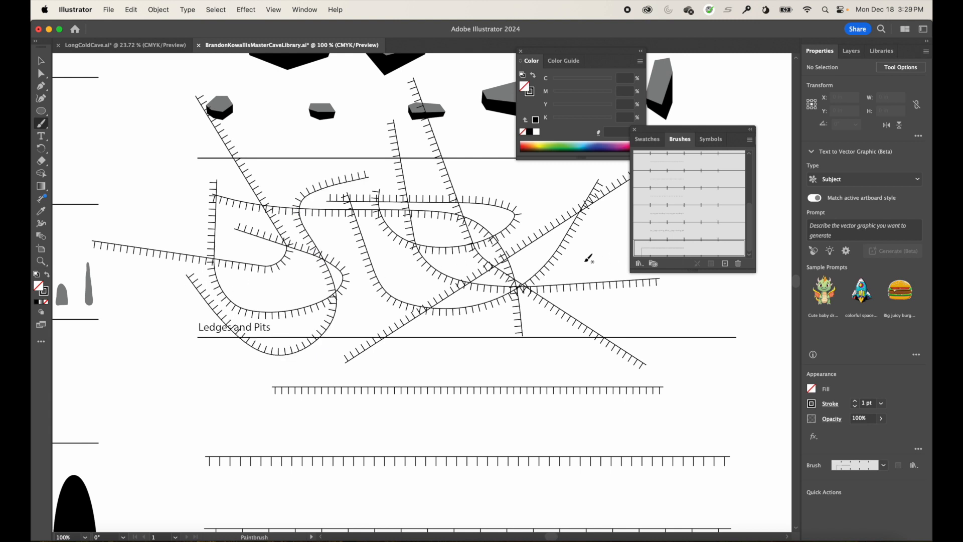
- Undo all the freehand strokes painted with the ledge pattern brush
key(super+z)
key(super+z)
key(super+z)
key(super+z)
key(super+z)
key(super+z)
key(super+z)
key(super+z)
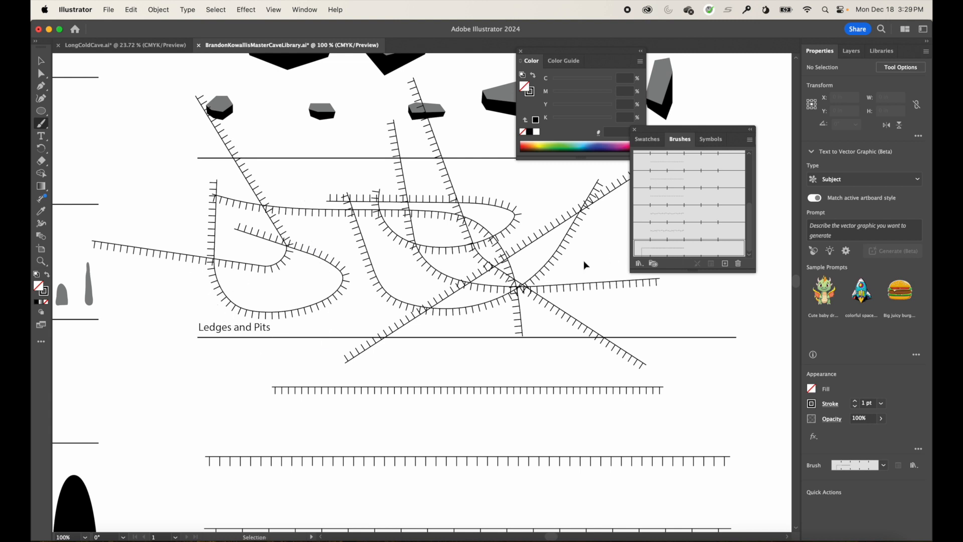
key(super+z)
key(super+z)
key(super+z)
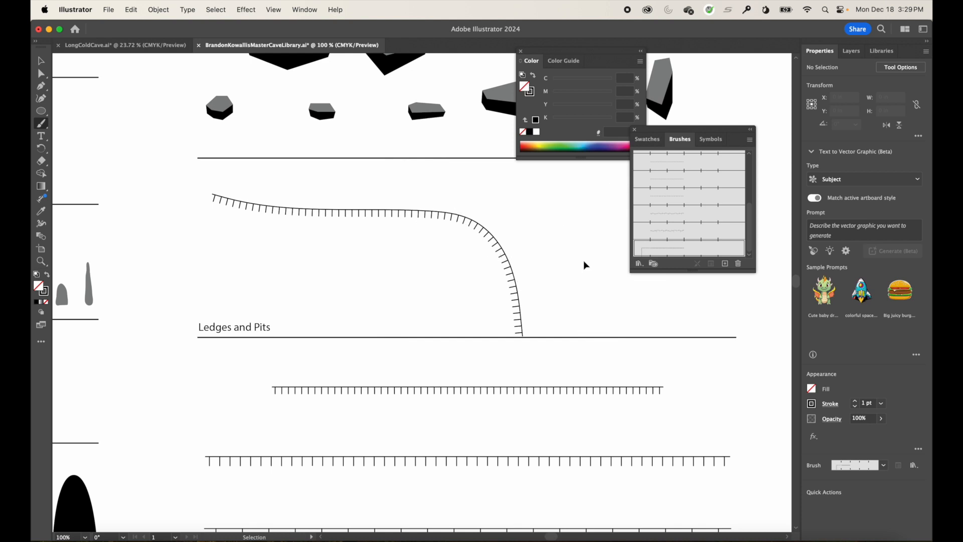
- Undo the creation of the ledge pattern brush and of the earlier ledge art brush, leaving nothing selected
click(41, 63)
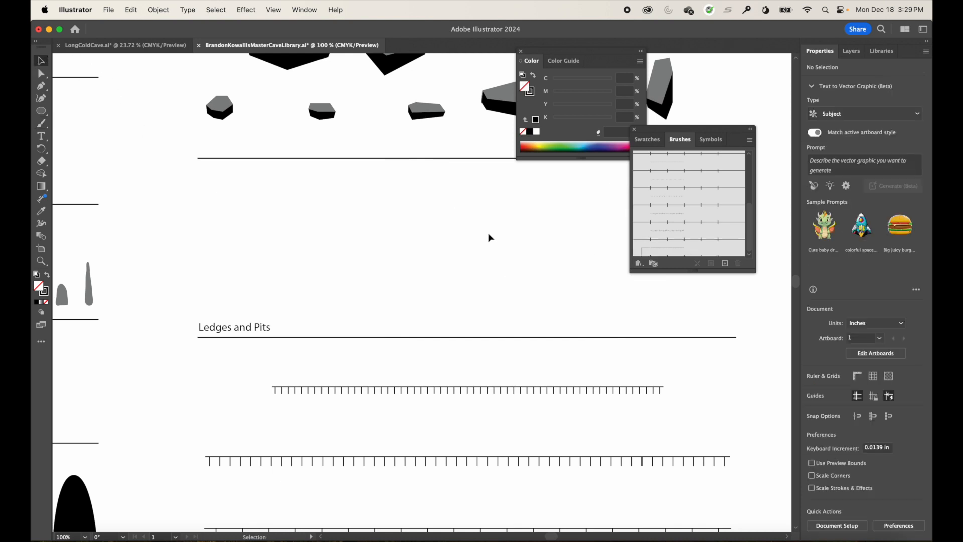
key(super+z)
key(super+z)
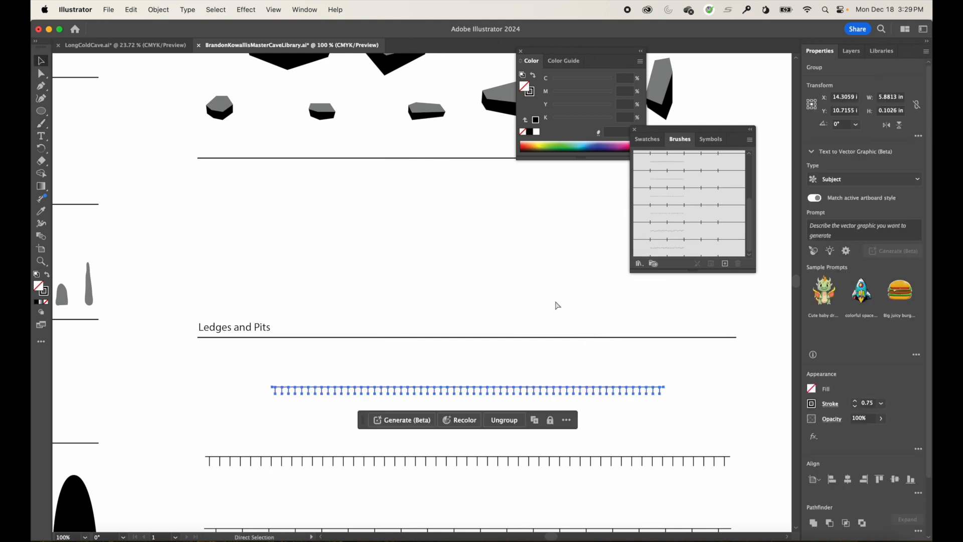
key(super+shift+z)
key(super+shift+z)
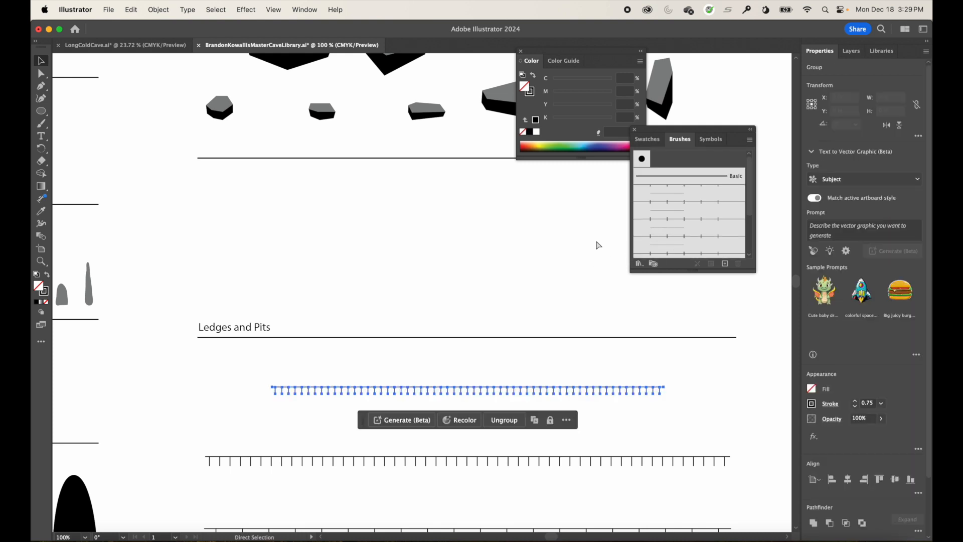
key(super+z)
key(super+z)
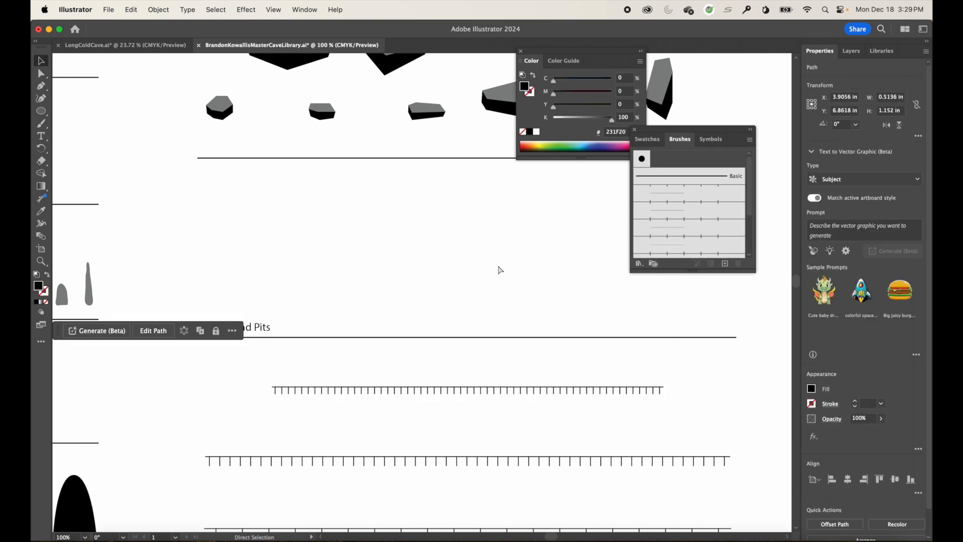
click(516, 263)
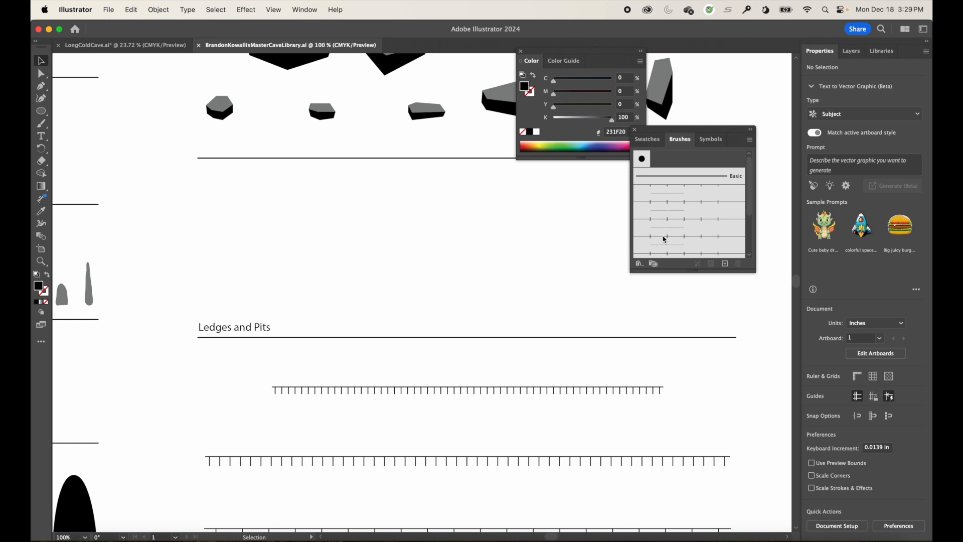
- Directly select the first T-shaped tick in the finest line under Ceiling Domes and Ledges
scroll(529, 276, down, 10)
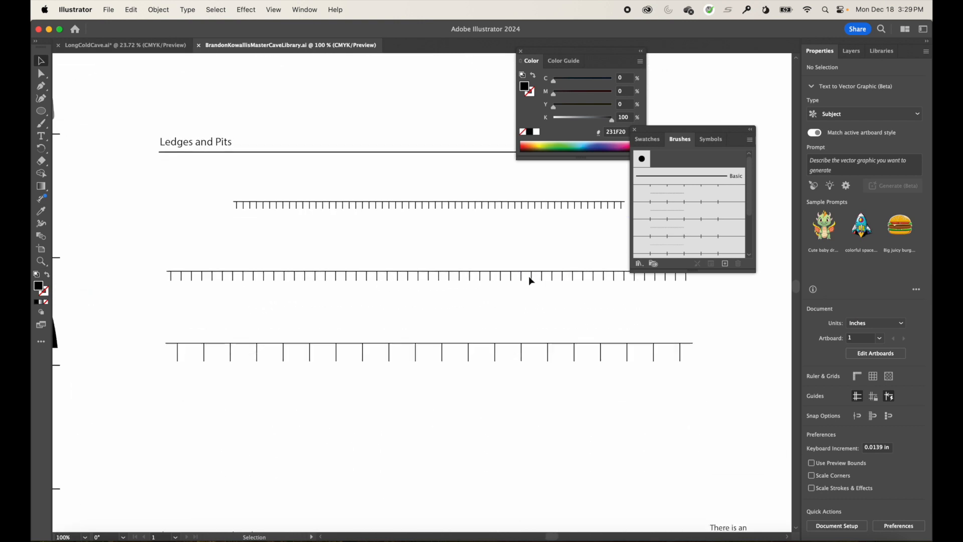
scroll(529, 276, down, 7)
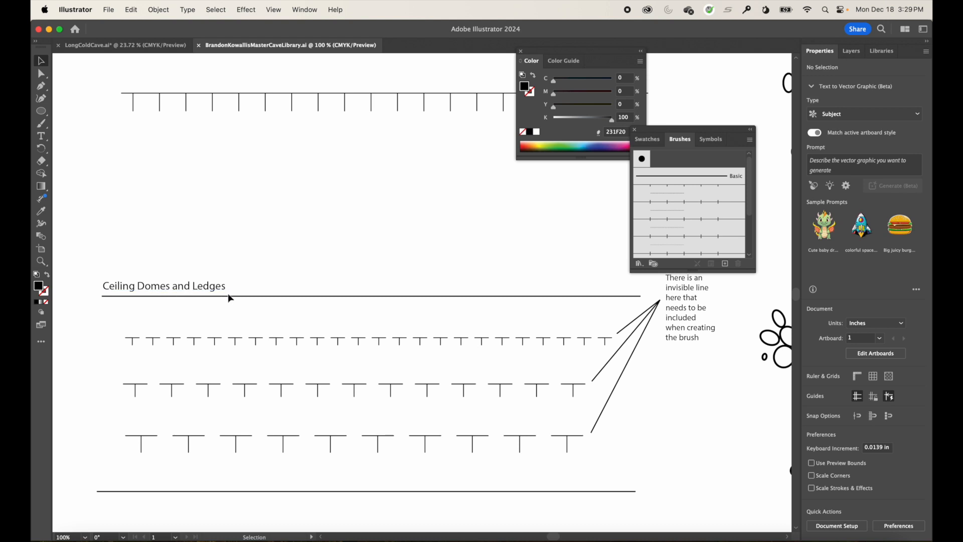
click(133, 345)
click(41, 73)
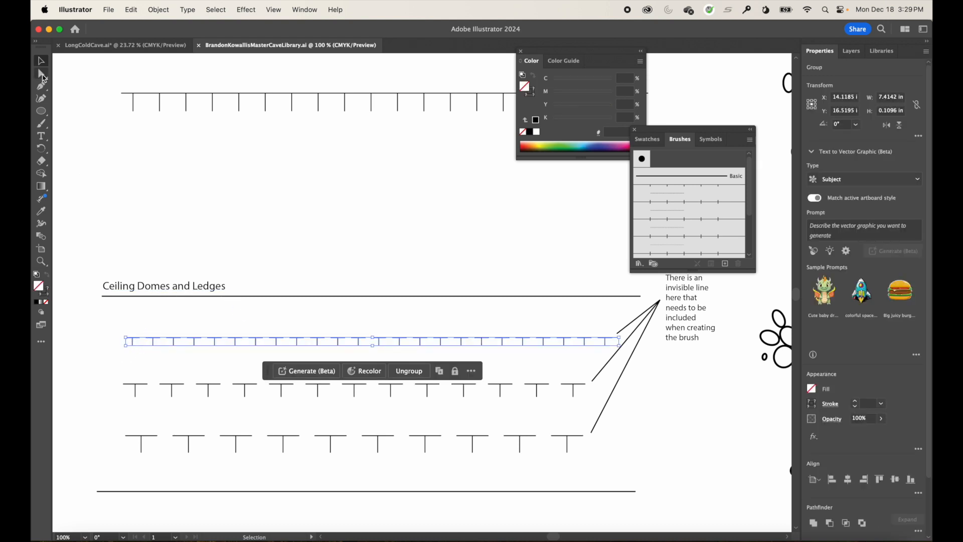
click(134, 296)
key(super+space)
drag(122, 325, 247, 400)
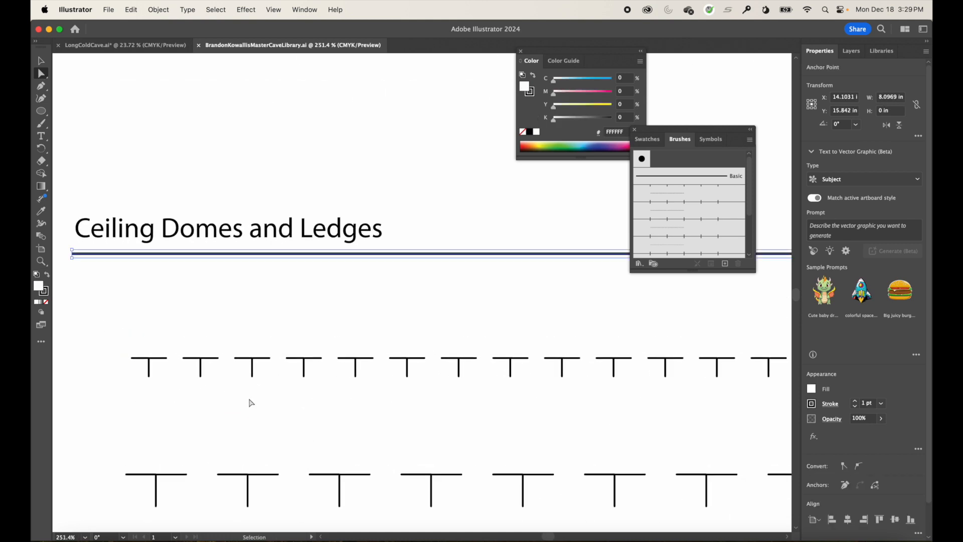
click(149, 372)
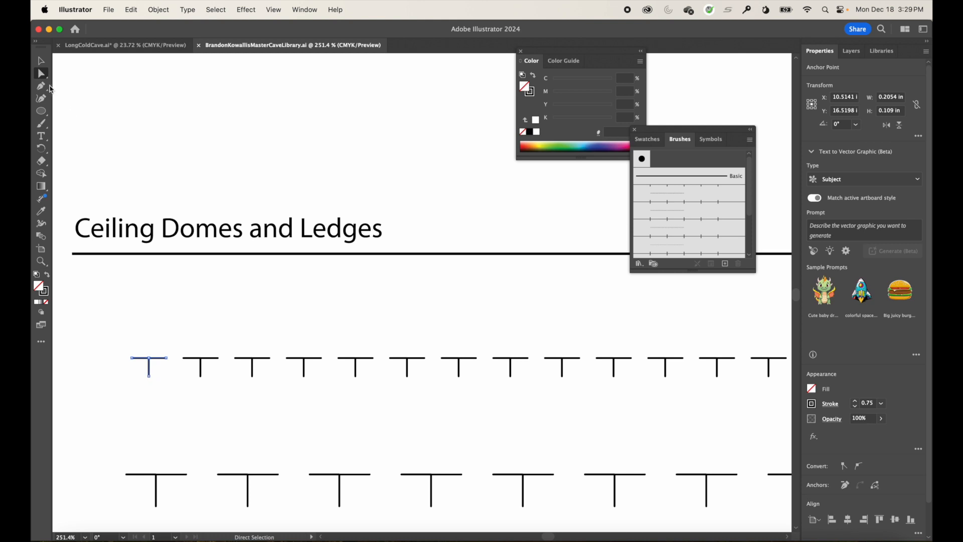
- Draw a T-shaped tick about 0.28 in wide and 0.12 in tall with the Pen tool above the finest ceiling ledge line, and deselect it
click(42, 86)
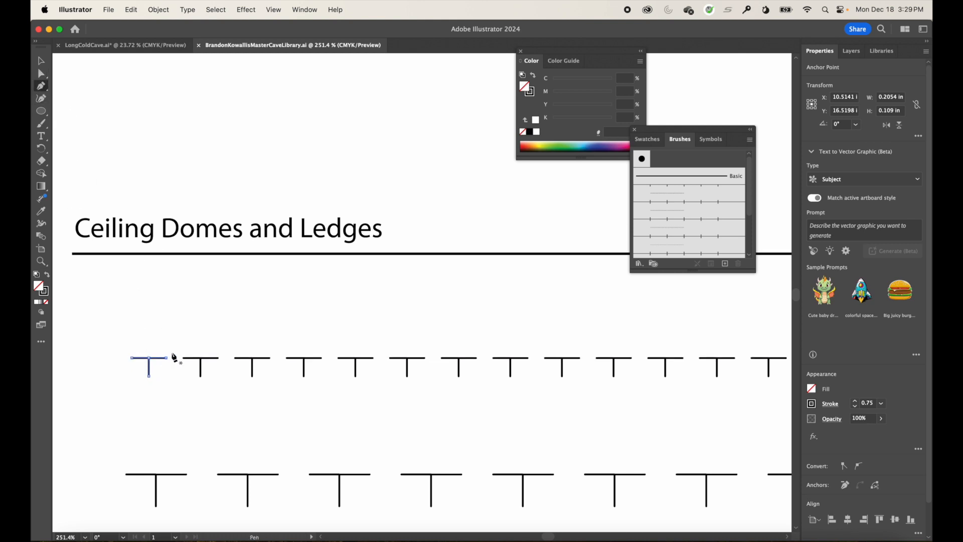
click(127, 286)
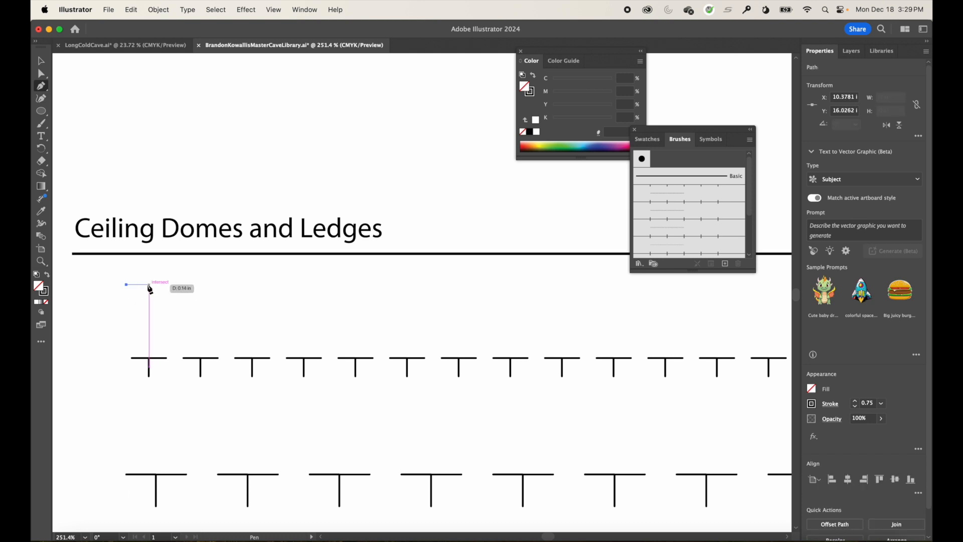
click(149, 284)
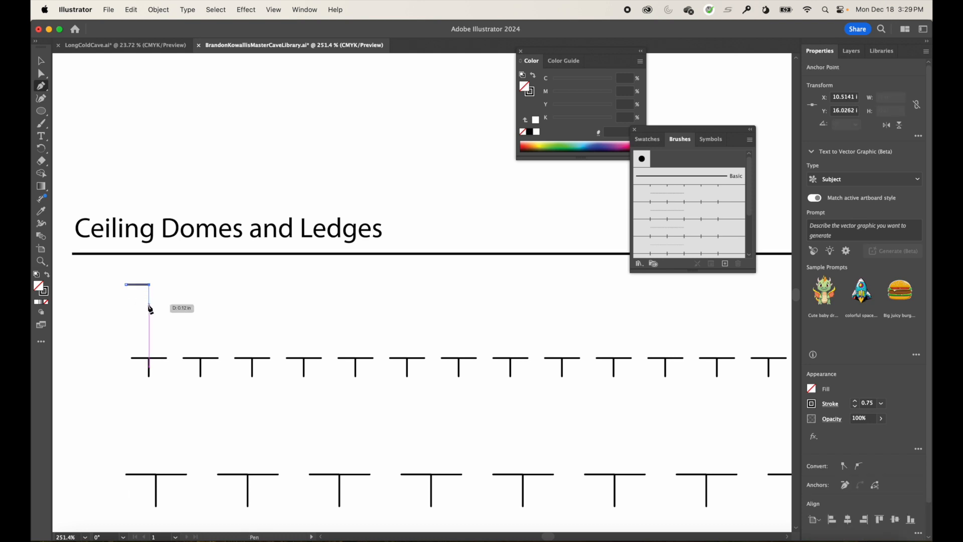
click(150, 304)
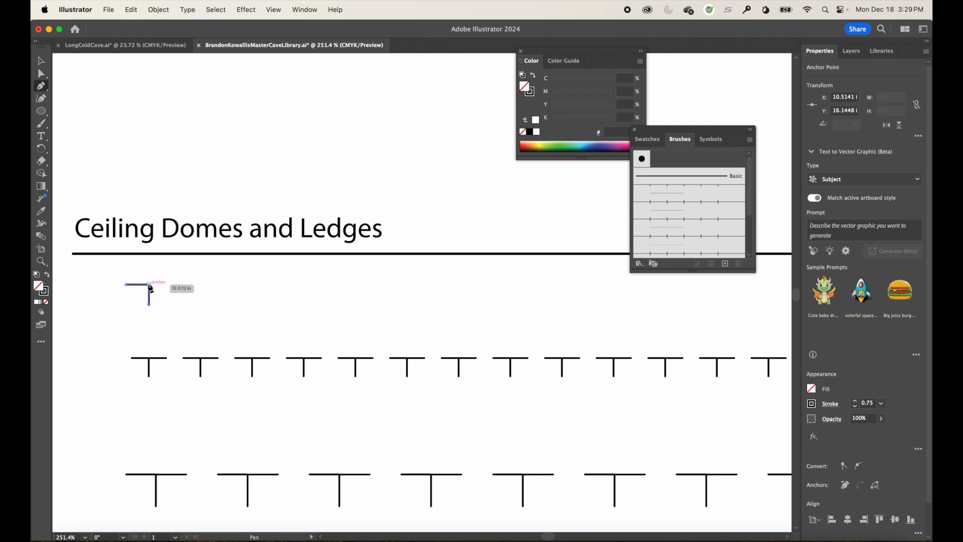
click(149, 285)
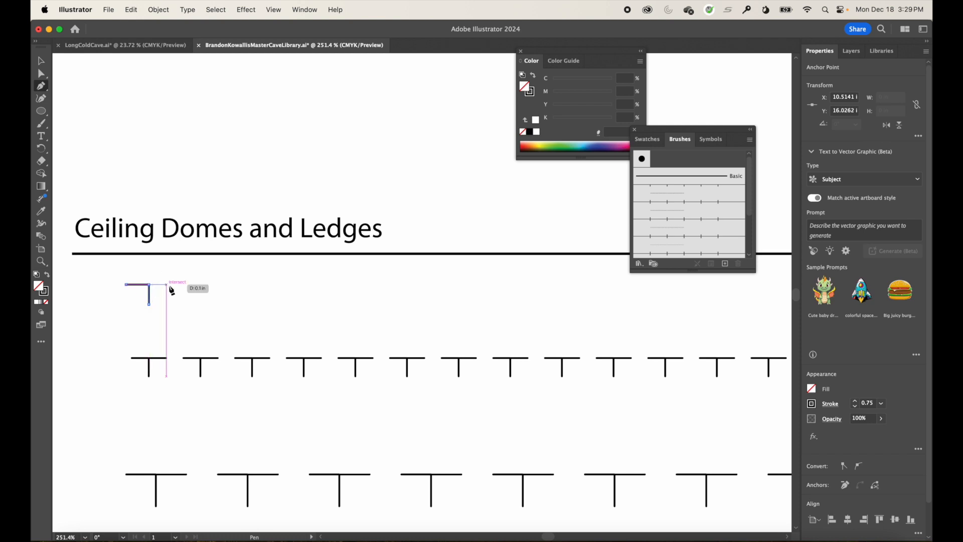
click(174, 284)
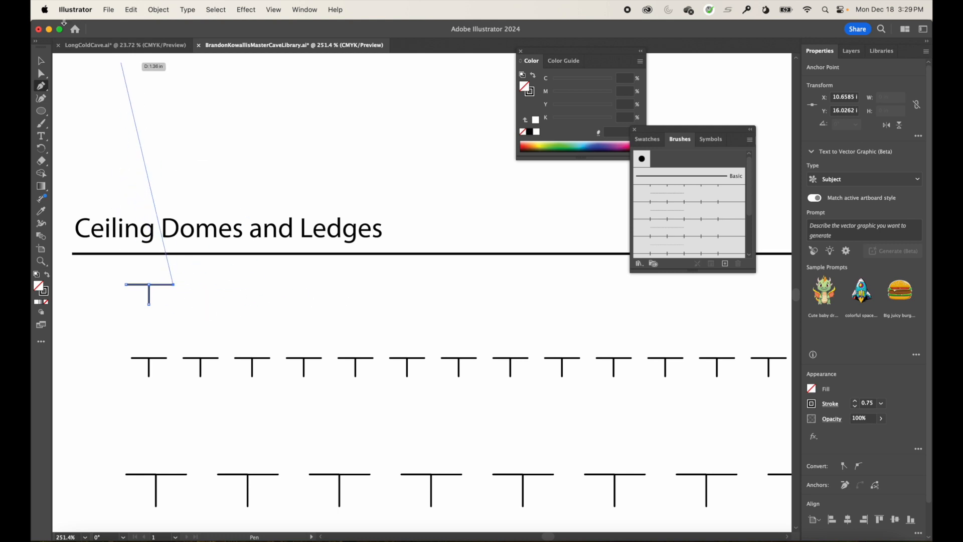
click(41, 61)
click(157, 173)
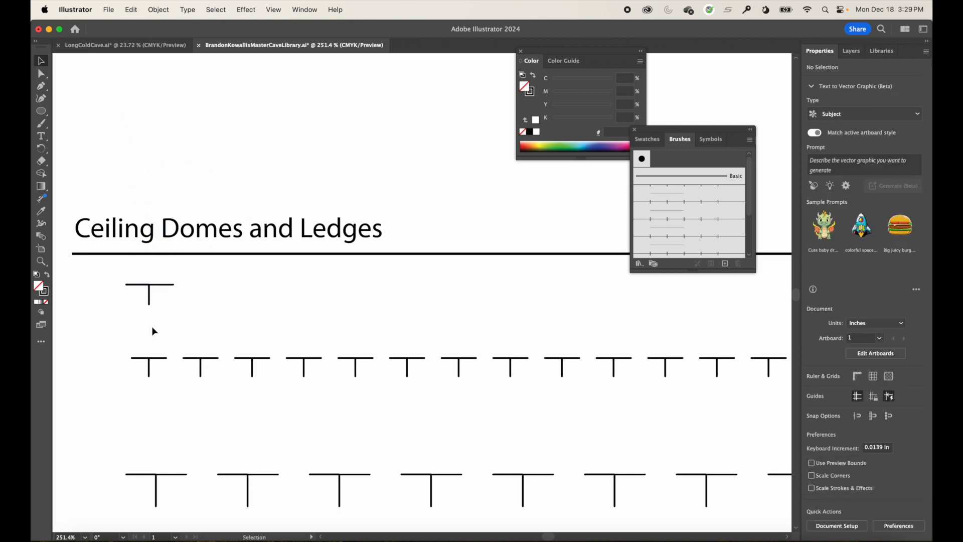
- Delete the newly drawn T-shaped tick and undo the deletion
click(149, 300)
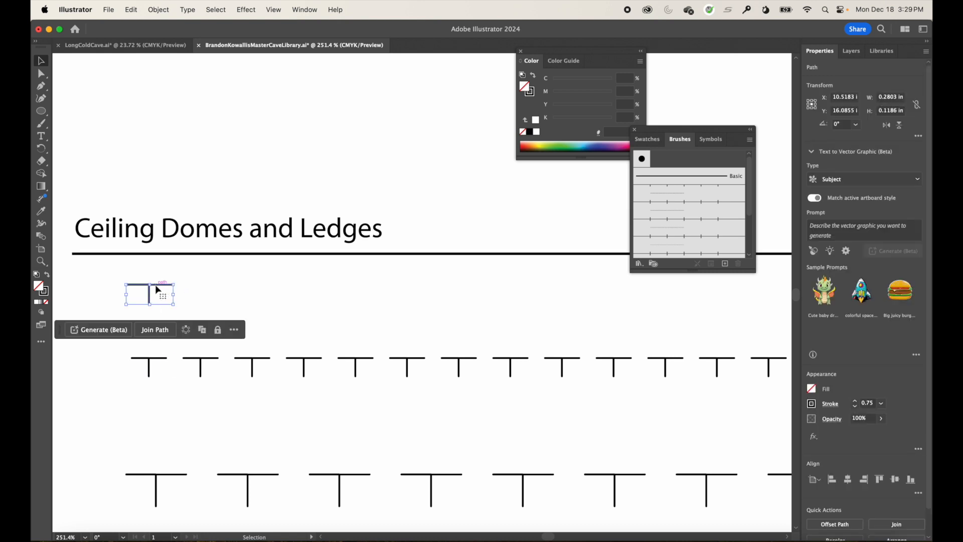
key(Delete)
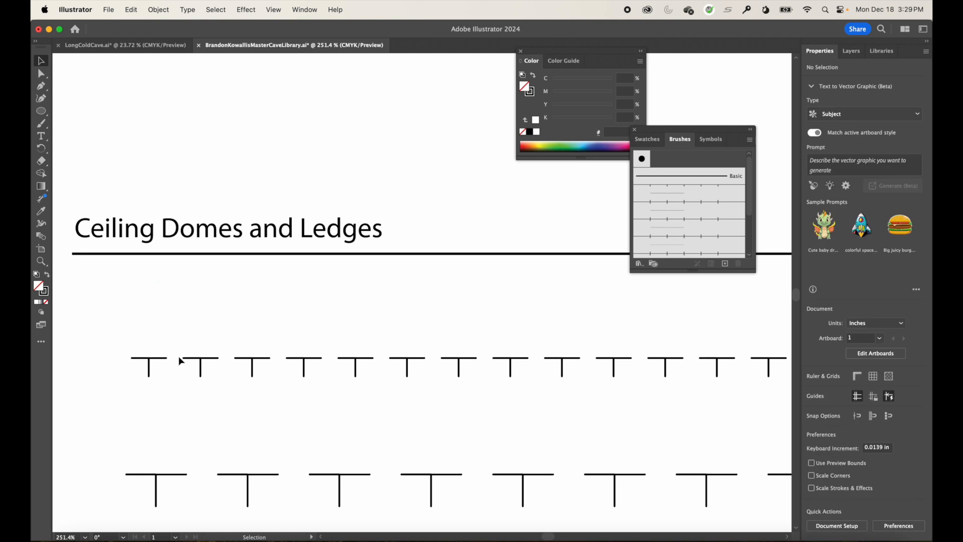
click(148, 366)
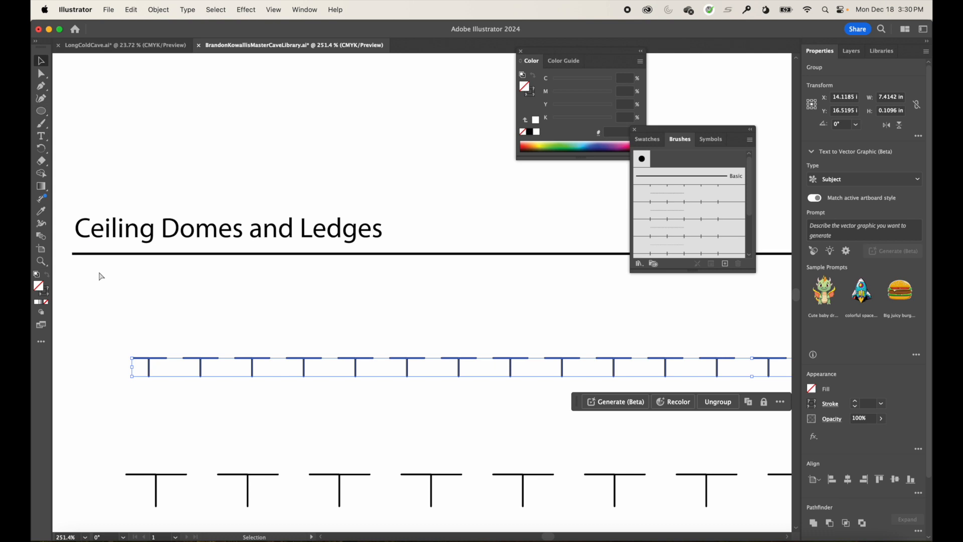
key(super+z)
- Duplicate the new T-shaped tick several times into a row under the Ceiling Domes and Ledges heading, and start undoing the misplaced copies
click(157, 315)
drag(148, 295, 216, 289)
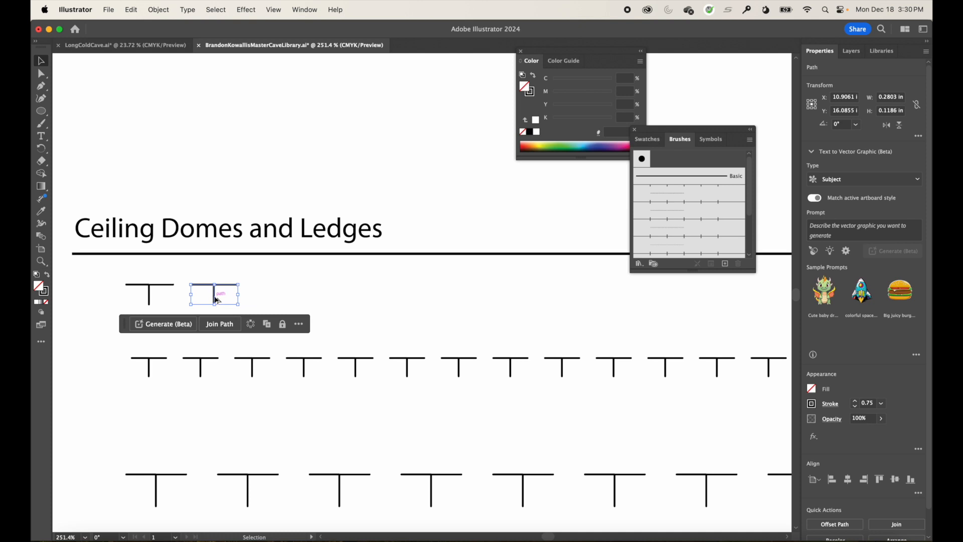
drag(216, 299, 287, 297)
drag(286, 297, 548, 302)
key(super+z)
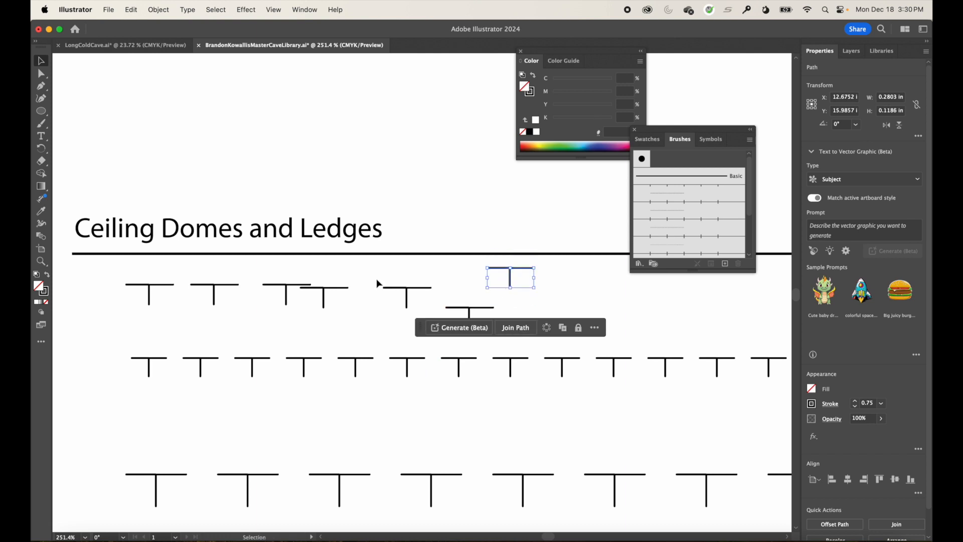
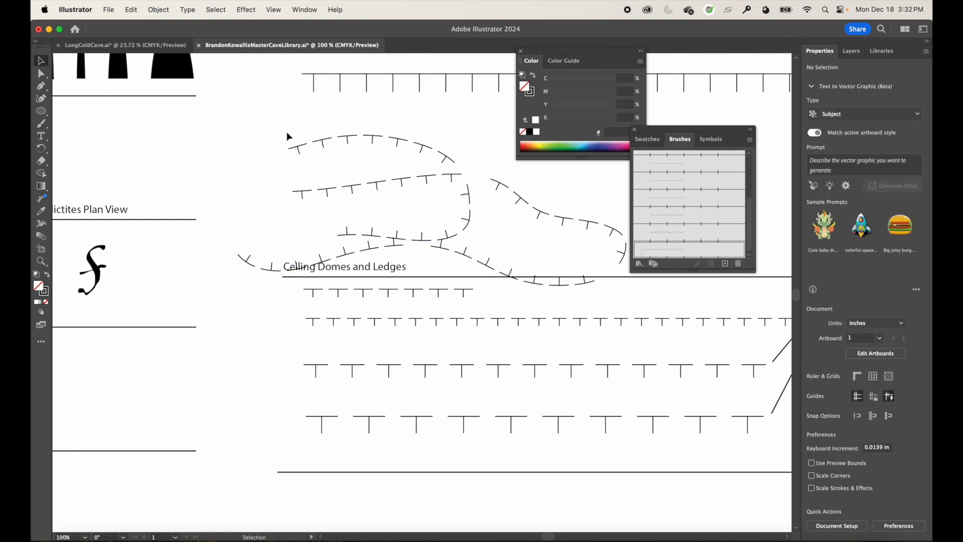
- Delete the freehand pattern brush strokes painted above and across the Ceiling Domes and Ledges heading
drag(250, 126, 432, 210)
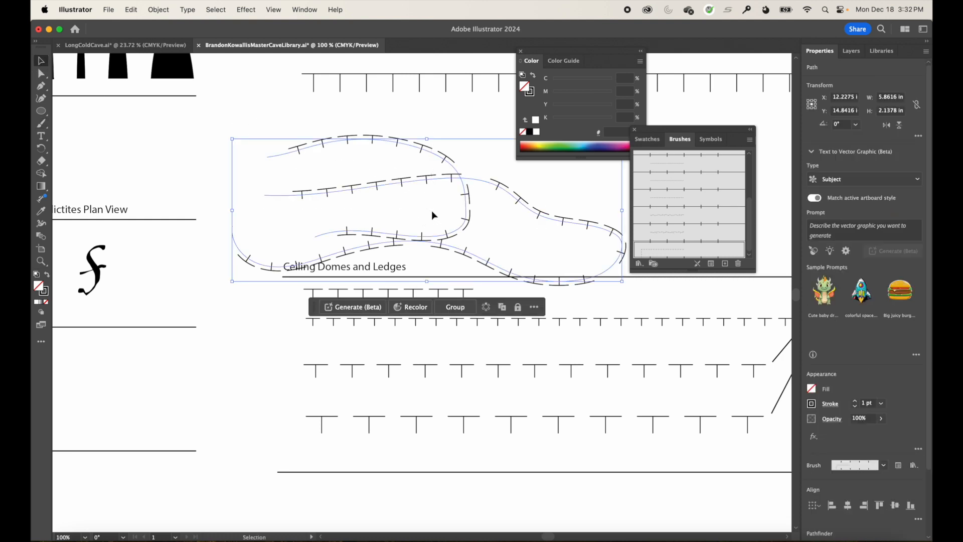
key(Delete)
- Examine the end of the finest ceiling ledge line, where the invisible line mentioned in the note belongs
scroll(561, 327, right, 1)
scroll(561, 327, right, 5)
scroll(561, 327, up, 1)
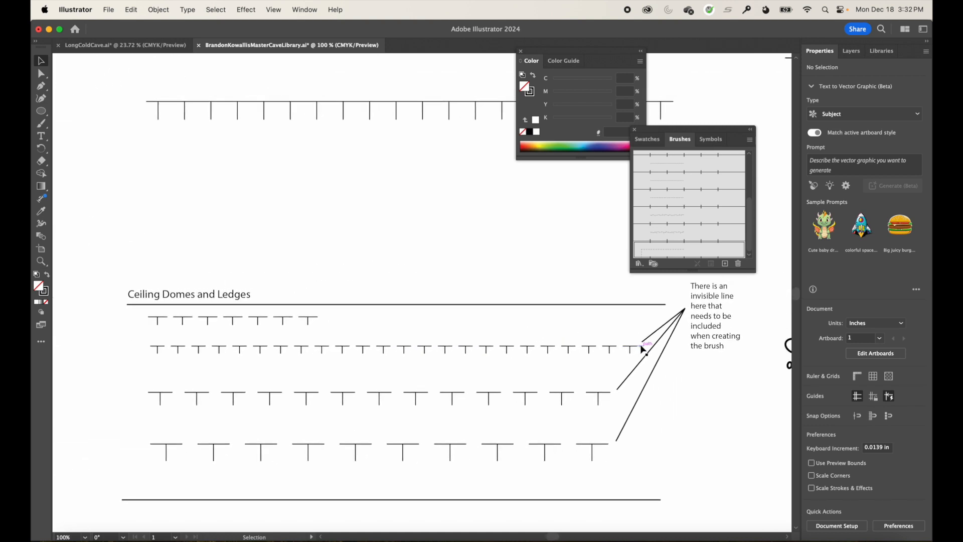
drag(613, 327, 681, 375)
click(669, 365)
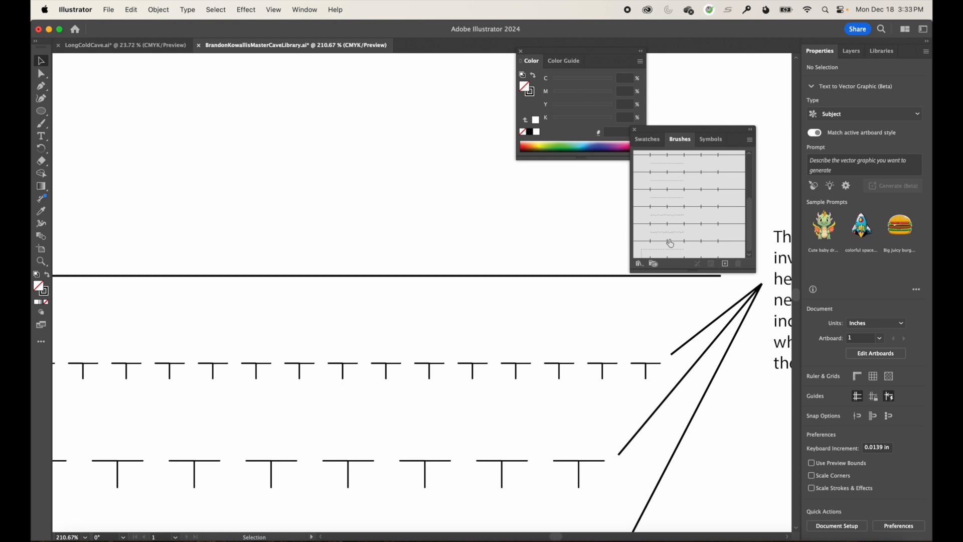
- Open the brush options of the newest ceiling ledge pattern brush
click(749, 140)
click(579, 213)
click(704, 247)
click(749, 139)
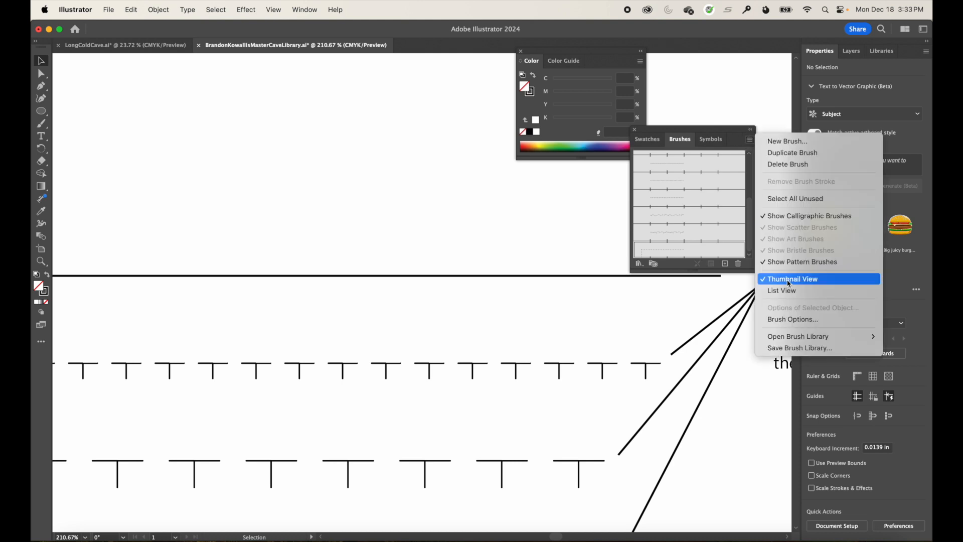
click(794, 321)
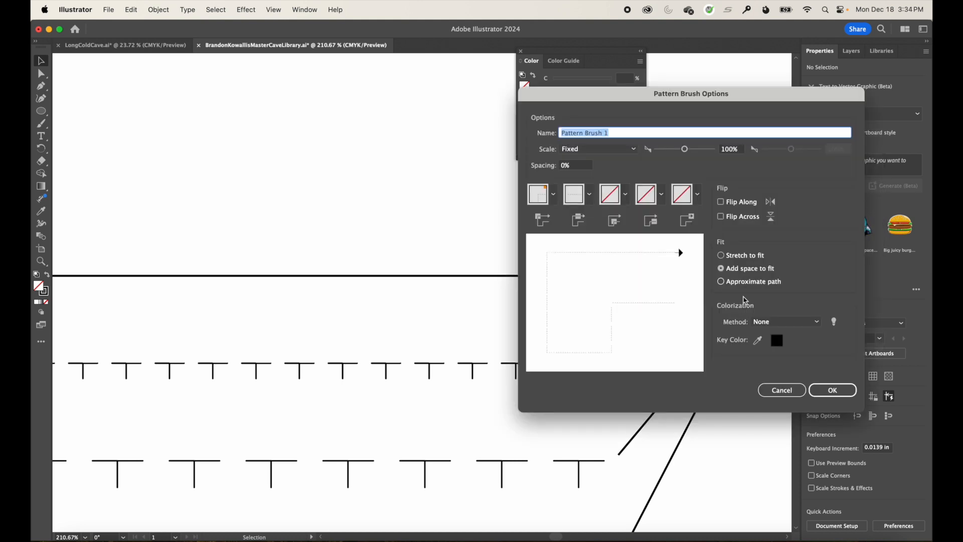
- Try the Stretch to fit and Approximate path settings, view the colorization methods, and cancel the pattern brush changes
click(739, 285)
click(742, 254)
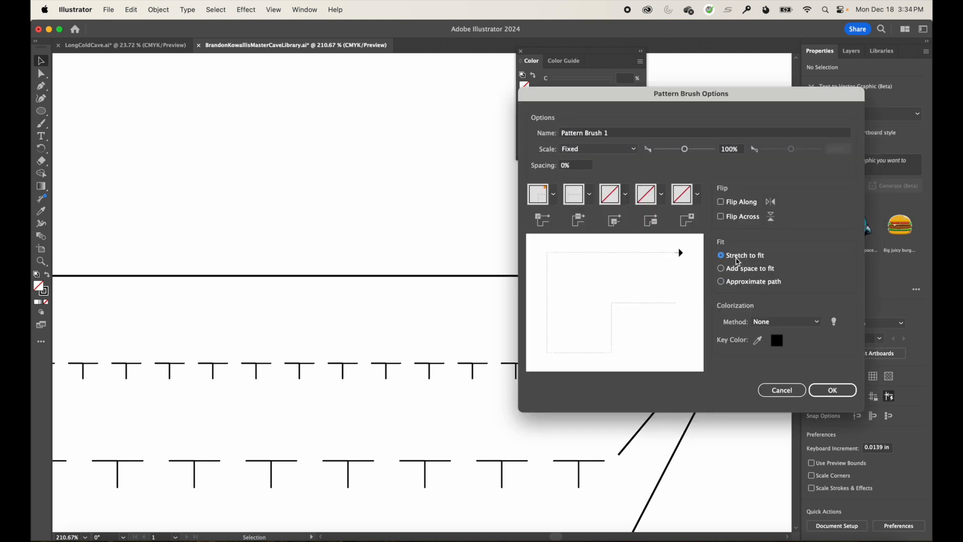
click(738, 284)
click(790, 325)
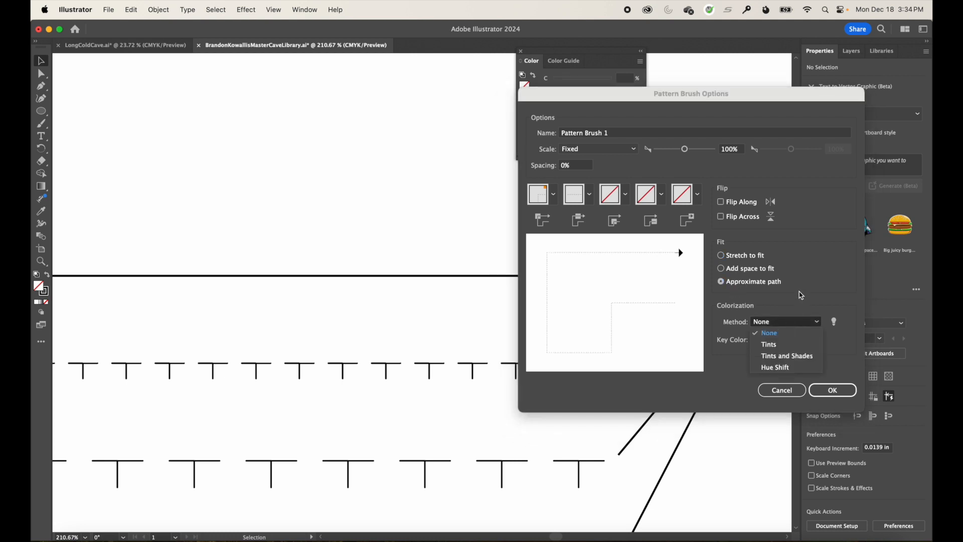
click(801, 296)
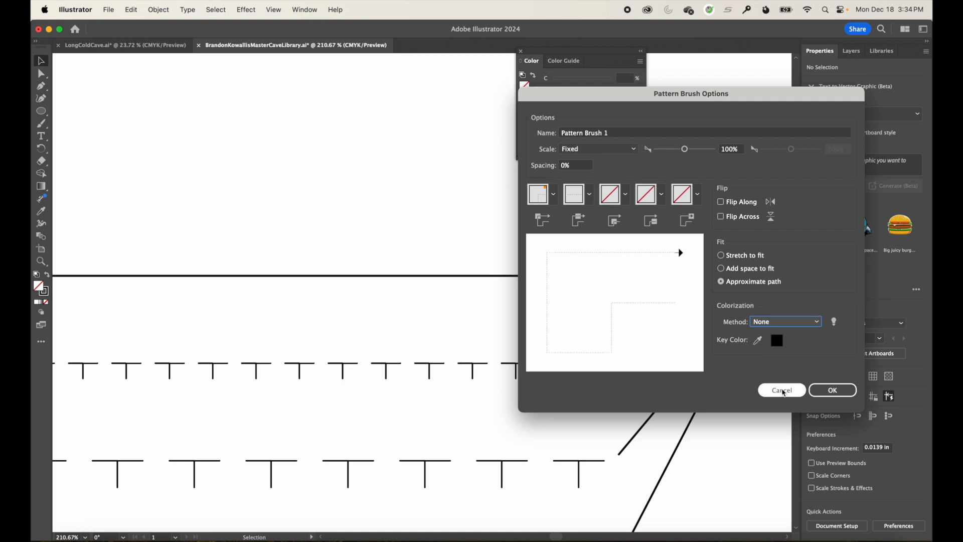
click(783, 392)
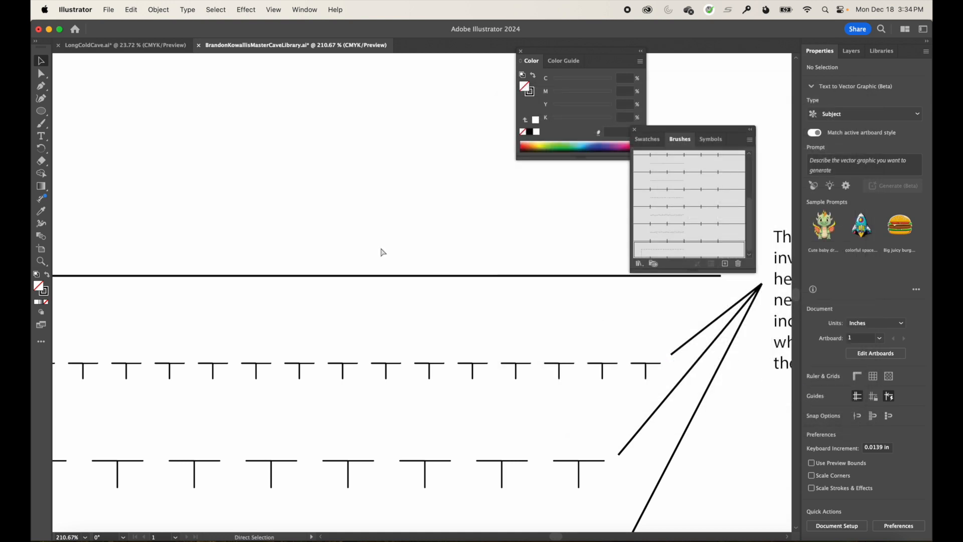
- Show the rulers and place a horizontal guide at about 22.03 in across the upper Bedrock line
key(super+0)
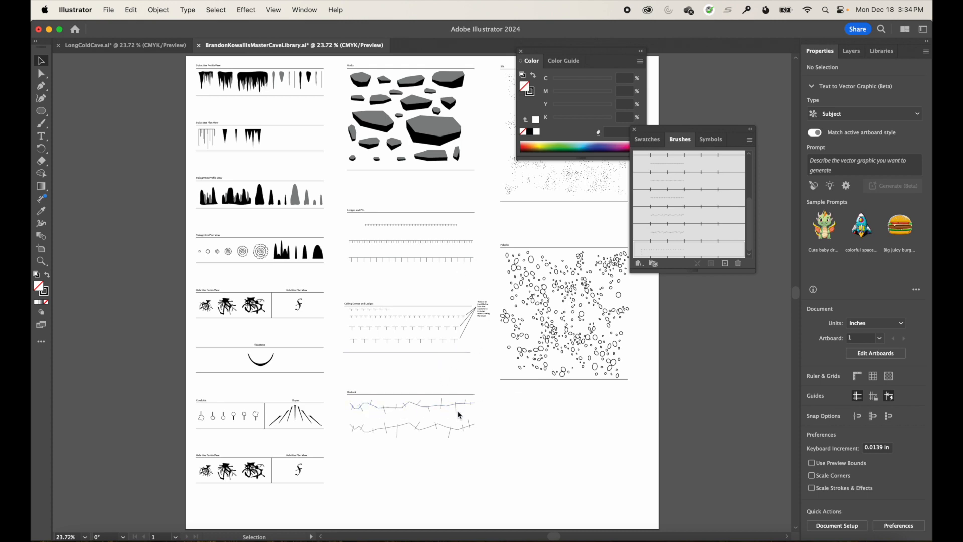
drag(363, 381, 531, 479)
drag(409, 439, 385, 355)
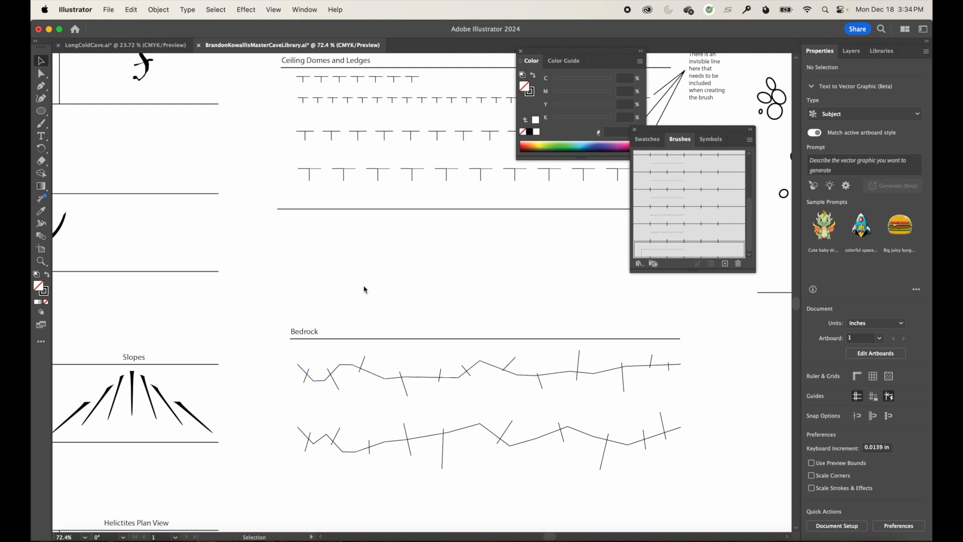
key(super+r)
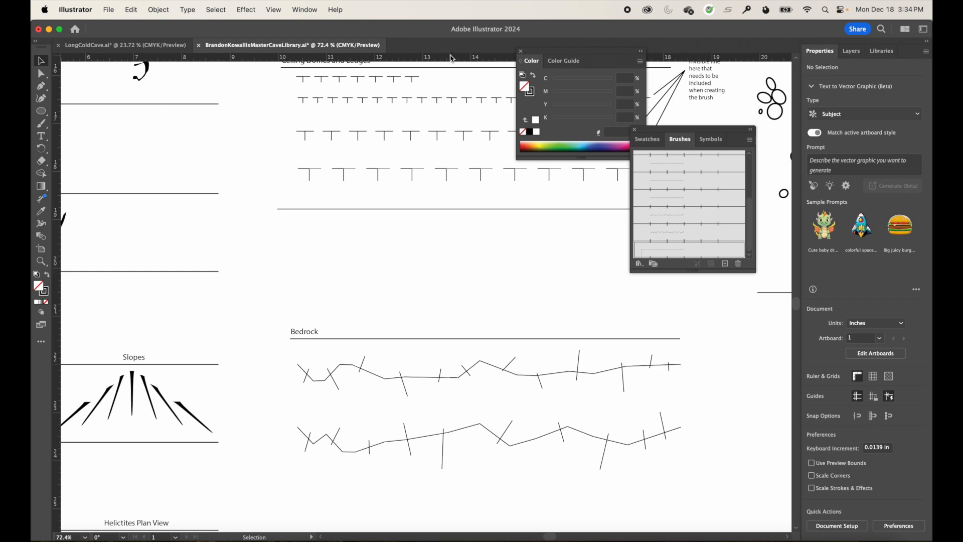
drag(451, 59, 477, 399)
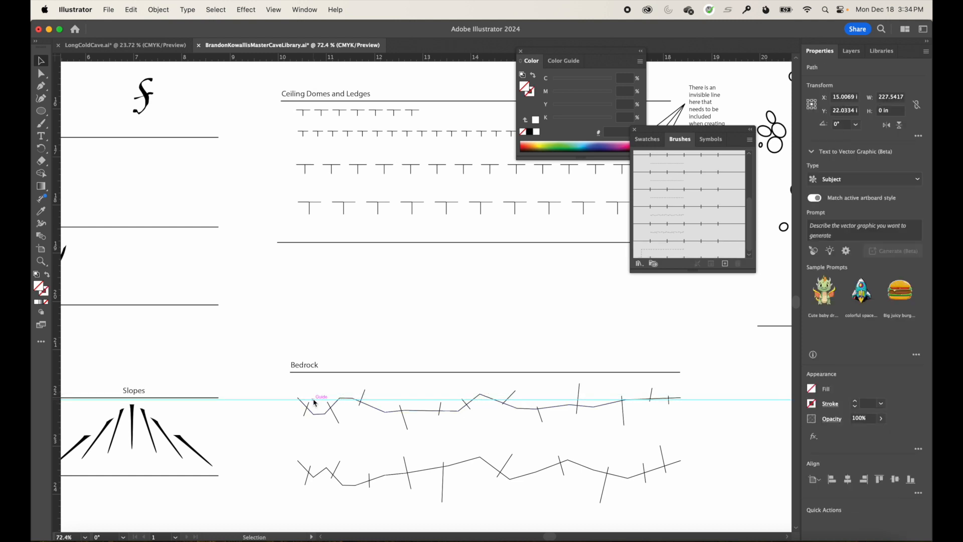
- Move the guide to about 21.99 in to align it with the end points of the upper Bedrock line, and deselect it
key(super+equal)
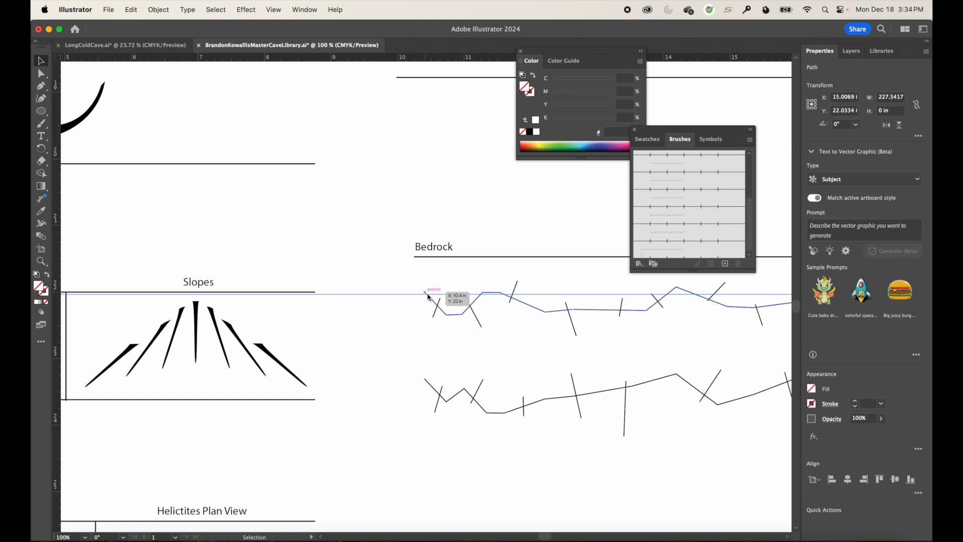
scroll(436, 300, right, 15)
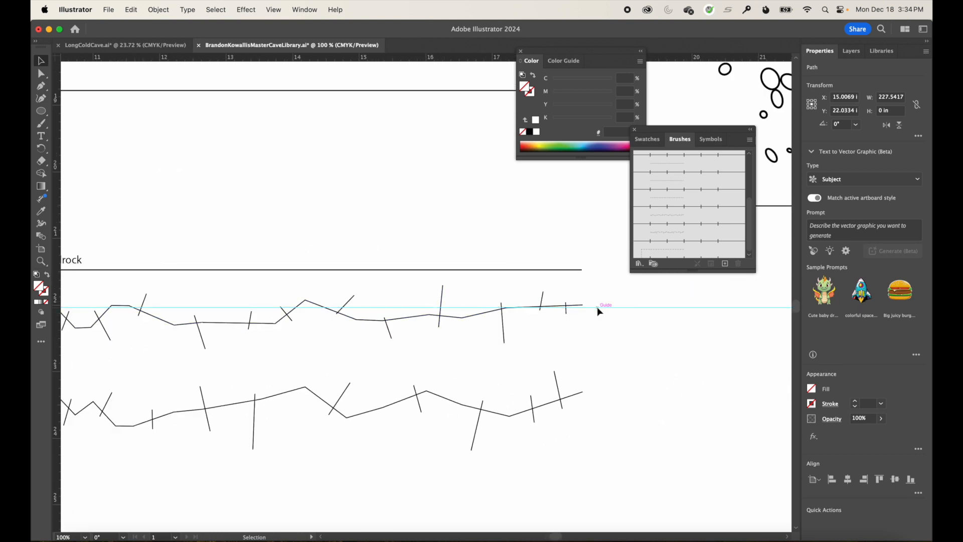
drag(598, 308, 596, 307)
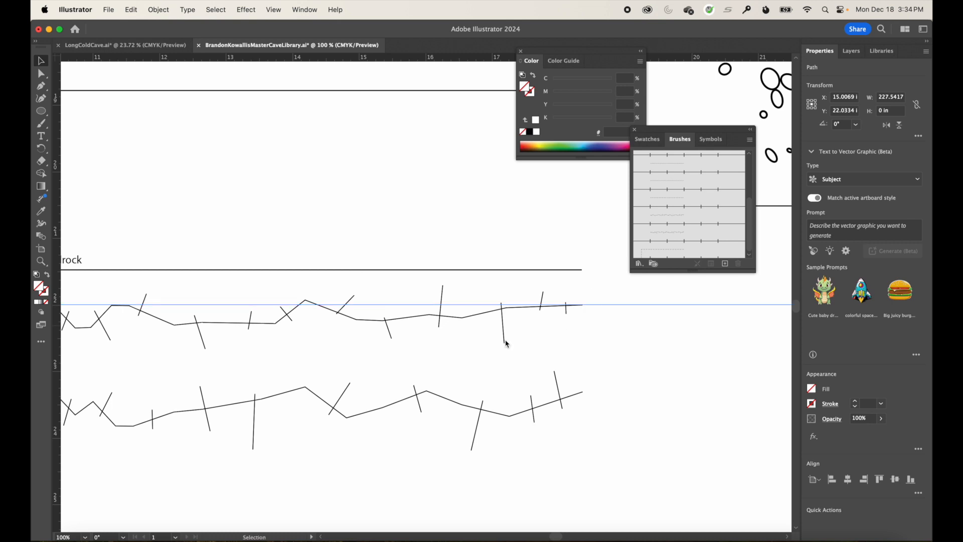
scroll(464, 348, left, 5)
scroll(464, 348, up, 1)
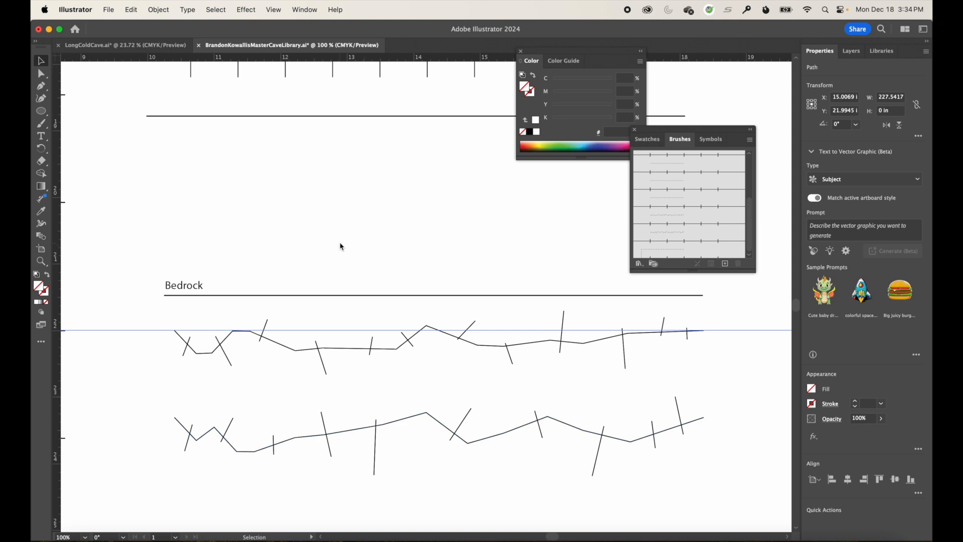
key(super+0)
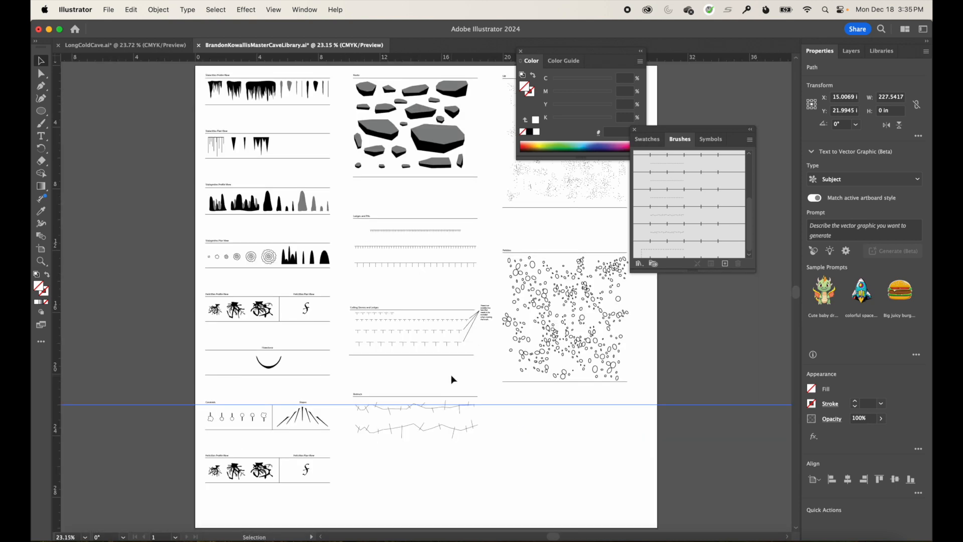
click(453, 380)
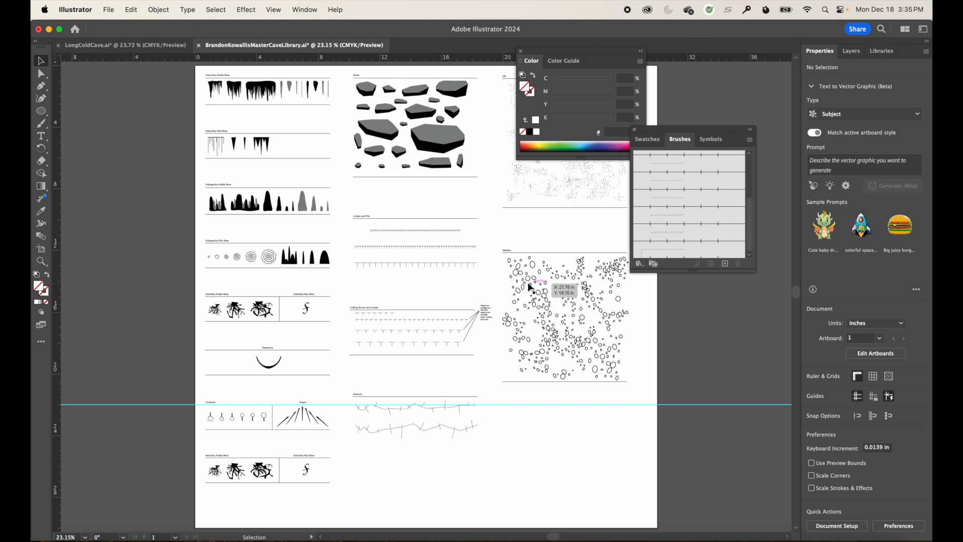
- Select the whole Silt dot group to inspect its extent, deselect it, and view the Silt area more closely
scroll(555, 239, up, 3)
scroll(554, 238, right, 3)
scroll(555, 239, up, 3)
scroll(555, 239, right, 3)
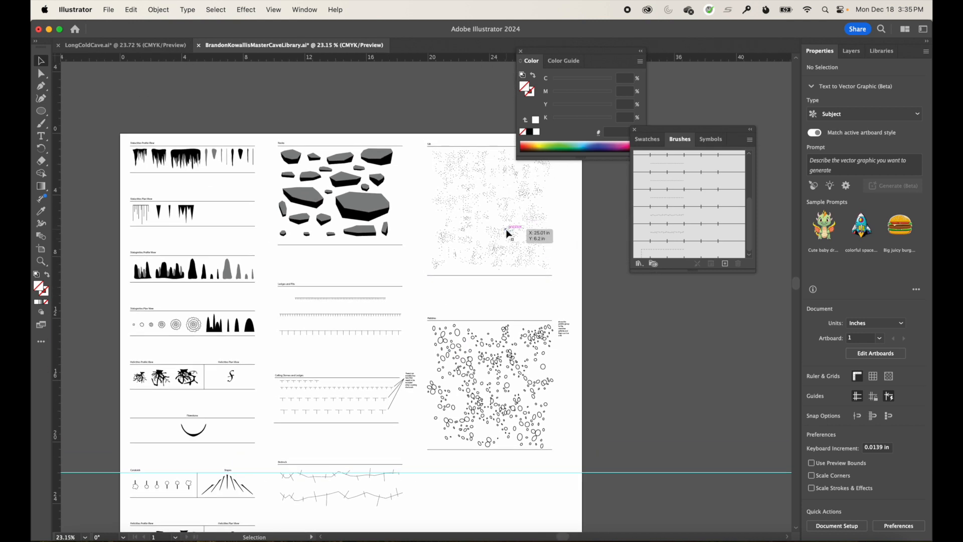
click(506, 231)
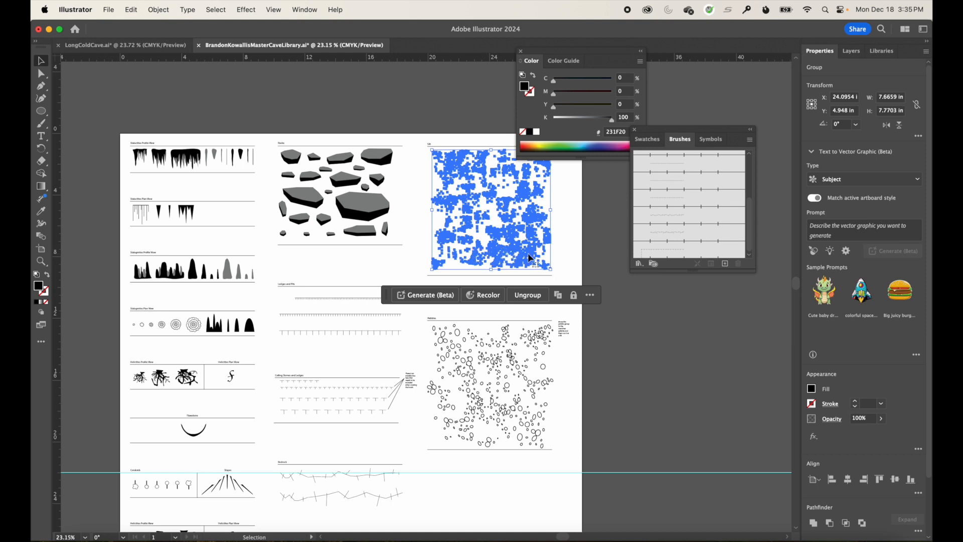
click(561, 261)
scroll(482, 226, up, 5)
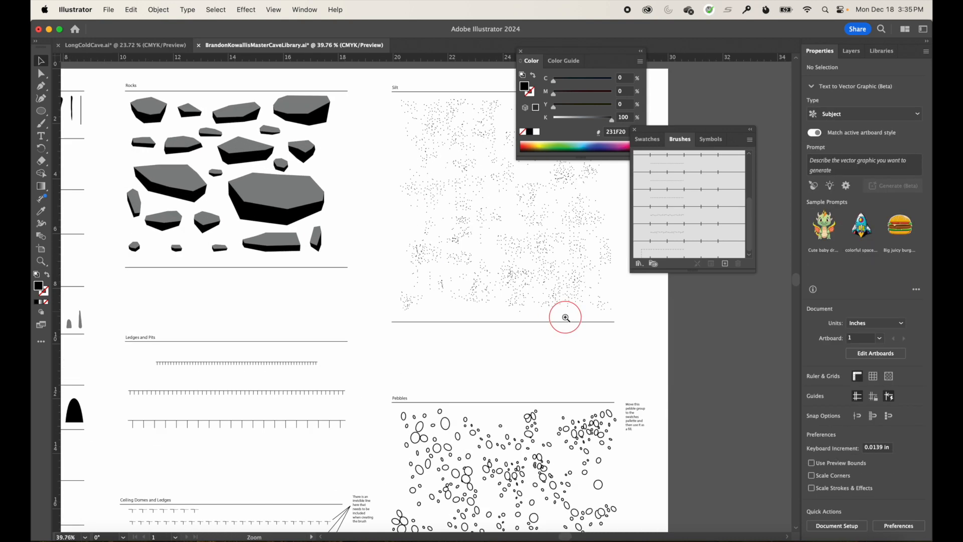
- Draw several small black-filled ellipses of varying sizes and proportions in the empty area between the Silt and Pebbles sections
scroll(483, 414, down, 5)
scroll(483, 415, right, 1)
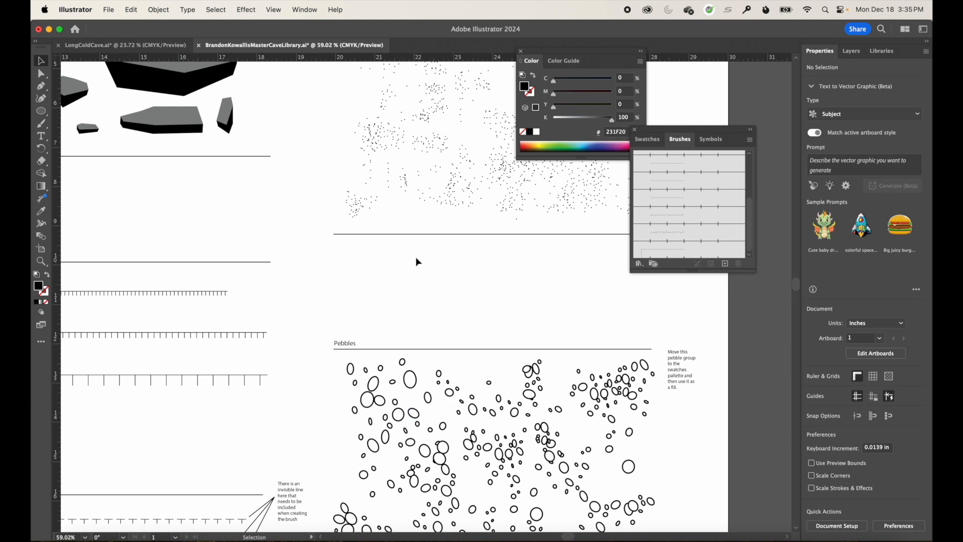
scroll(415, 258, up, 5)
scroll(414, 259, right, 2)
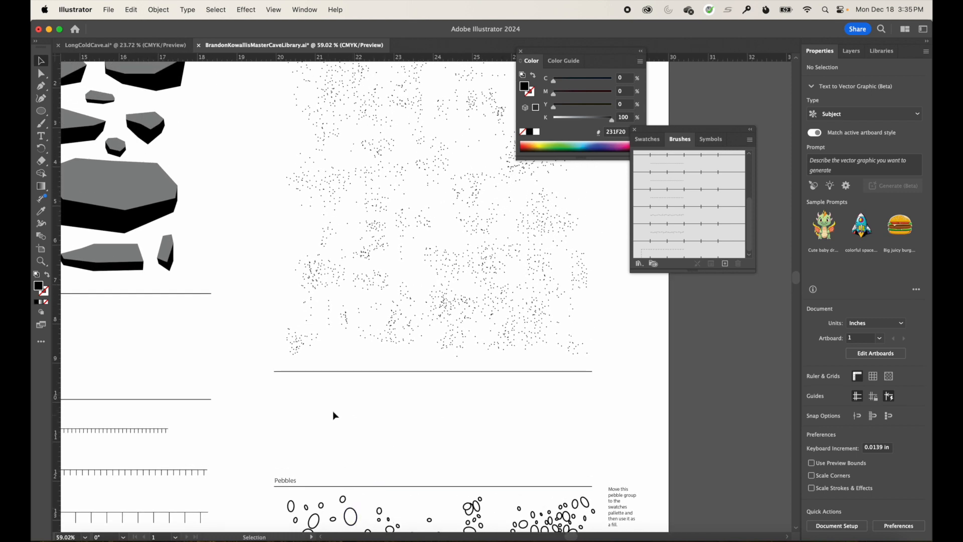
click(41, 111)
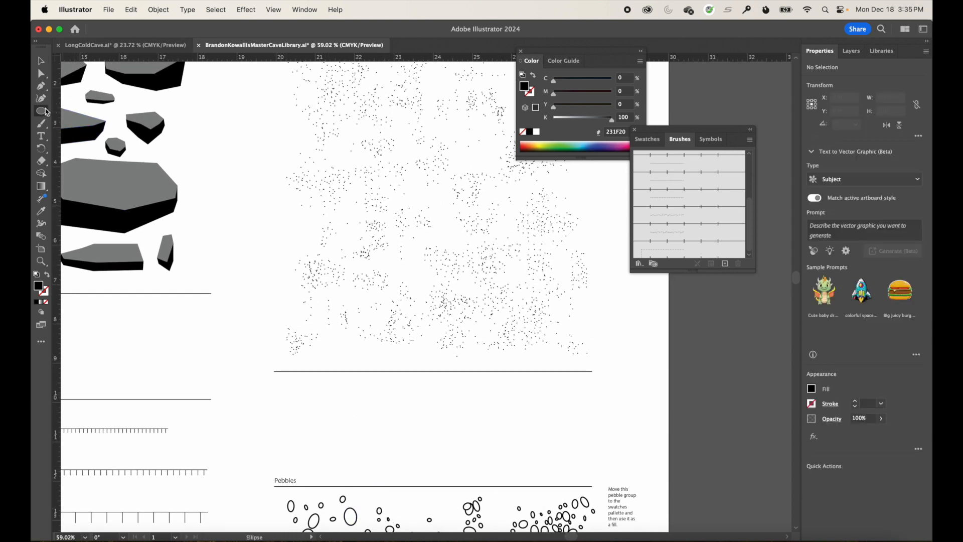
mouse_move(311, 408)
mouse_down()
mouse_move(280, 381)
mouse_move(295, 397)
mouse_up()
drag(355, 417, 362, 425)
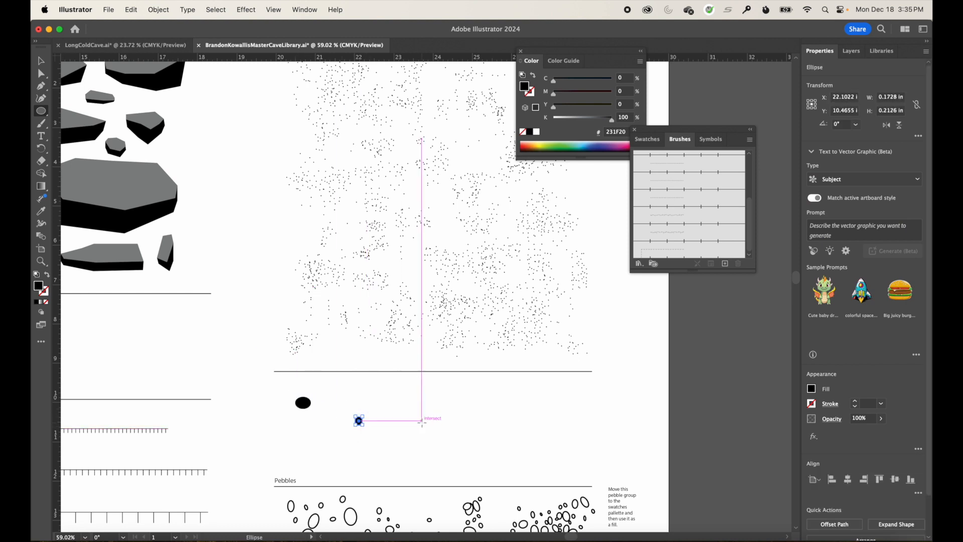
drag(420, 421, 429, 430)
mouse_move(398, 386)
mouse_down()
mouse_move(420, 415)
mouse_move(352, 415)
mouse_up()
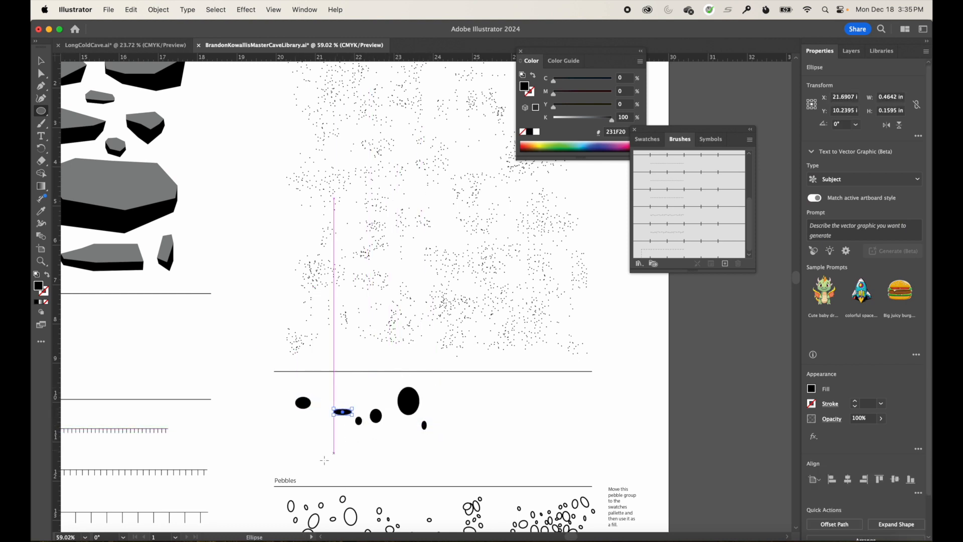
drag(324, 459, 344, 465)
drag(394, 445, 401, 465)
- Undo all the sample ellipses drawn below the Silt section
key(super+z)
key(super+z)
key(super+z)
key(super+z)
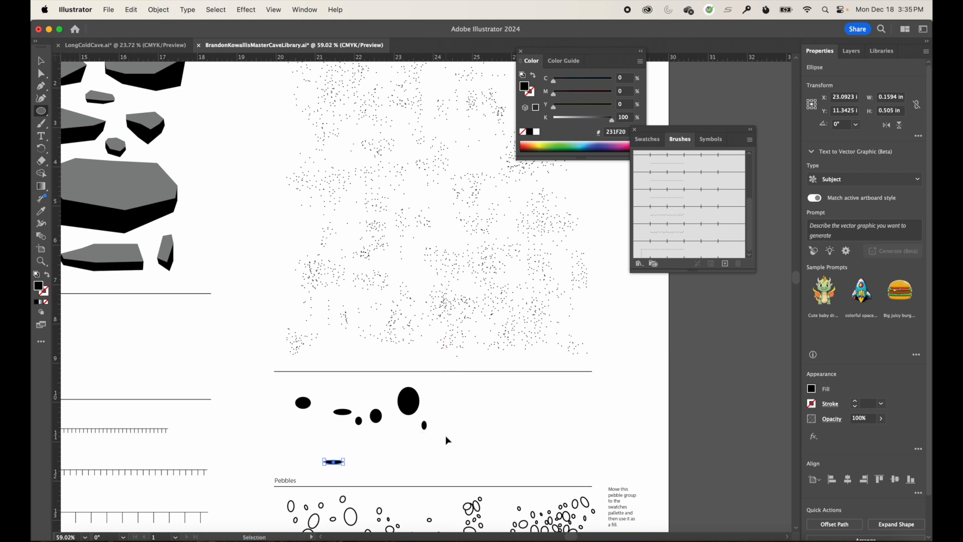
key(super+z)
key(super+z)
key(super+z)
key(super+z)
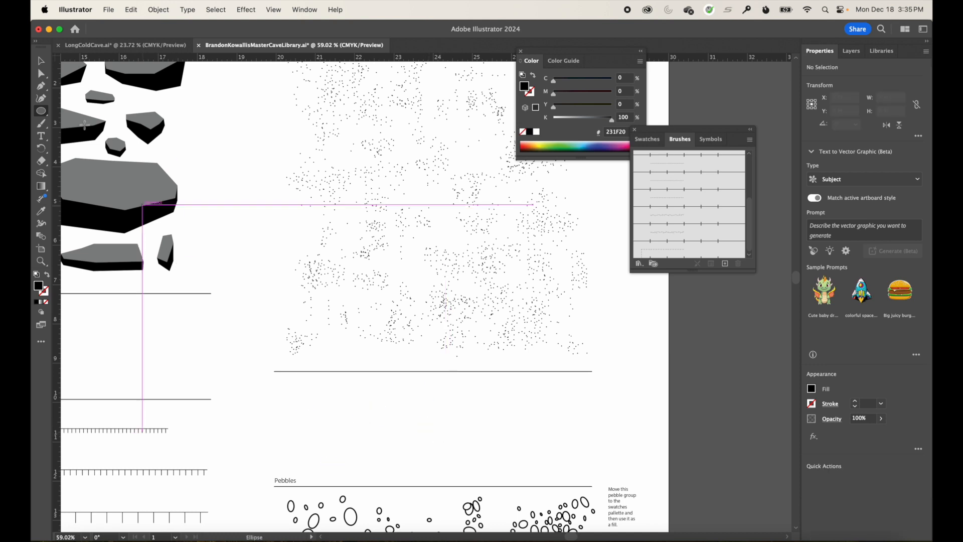
- Select the Silt dots to check that they form one group, deselect them, and examine a dense dot cluster at high magnification
click(42, 63)
click(325, 183)
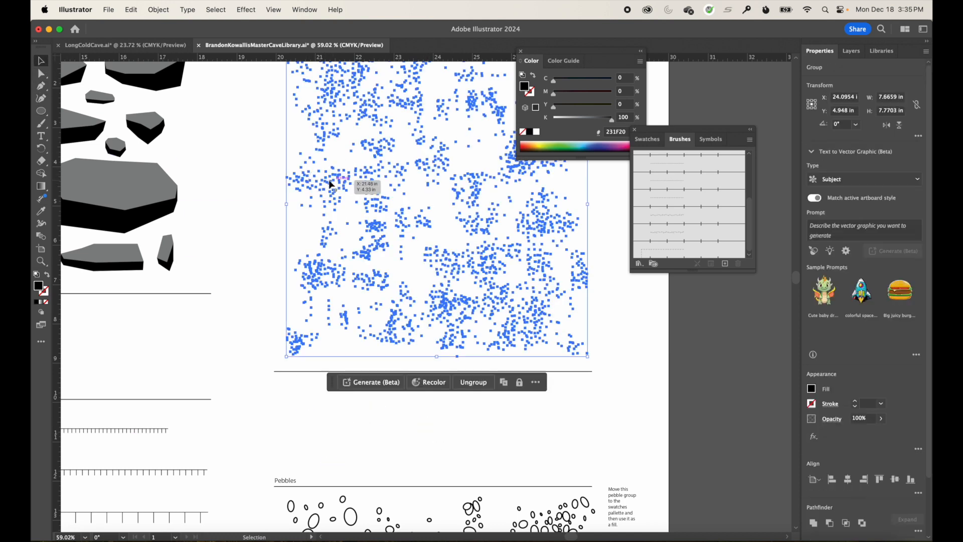
scroll(350, 256, up, 4)
scroll(350, 255, right, 5)
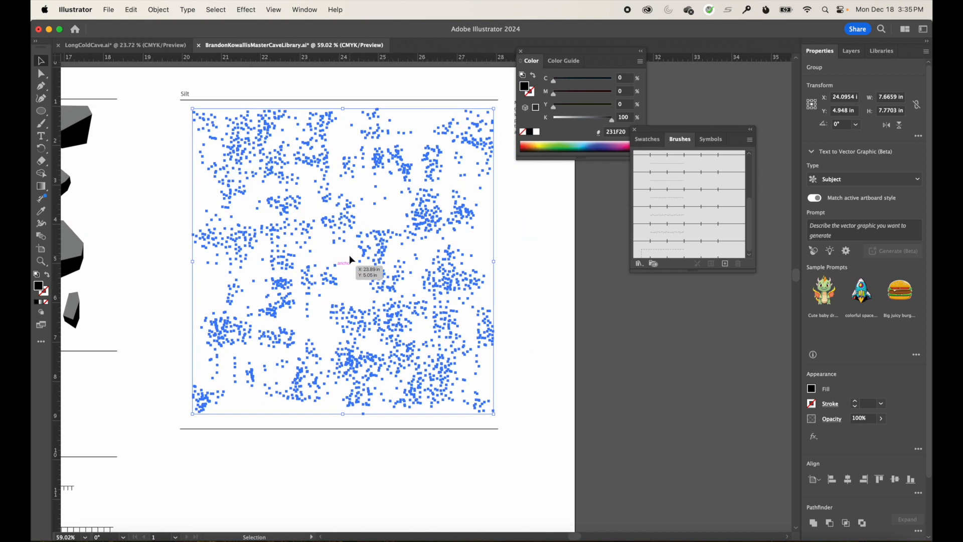
click(474, 237)
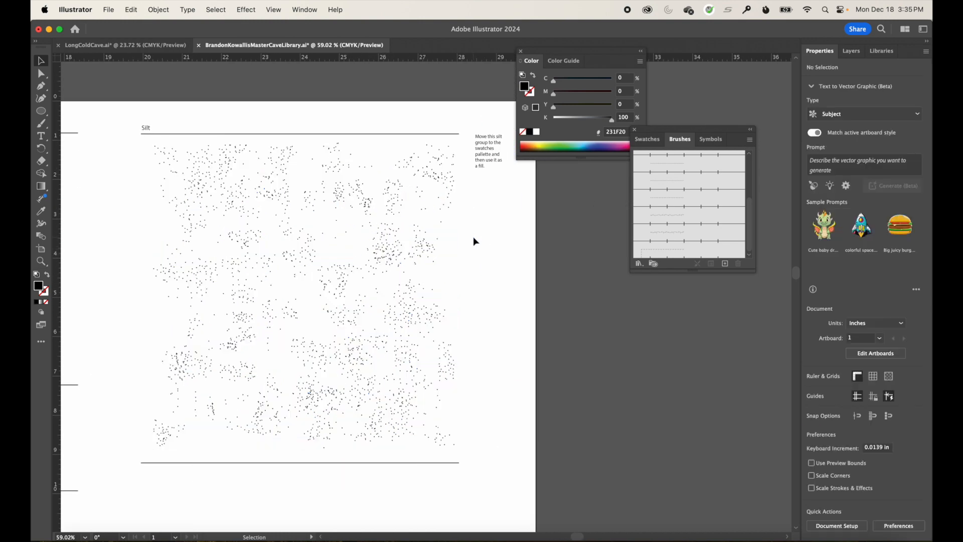
drag(367, 228, 550, 388)
drag(401, 259, 485, 318)
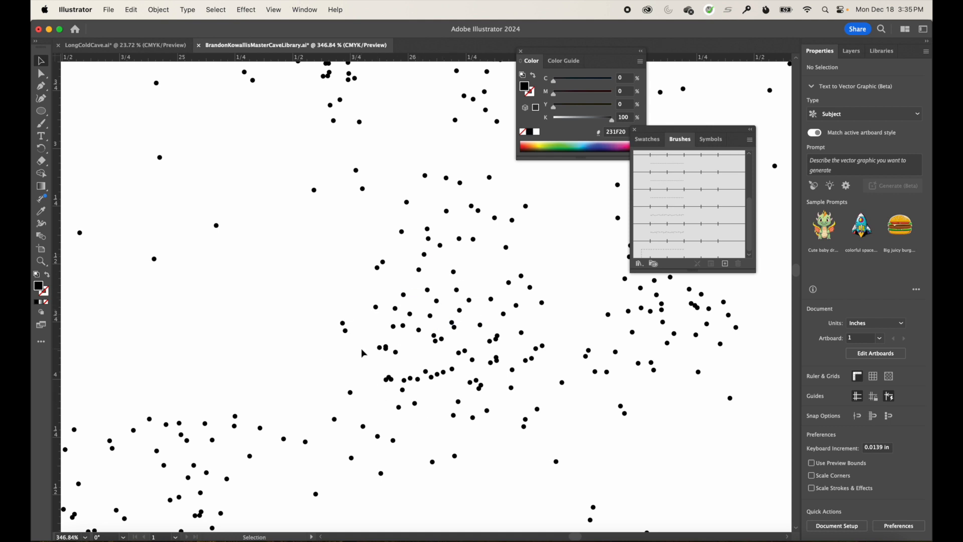
key(super+minus)
key(super+minus)
key(super+minus)
key(super+minus)
key(super+minus)
key(super+minus)
key(v)
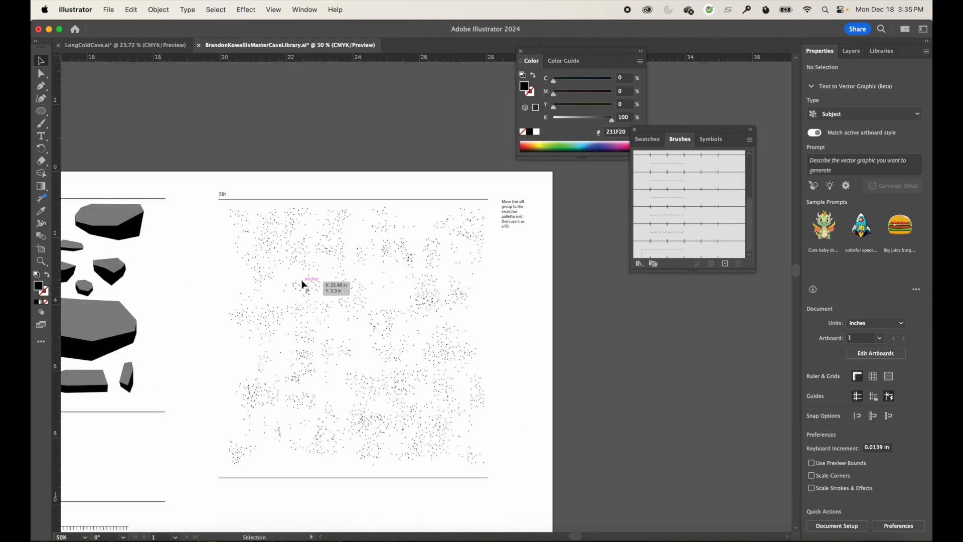
- Select the entire Silt dot group and create a scatter brush from it with the default options
click(337, 275)
drag(217, 202, 493, 471)
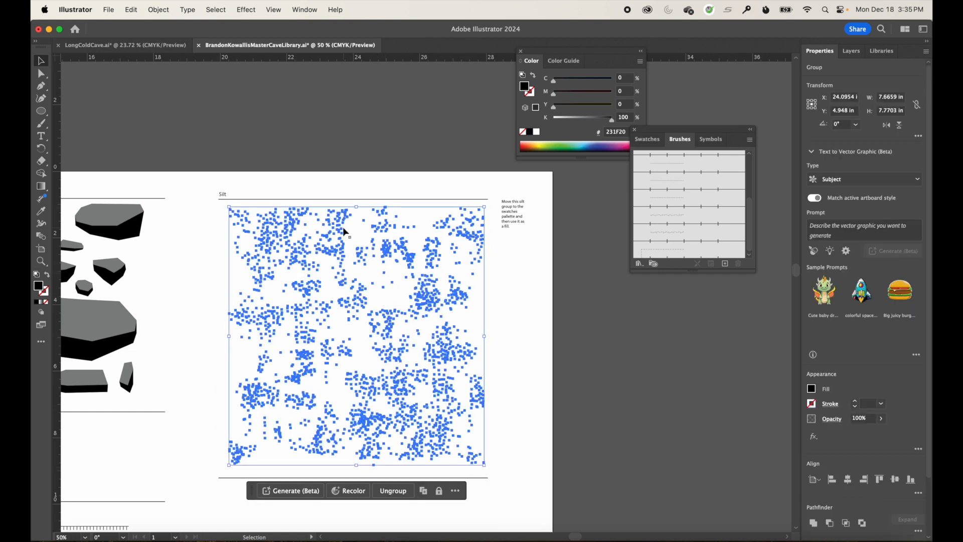
click(156, 9)
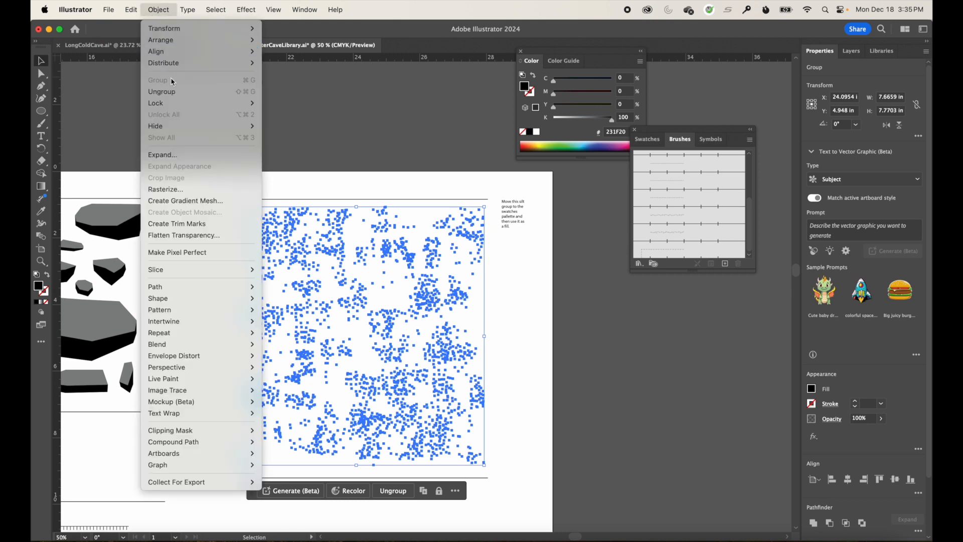
click(538, 322)
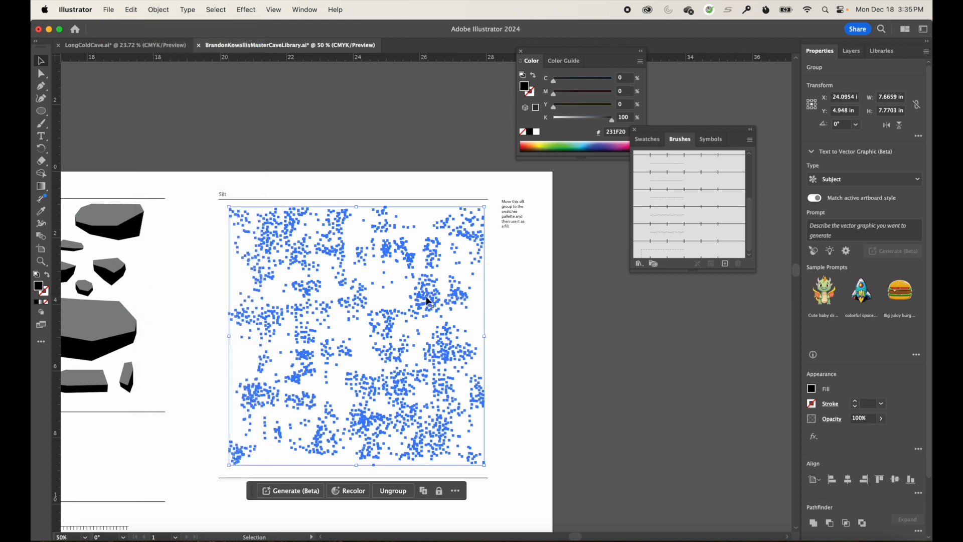
drag(427, 299, 674, 217)
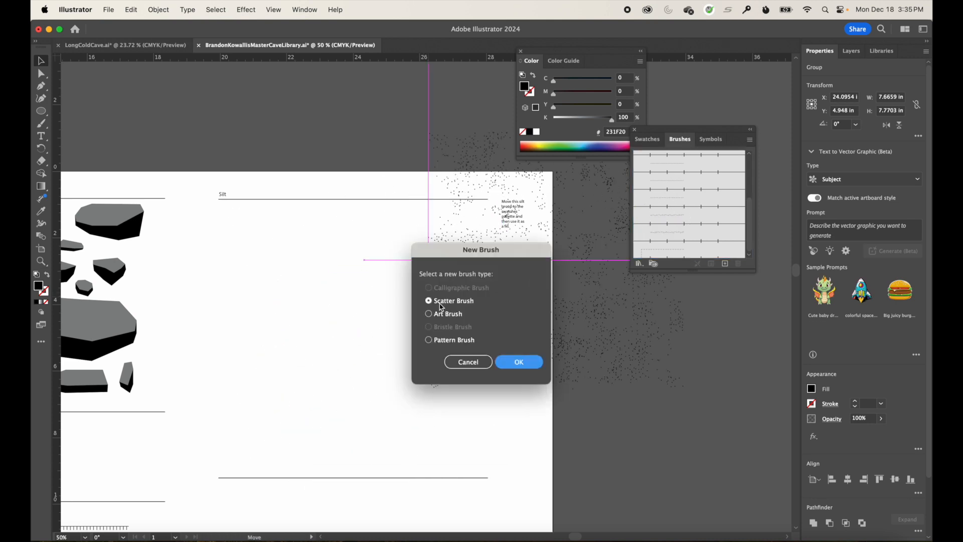
click(519, 362)
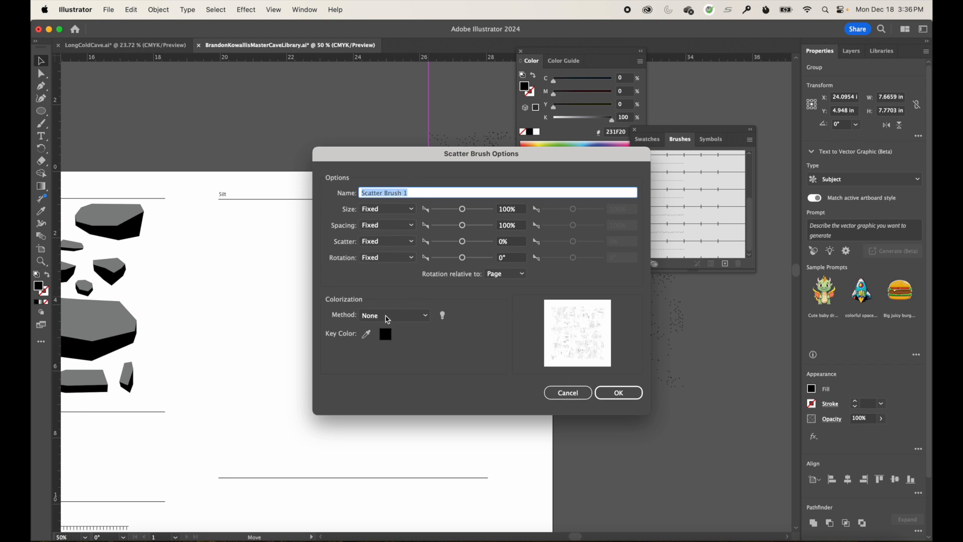
click(618, 394)
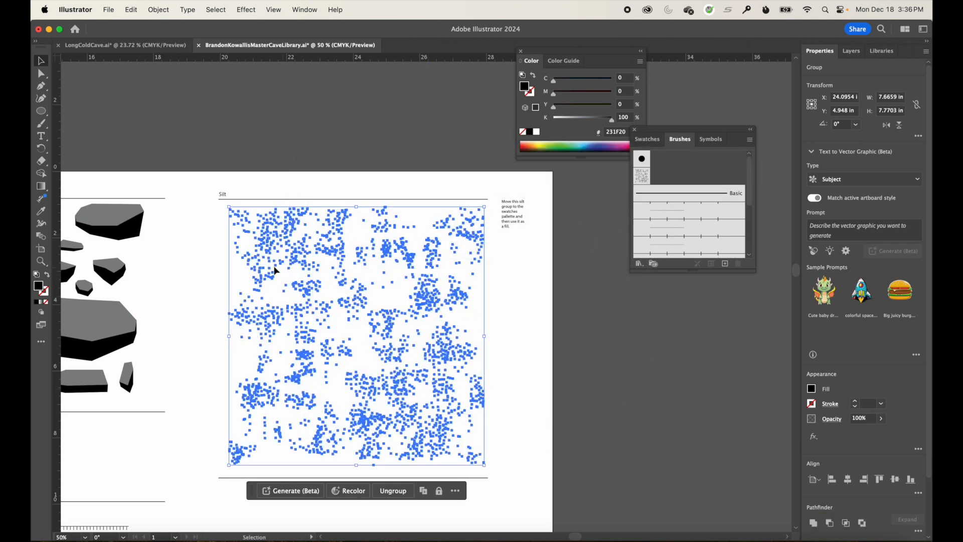
- Paint a short stroke below the Silt section and long looping strokes across the page with the full-group silt scatter brush
click(41, 123)
key(super+shift+a)
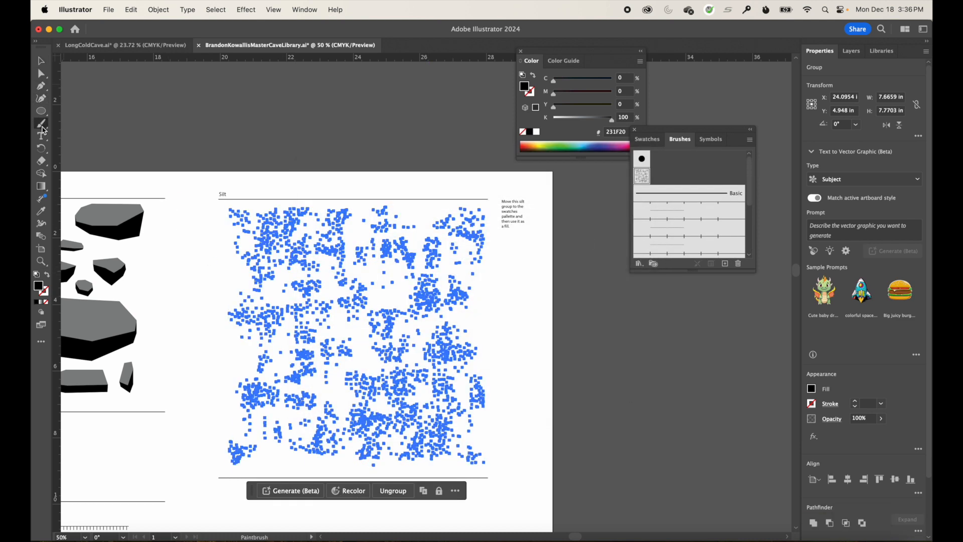
scroll(185, 296, down, 5)
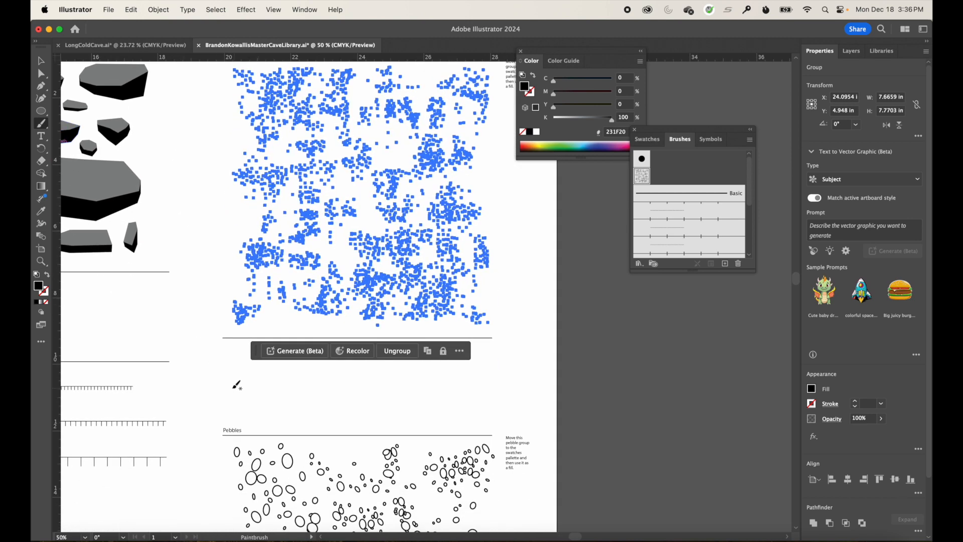
drag(288, 378, 302, 384)
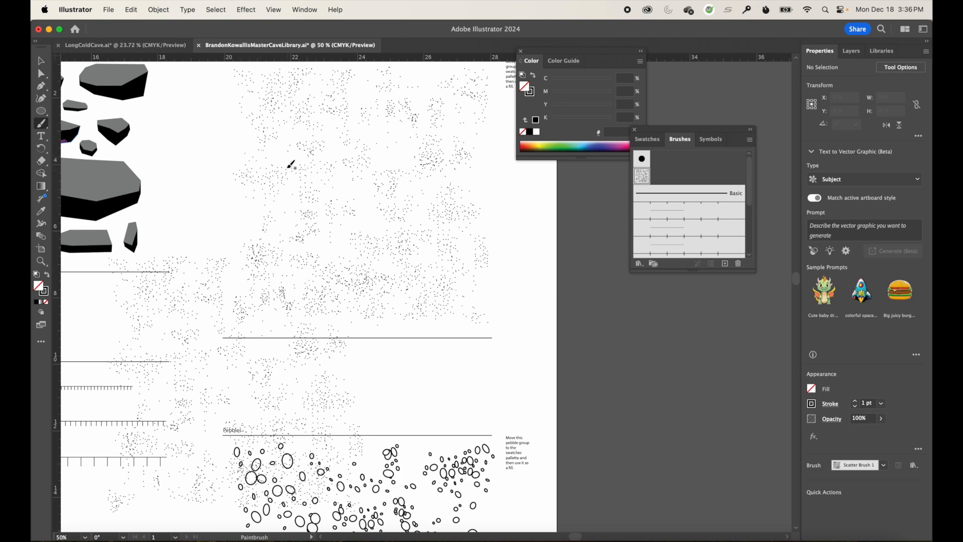
key(super+minus)
key(super+minus)
key(super+minus)
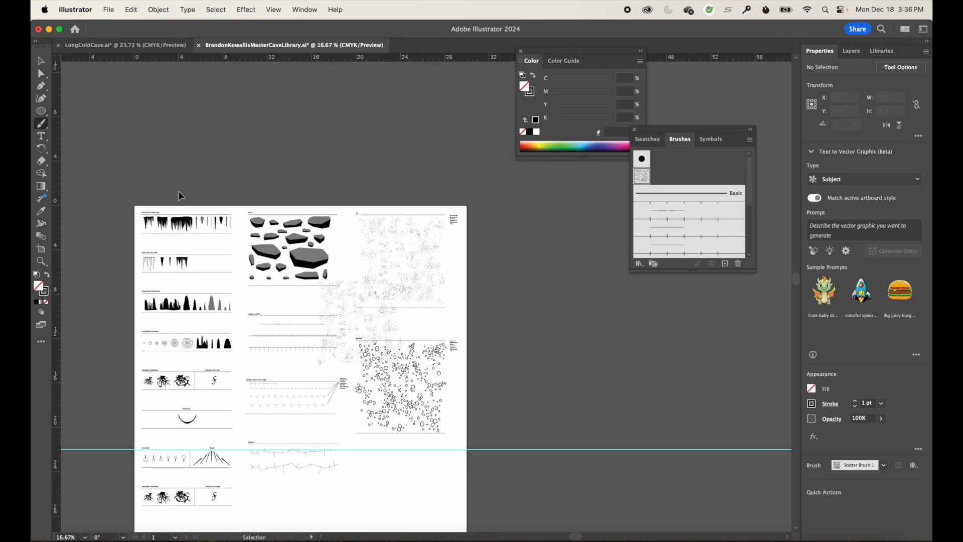
key(super+minus)
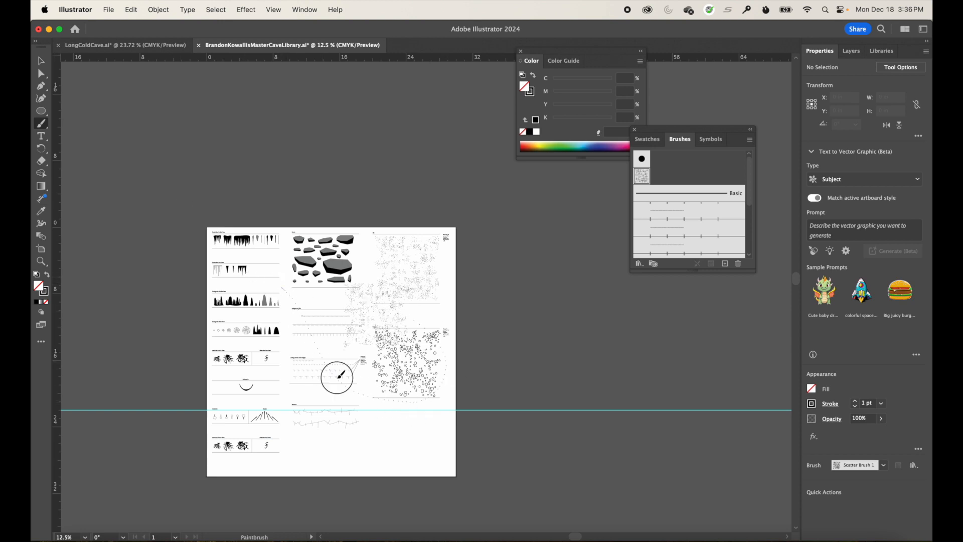
drag(337, 377, 196, 379)
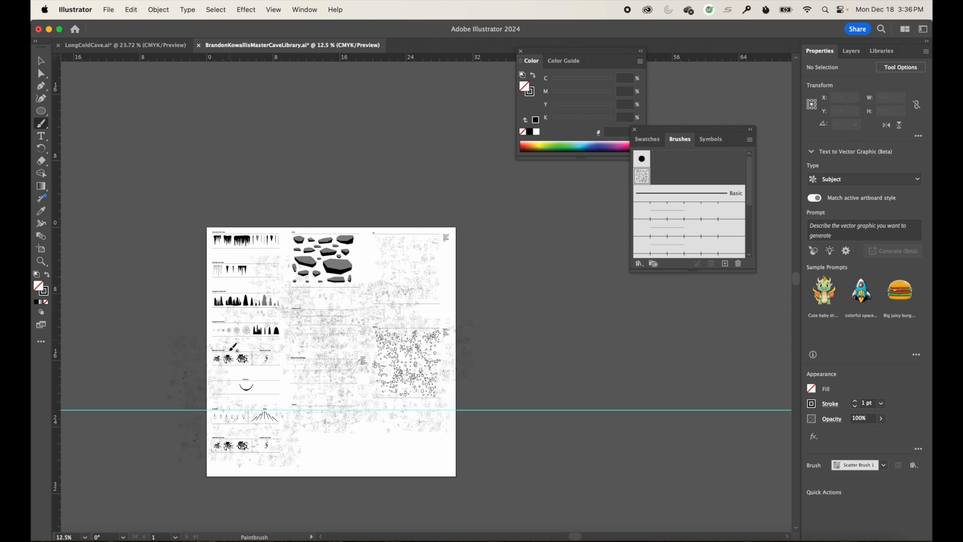
scroll(327, 447, up, 3)
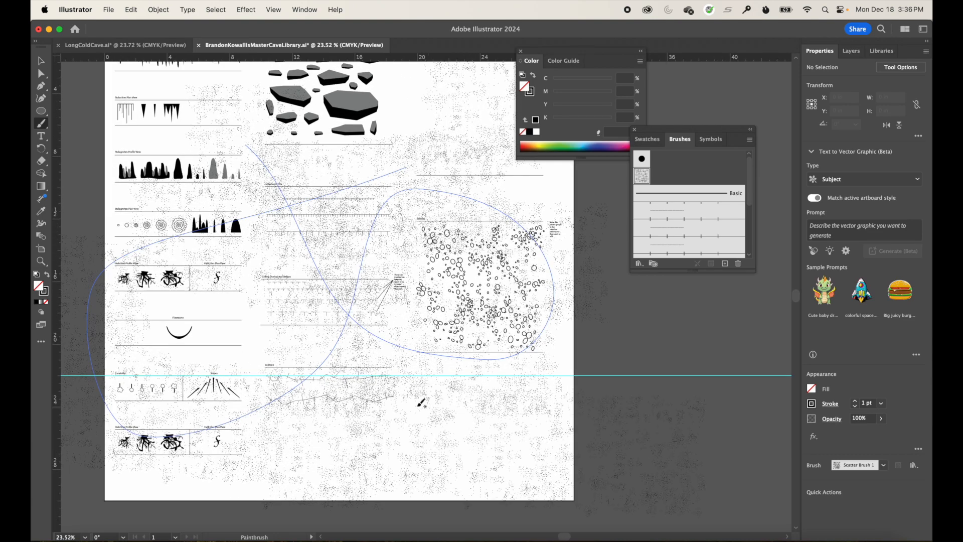
drag(427, 172, 424, 178)
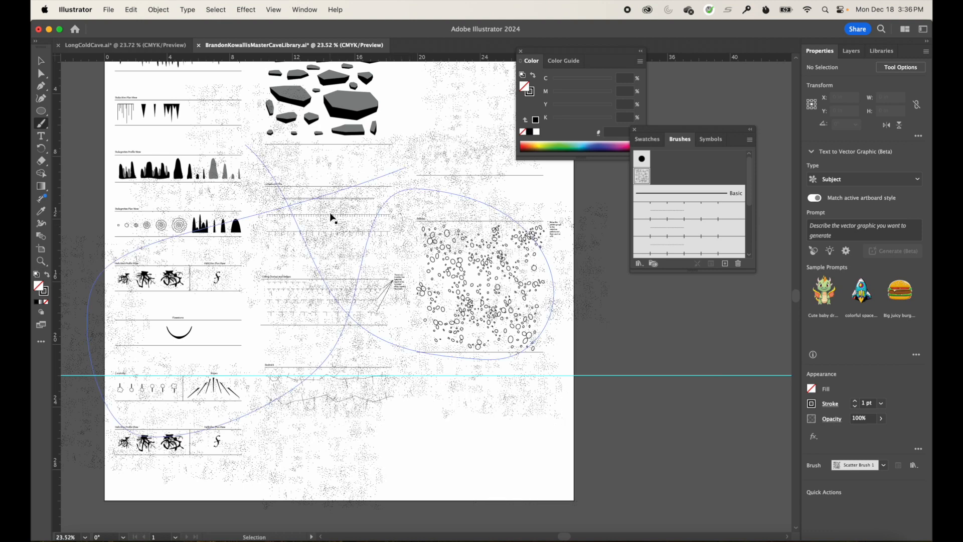
- Undo the silt brush strokes and the creation of the scatter brush, and deselect the Silt group
key(super+z)
key(super+z)
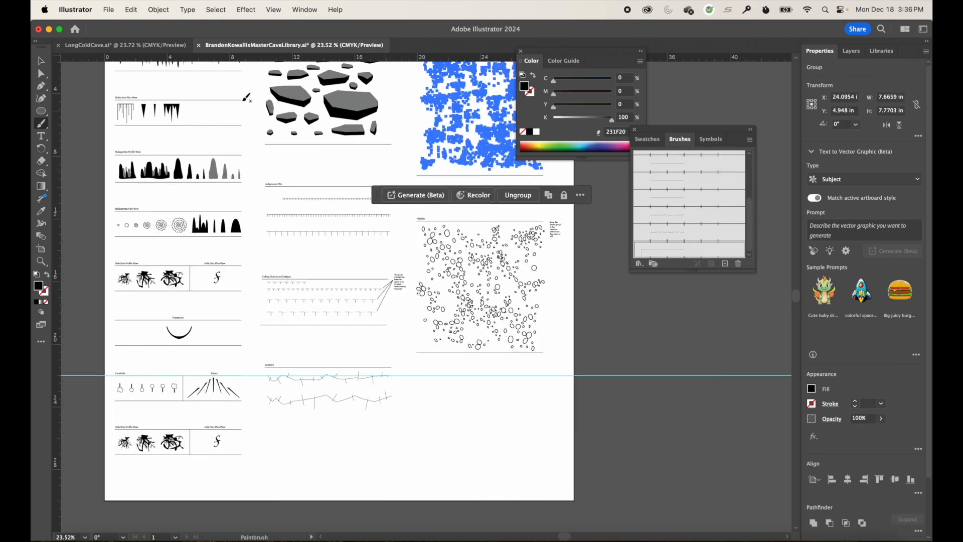
click(40, 61)
click(398, 162)
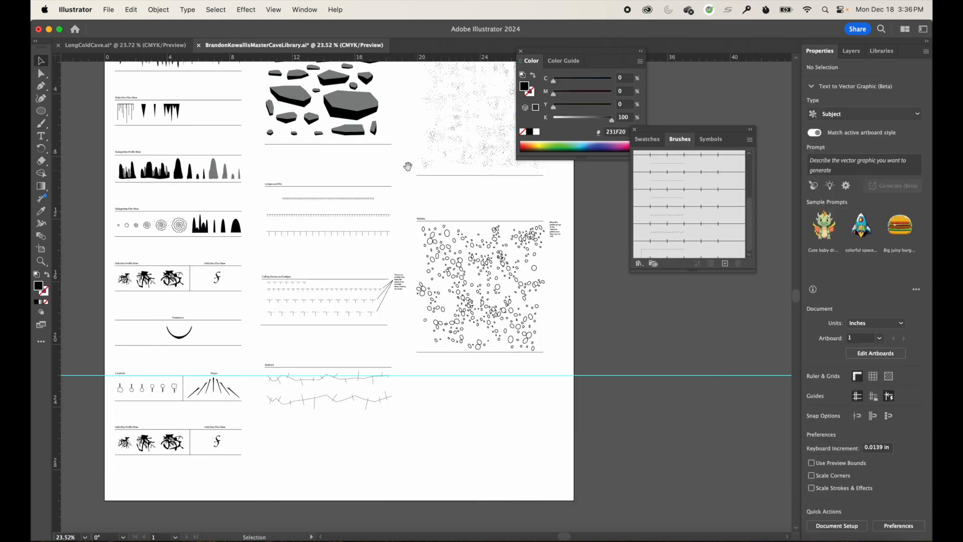
- Ungroup the Silt dots and select only the small cluster in the lower-left corner of the Silt area
scroll(411, 168, up, 3)
click(431, 174)
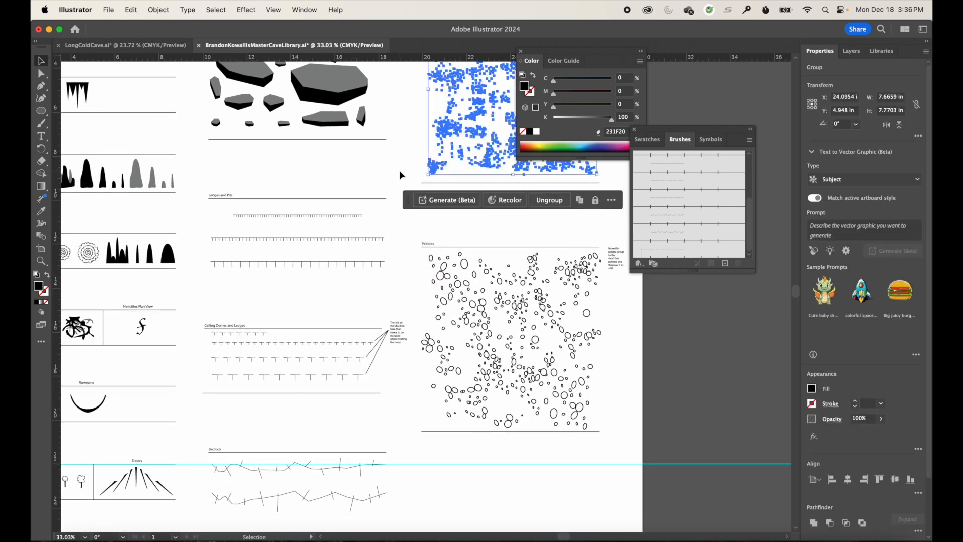
scroll(399, 170, up, 5)
scroll(400, 170, right, 3)
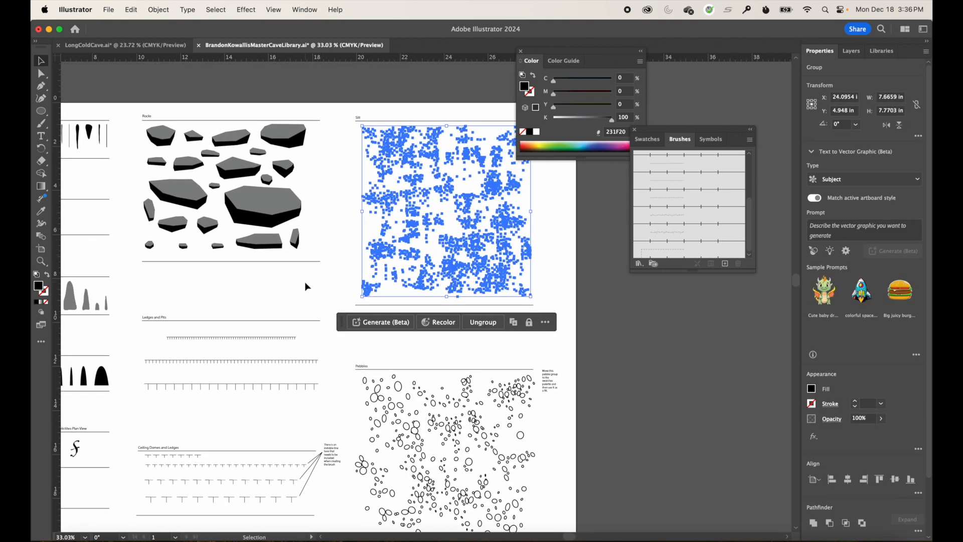
click(339, 281)
click(389, 296)
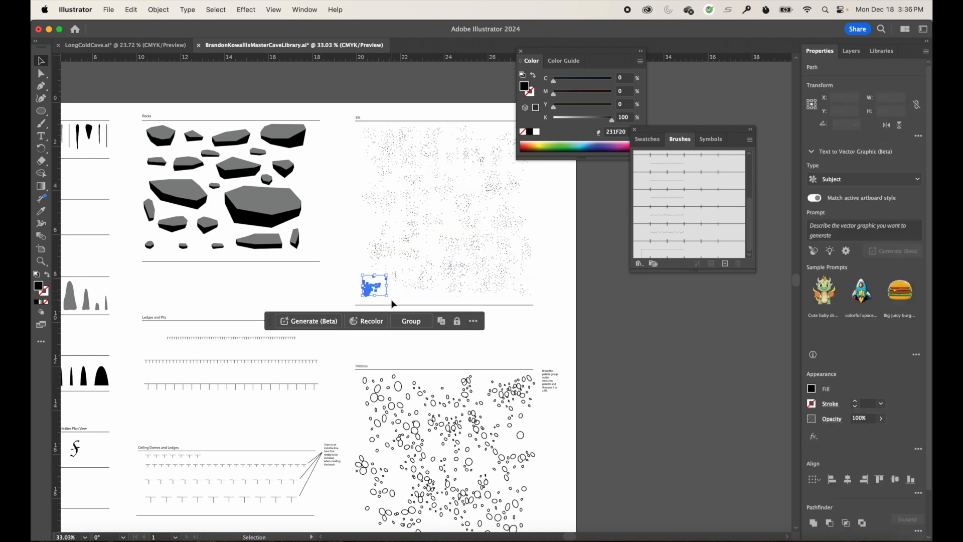
- Create a scatter brush from the selected small silt cluster, keeping the default scatter options
mouse_move(390, 297)
mouse_down()
mouse_move(610, 221)
mouse_move(665, 175)
mouse_up()
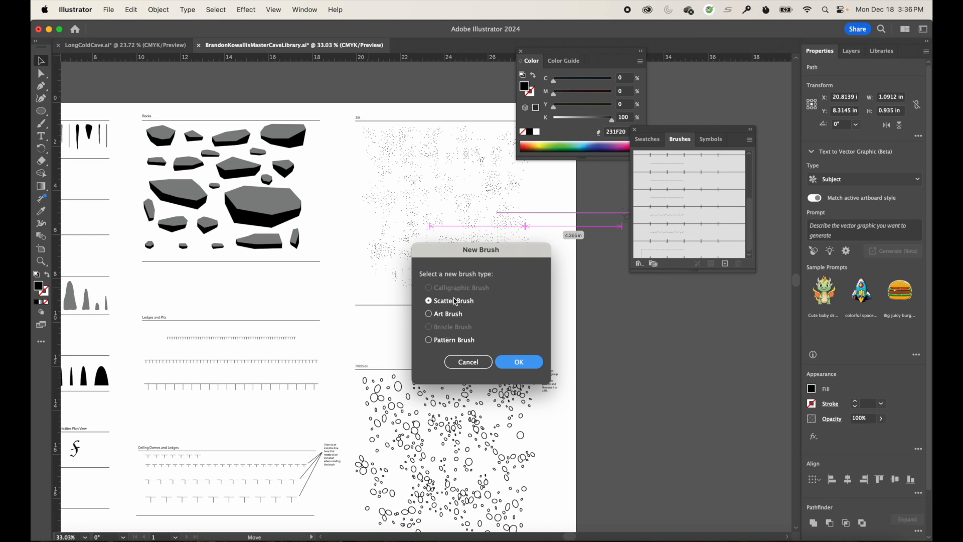
click(518, 362)
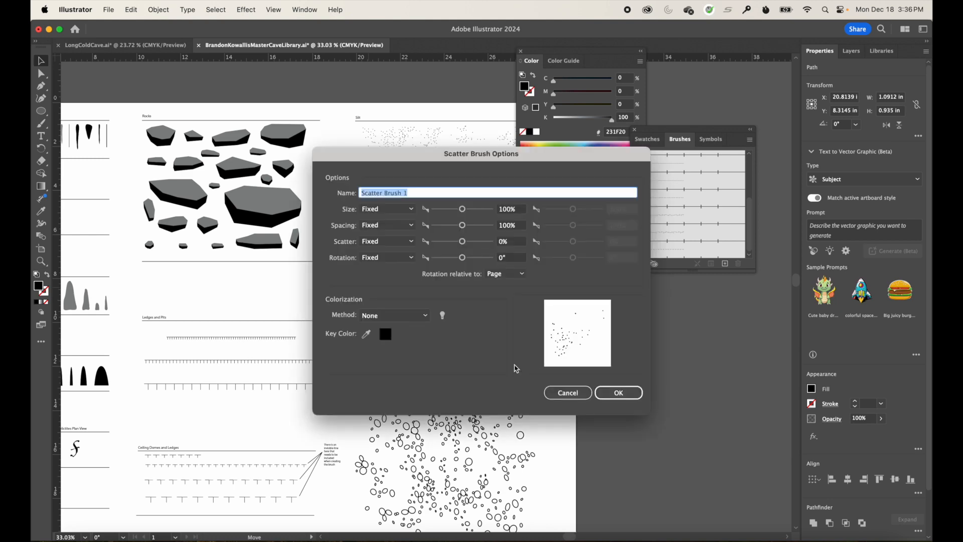
click(619, 392)
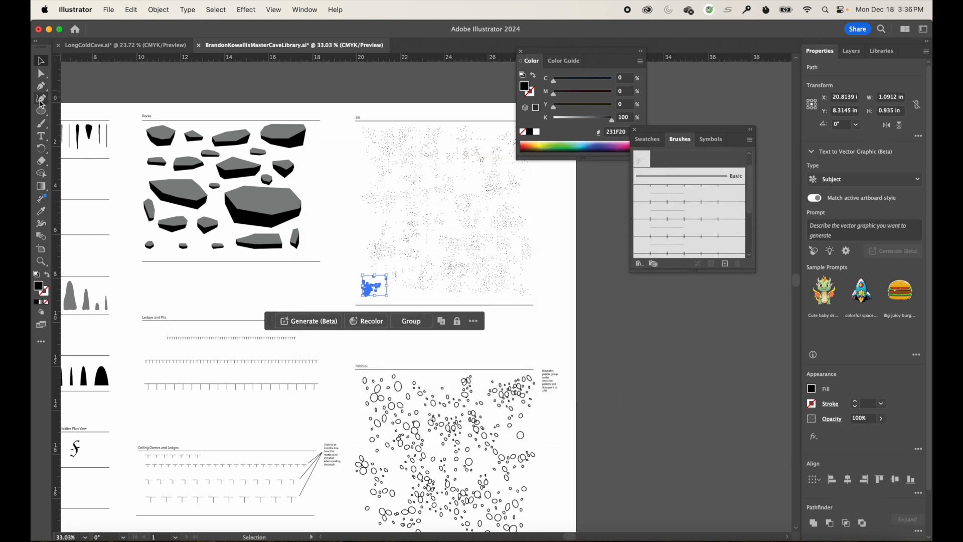
- Paint a short stroke and a longer, denser scribble of silt below the Silt section with the small-cluster scatter brush
click(42, 123)
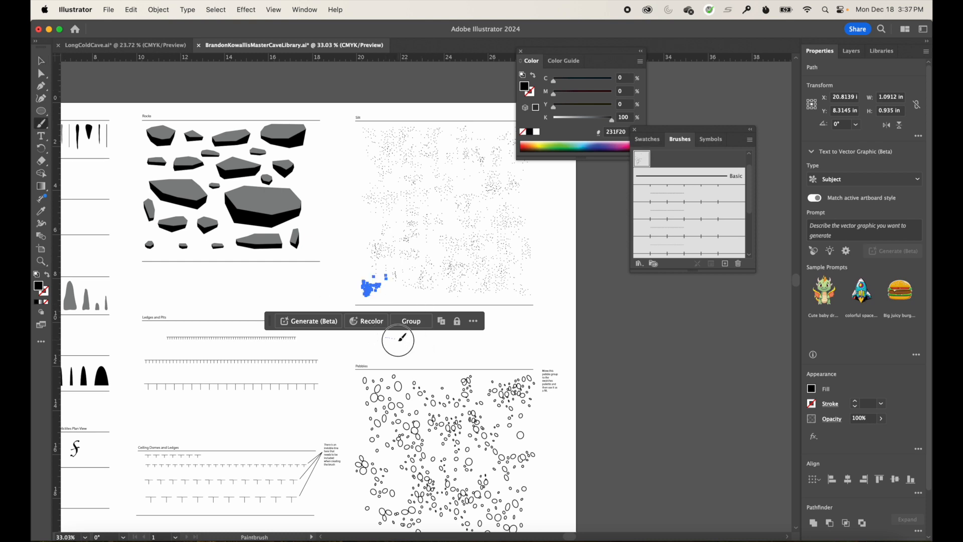
drag(381, 341, 465, 336)
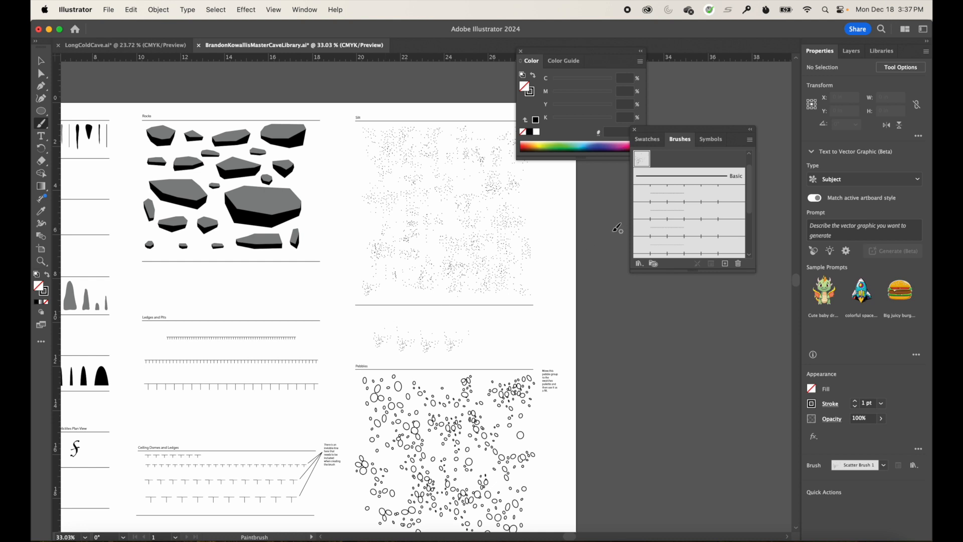
click(749, 140)
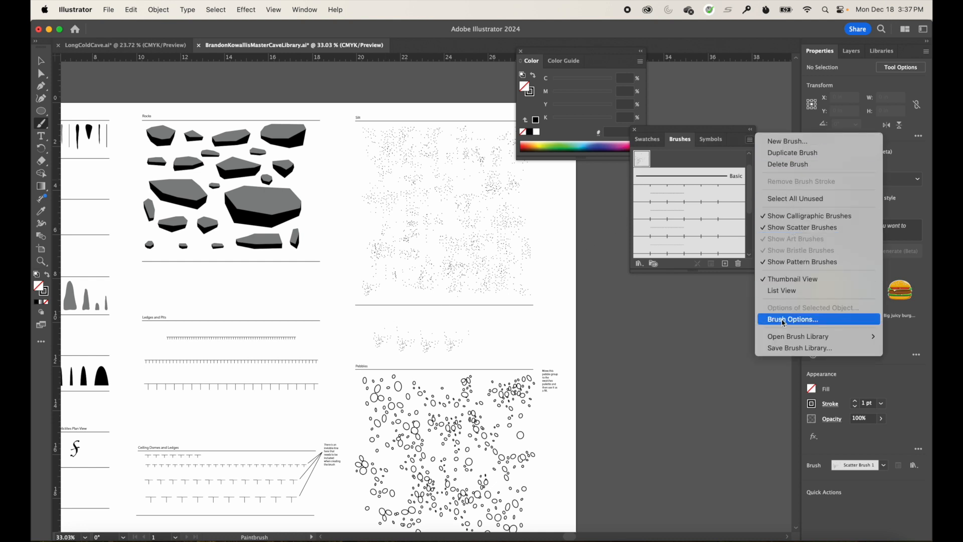
click(450, 342)
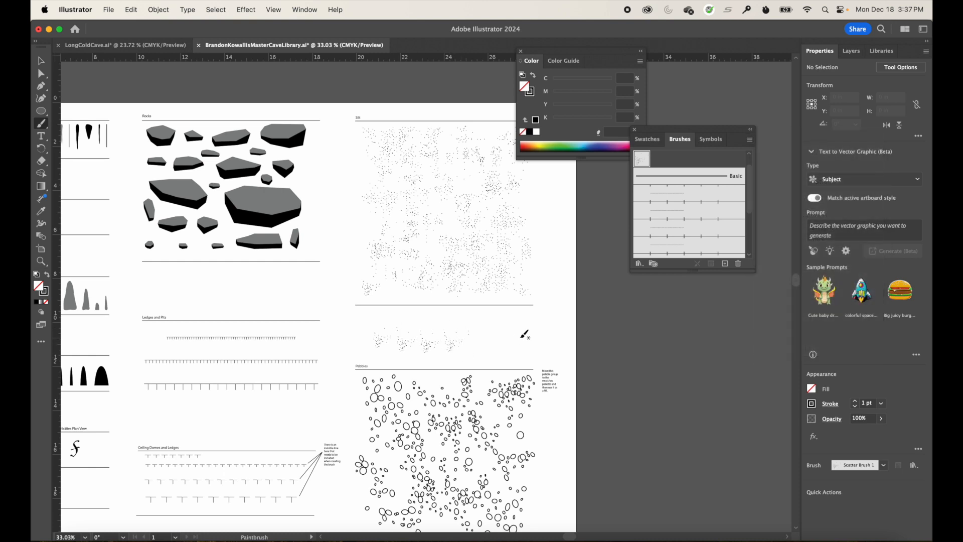
mouse_move(496, 323)
mouse_down()
mouse_move(456, 315)
mouse_move(434, 363)
mouse_move(391, 333)
mouse_move(464, 356)
mouse_move(423, 325)
mouse_move(482, 317)
mouse_up()
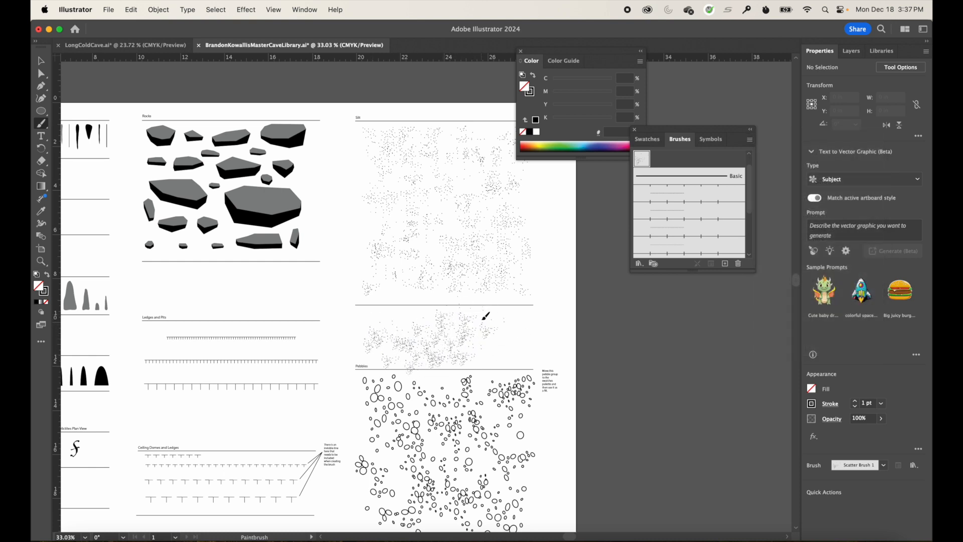
- Edit the silt scatter brush's options with the preview enabled, setting Size and Spacing to Random
click(749, 139)
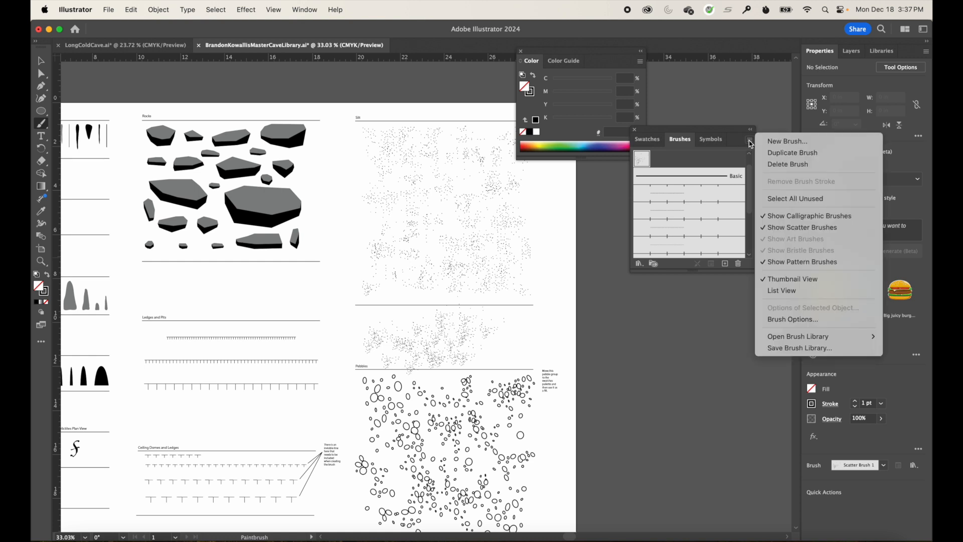
click(788, 322)
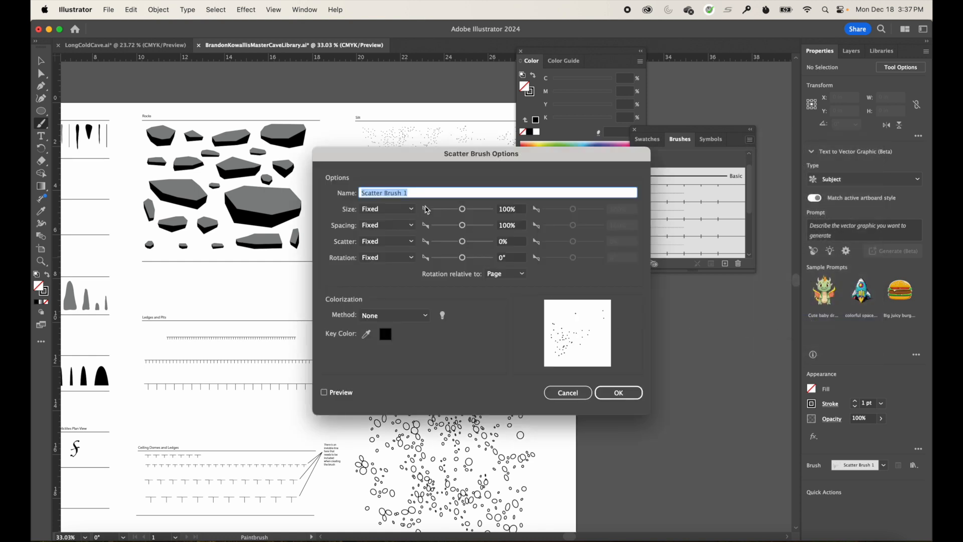
mouse_move(448, 155)
mouse_down()
mouse_move(586, 158)
mouse_move(576, 149)
mouse_up()
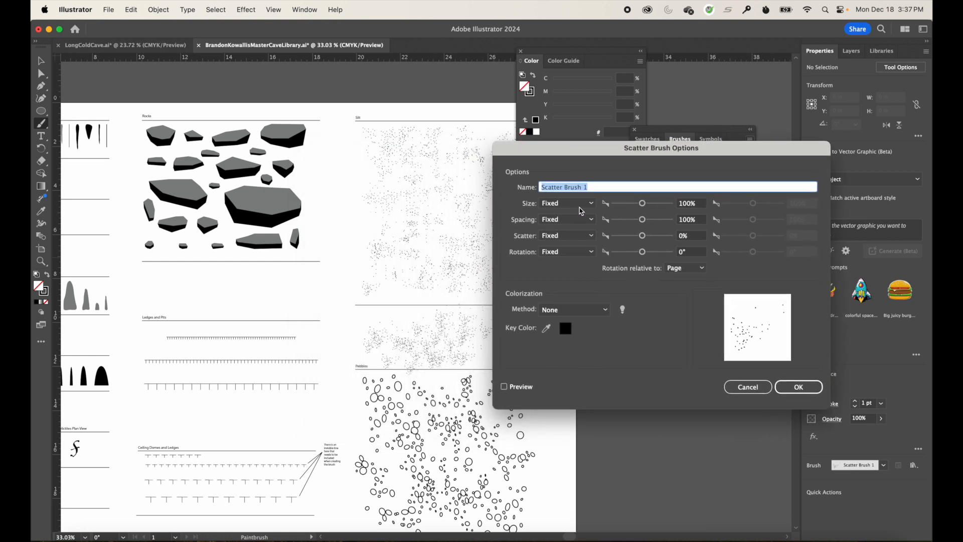
click(504, 387)
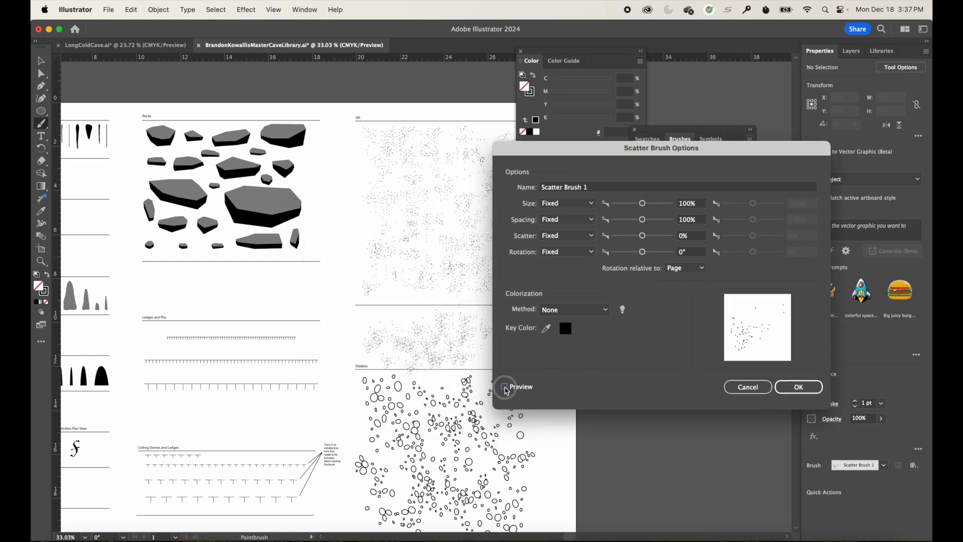
click(592, 205)
click(569, 227)
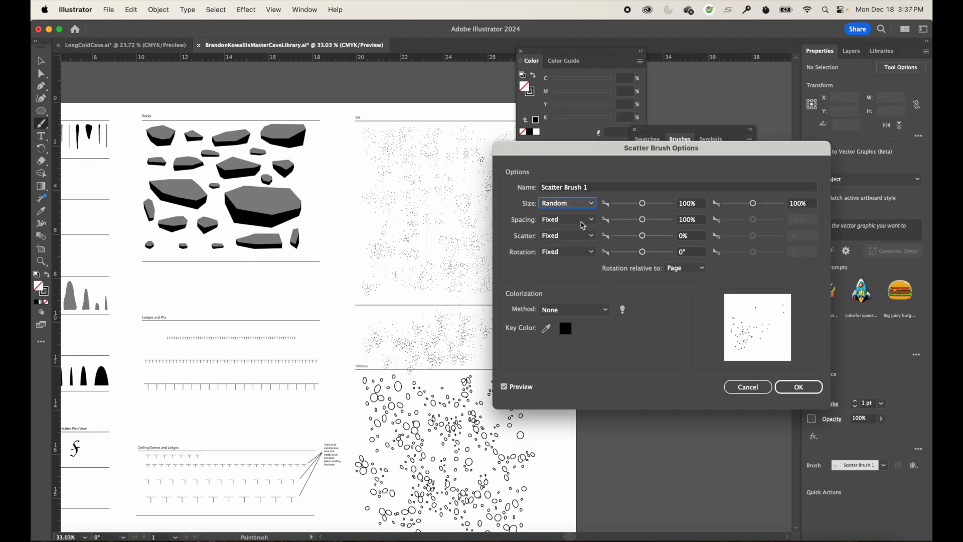
click(582, 225)
click(570, 246)
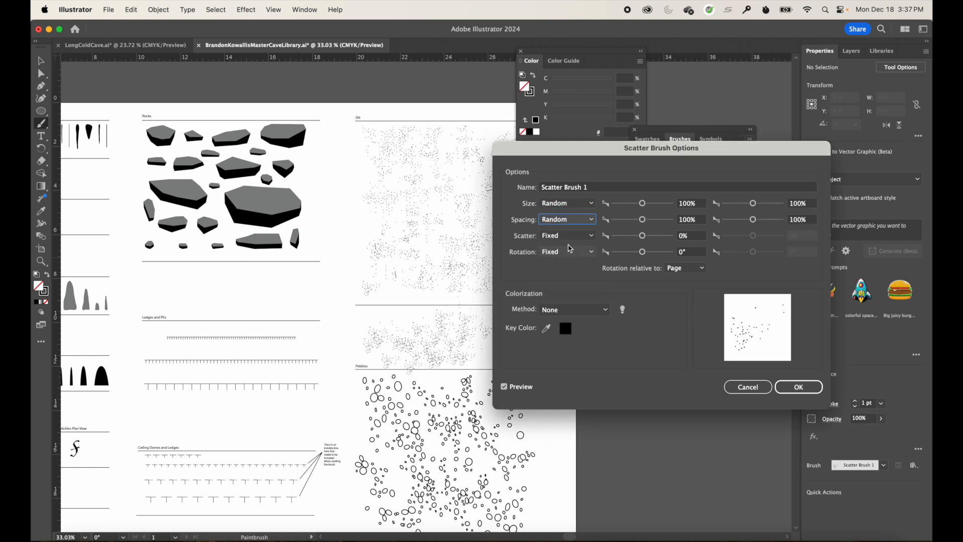
- Set the silt brush's Scatter and Rotation to Random and apply the changed options to the existing strokes
click(577, 237)
click(575, 262)
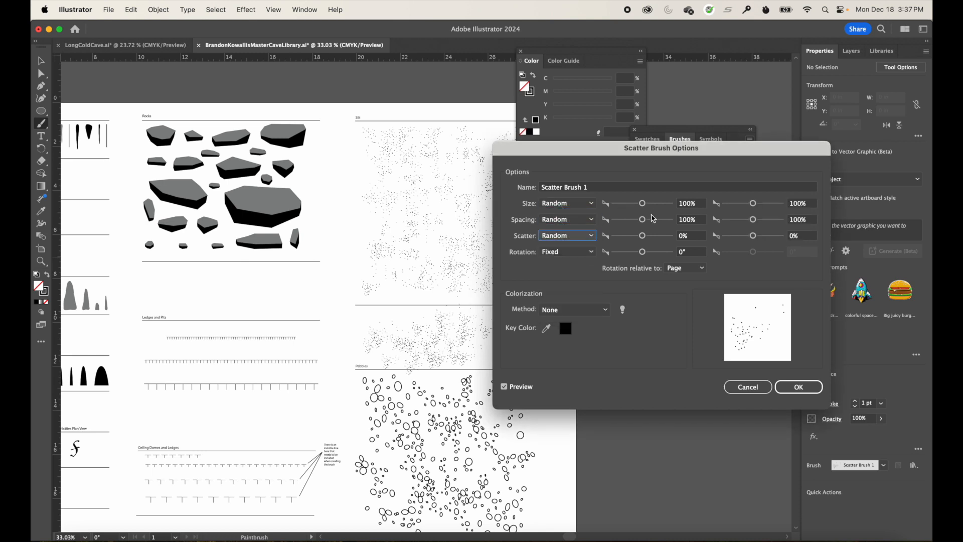
click(562, 256)
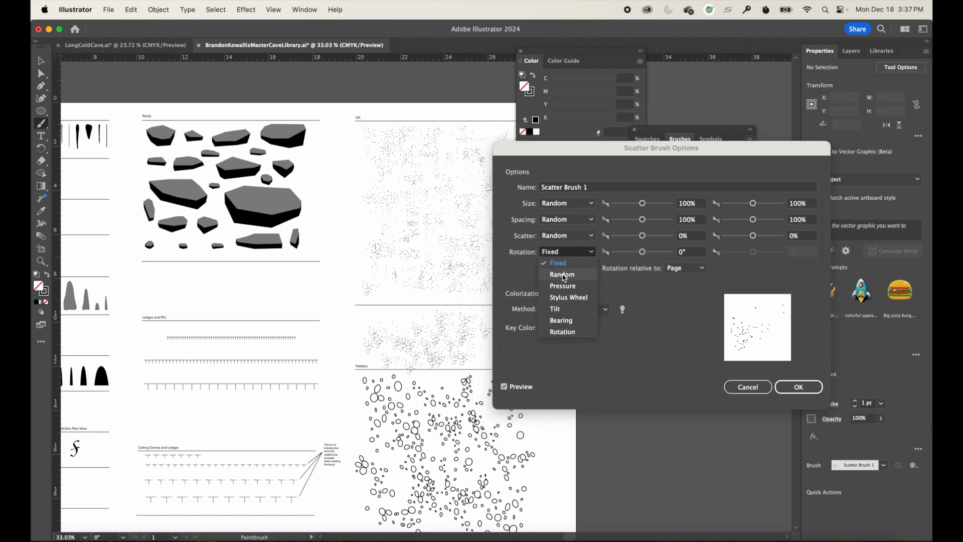
click(562, 275)
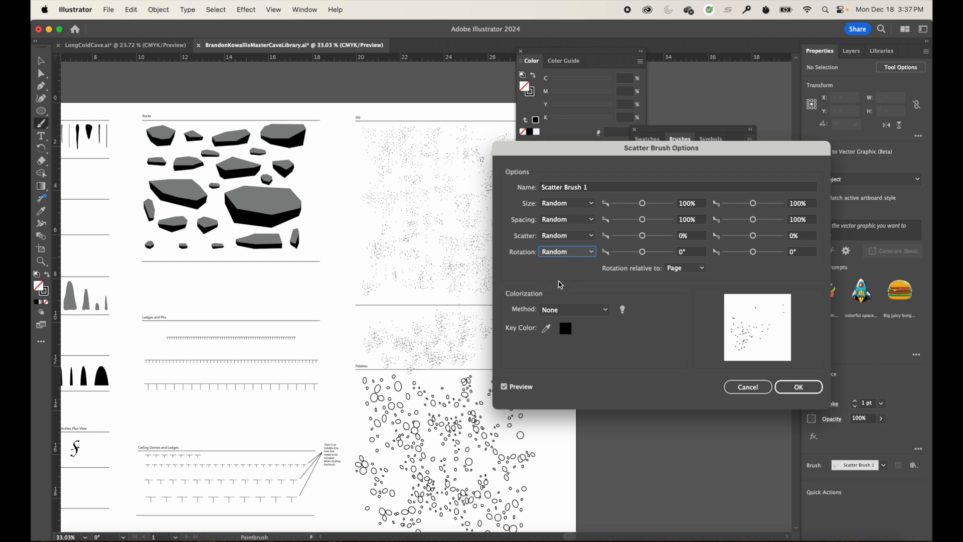
click(575, 310)
click(575, 311)
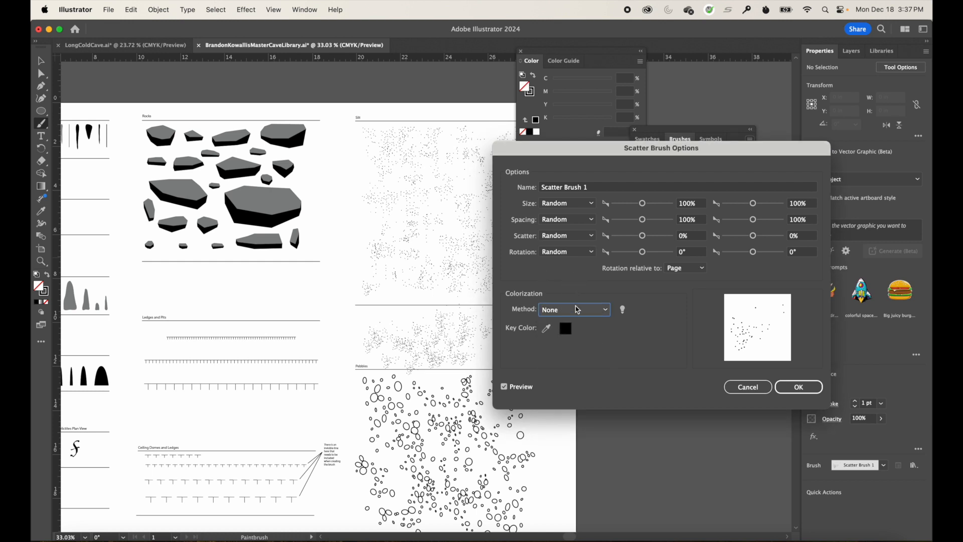
click(799, 387)
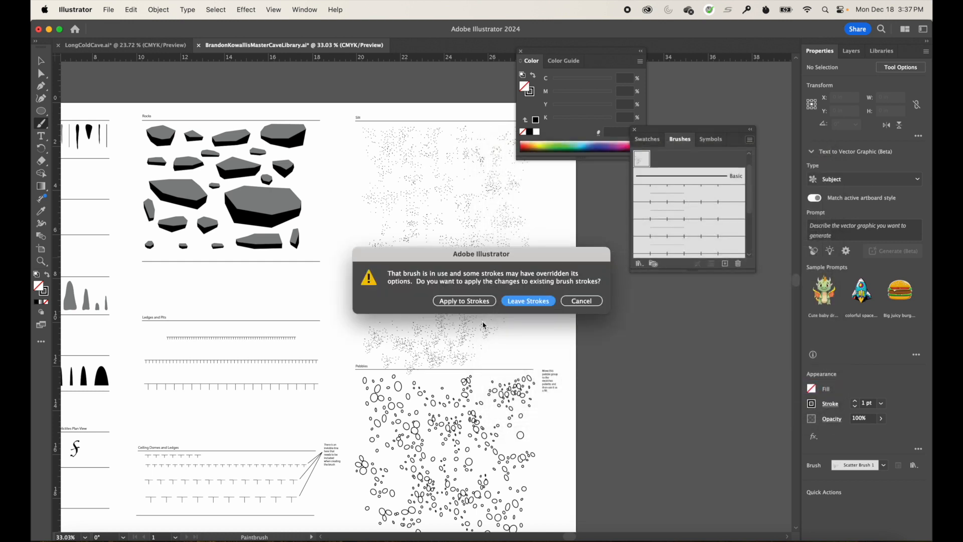
click(472, 303)
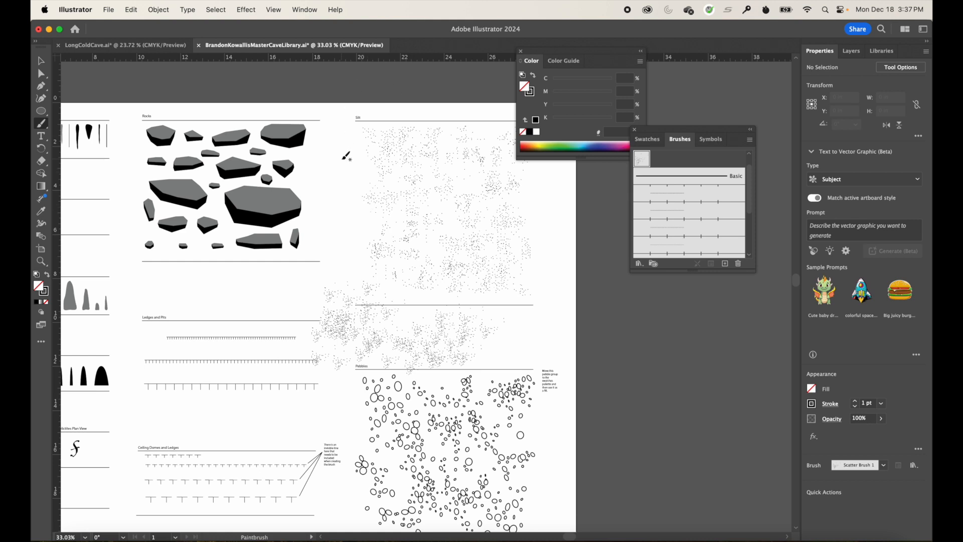
- Close the master cave library document without saving its changes
key(super+w)
click(479, 305)
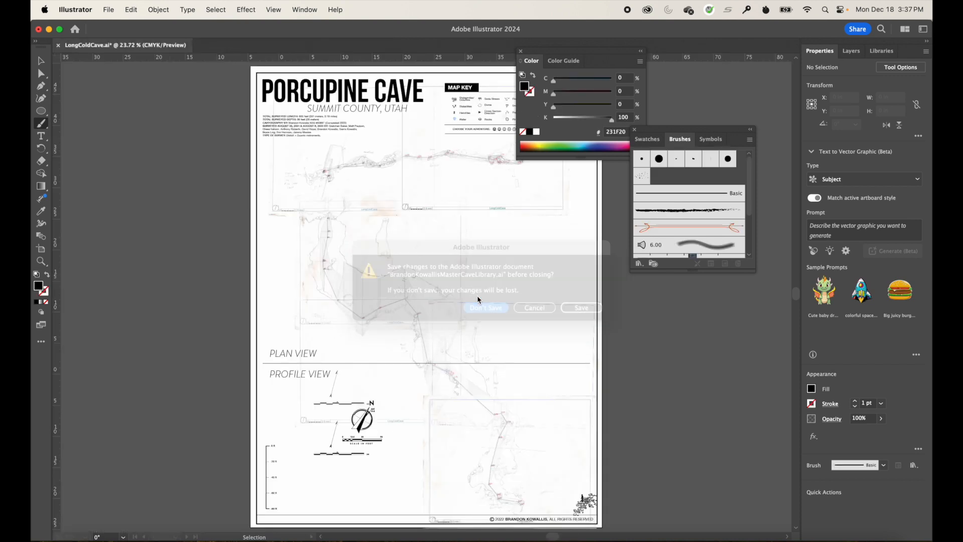
- Replace the word PORCUPINE in the map title with LONG COLD, keeping CAVE, and deselect the title
key(v)
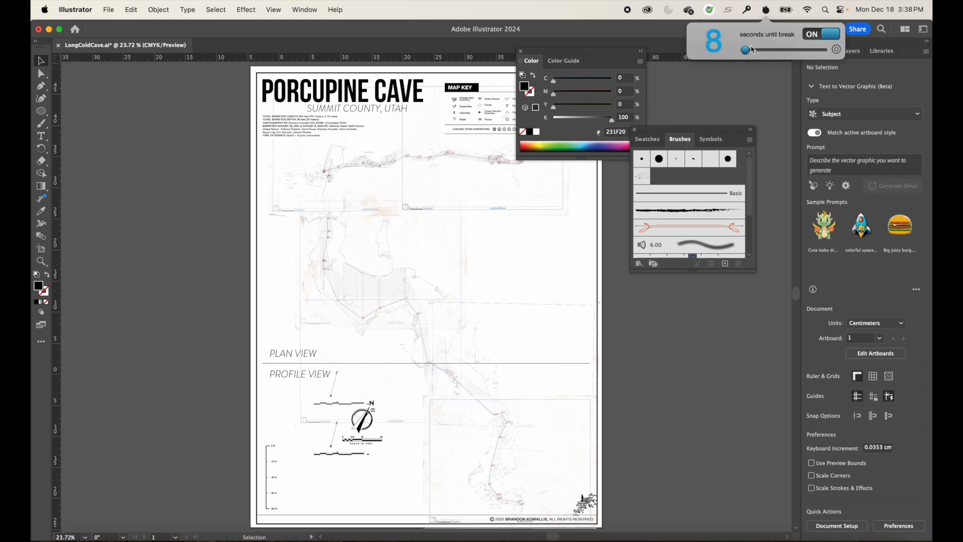
click(305, 96)
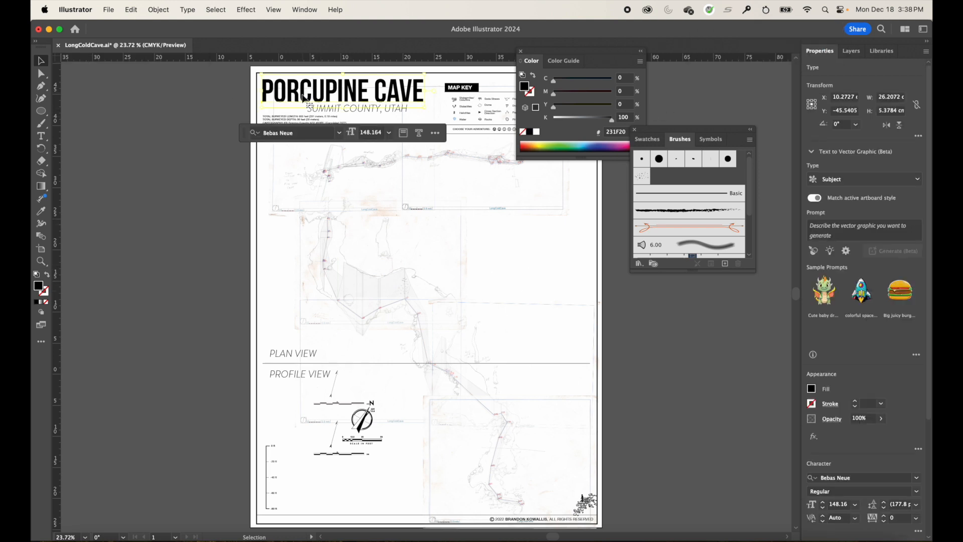
double_click(304, 97)
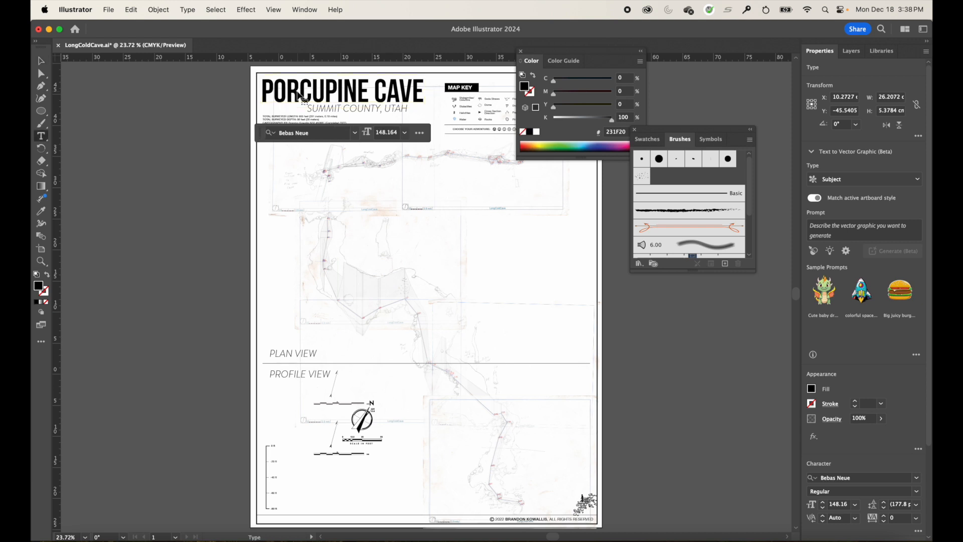
triple_click(302, 96)
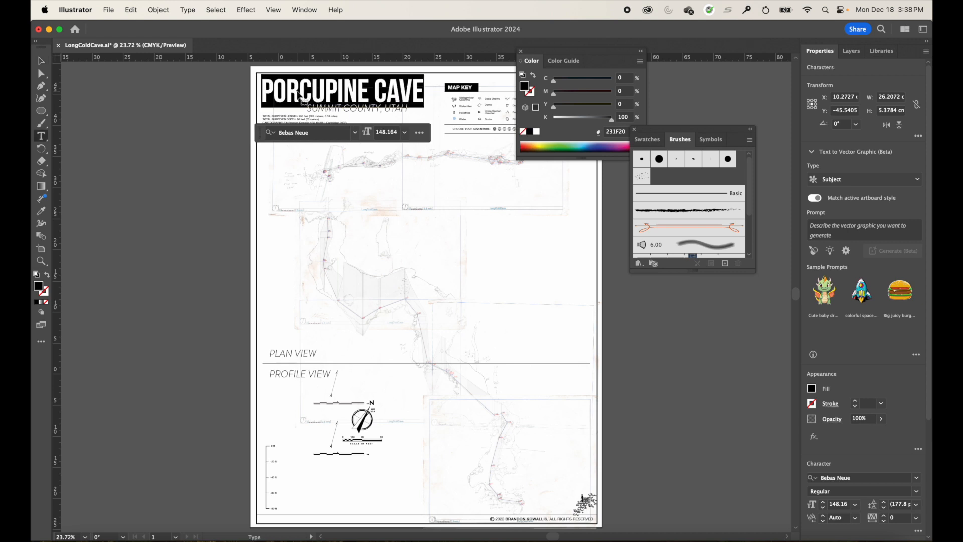
key(alt+shift+Left)
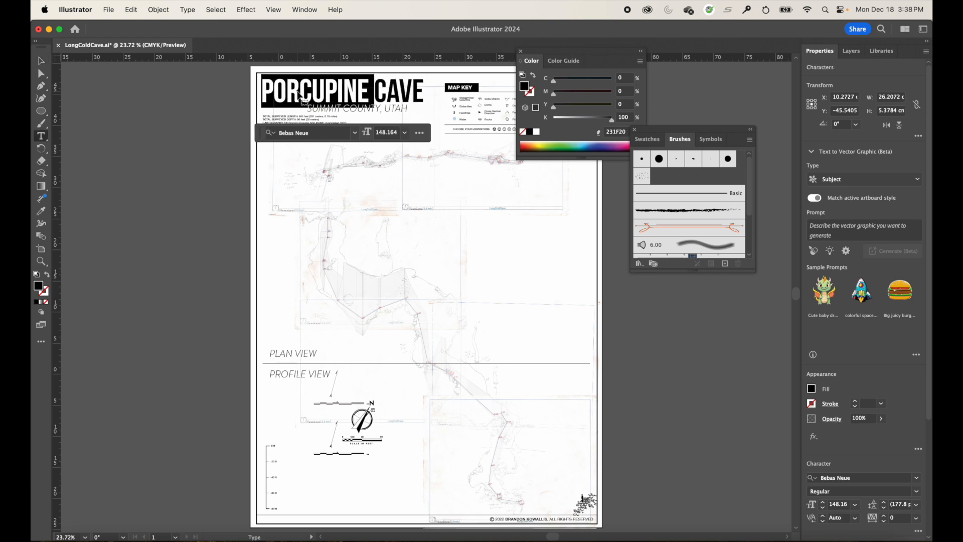
text(LONG COLD)
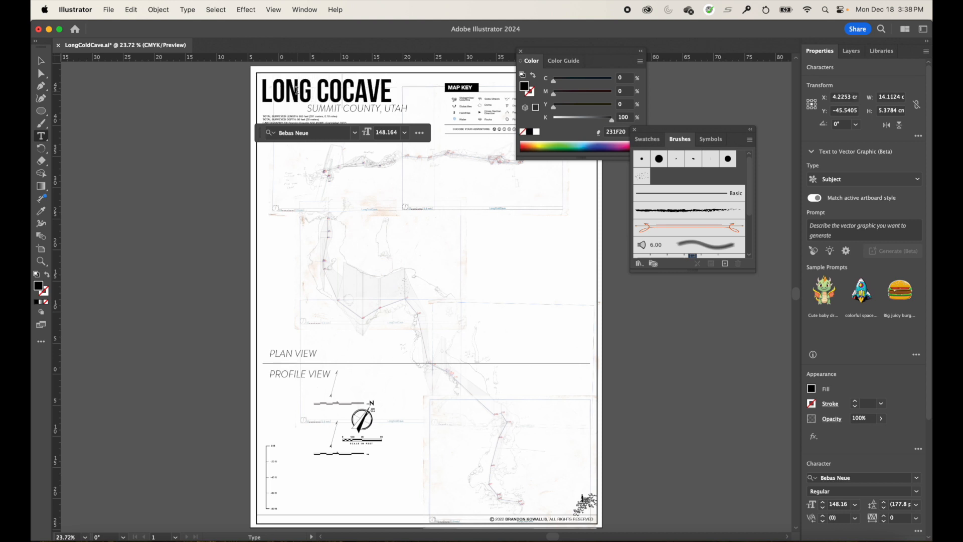
key(Escape)
click(41, 61)
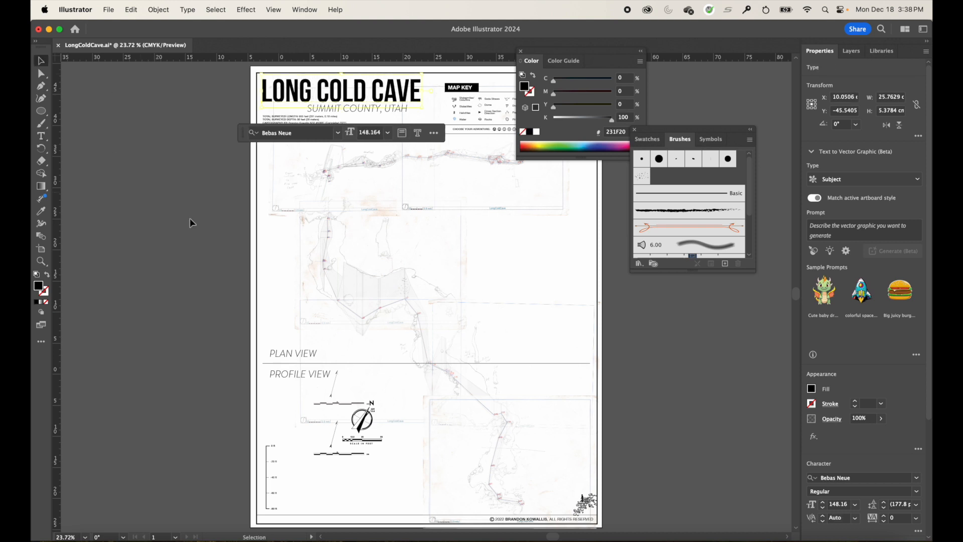
click(357, 255)
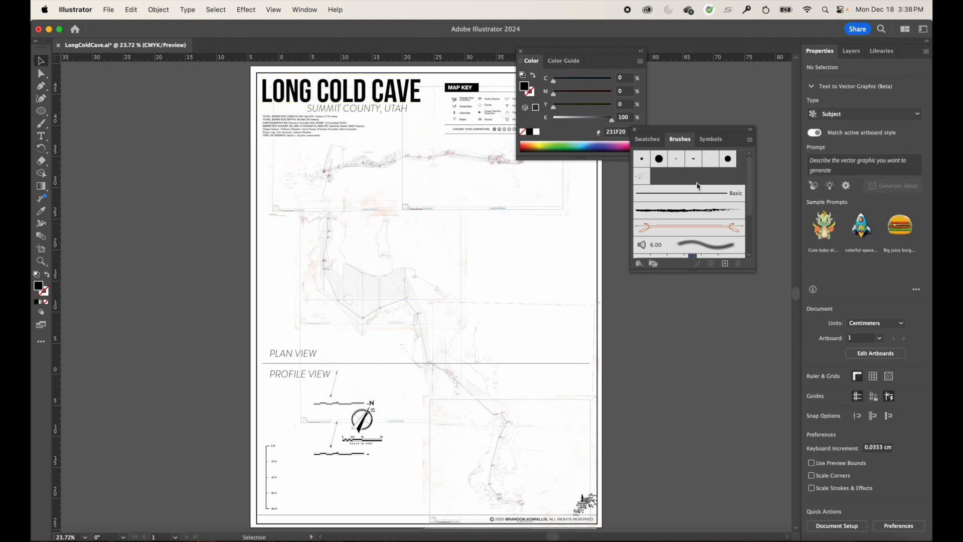
- Load the cave brushes file as a brush library from the CaveSymbols folder under Documents, ActiveProjects, LongColdCave, Mapping
click(750, 139)
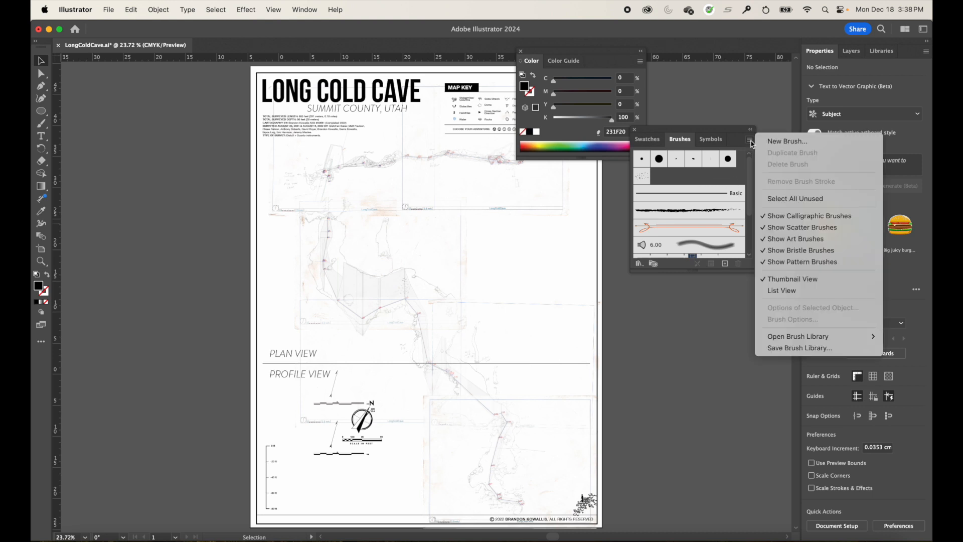
mouse_move(794, 340)
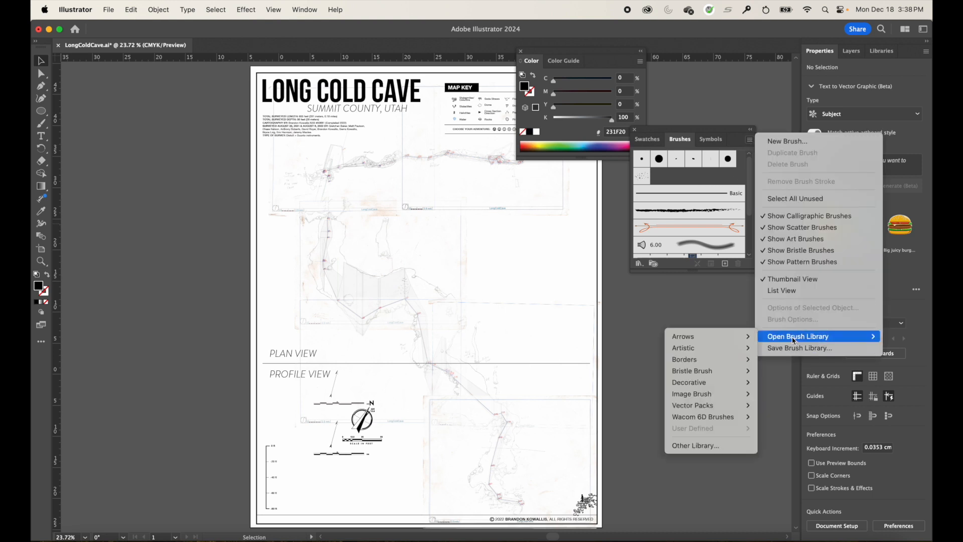
click(693, 445)
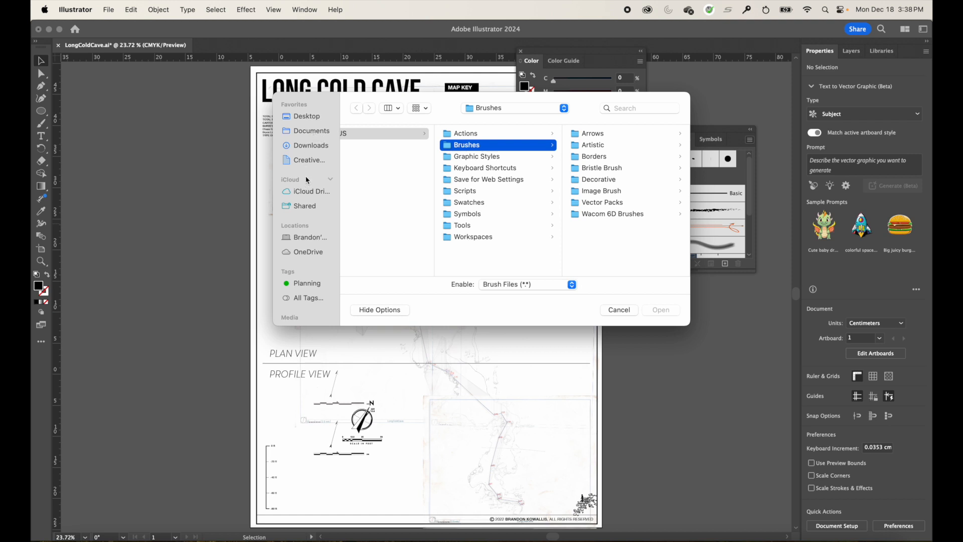
click(310, 130)
click(365, 135)
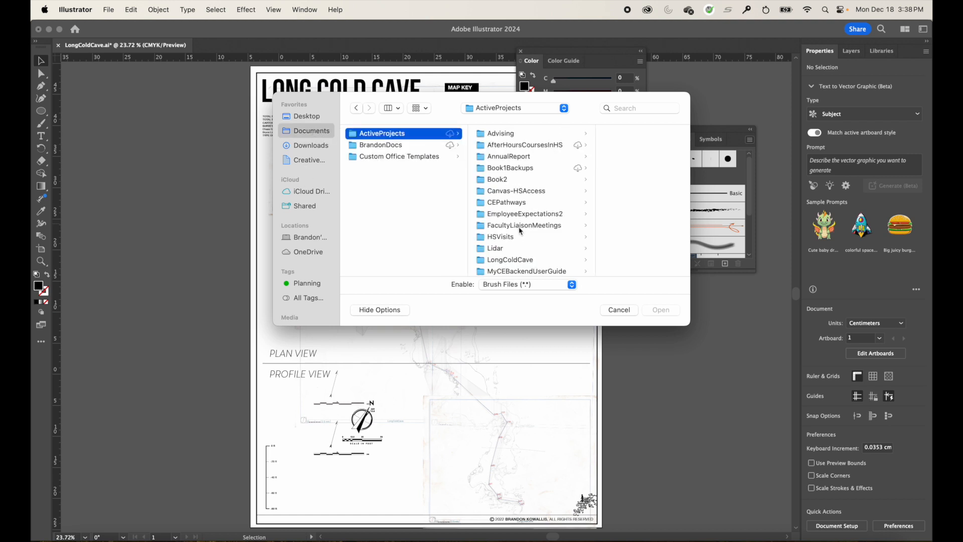
click(504, 259)
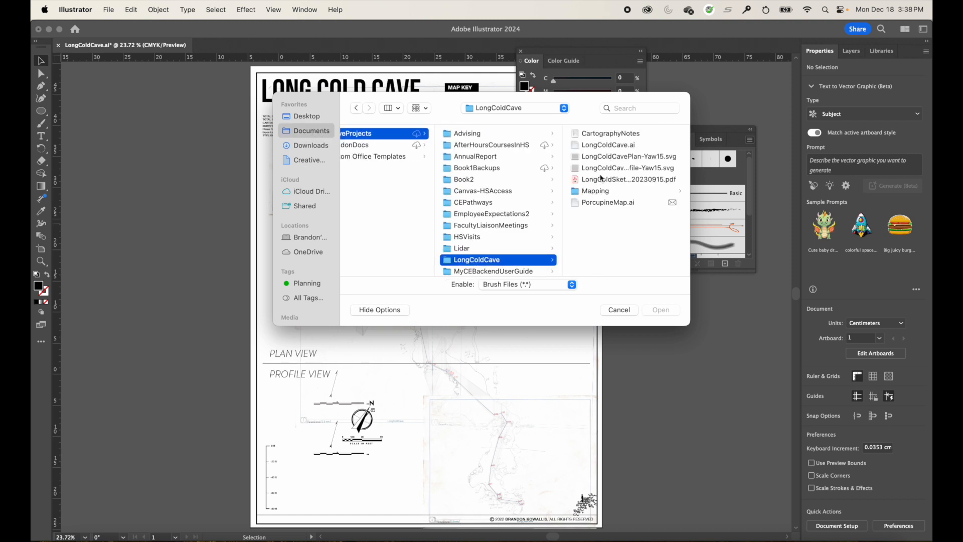
click(595, 192)
click(599, 145)
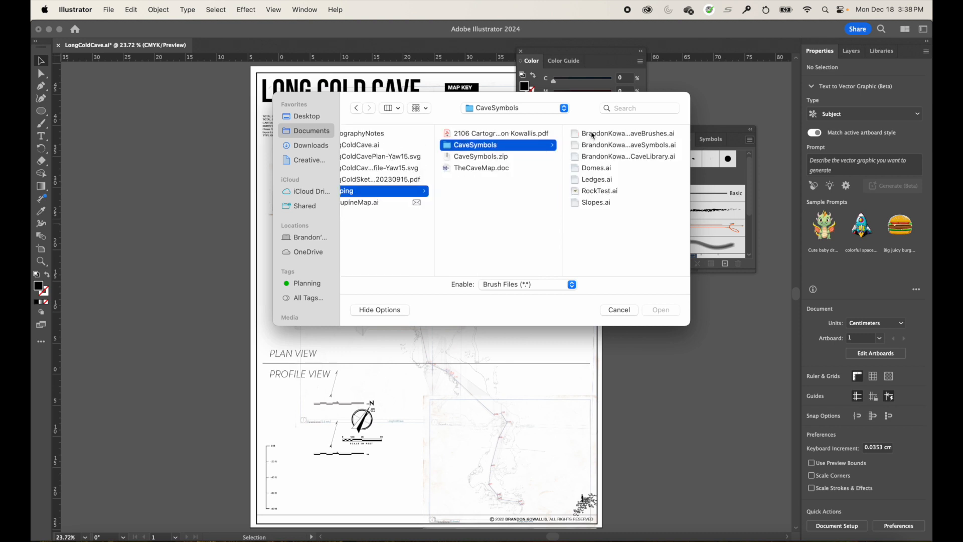
click(619, 134)
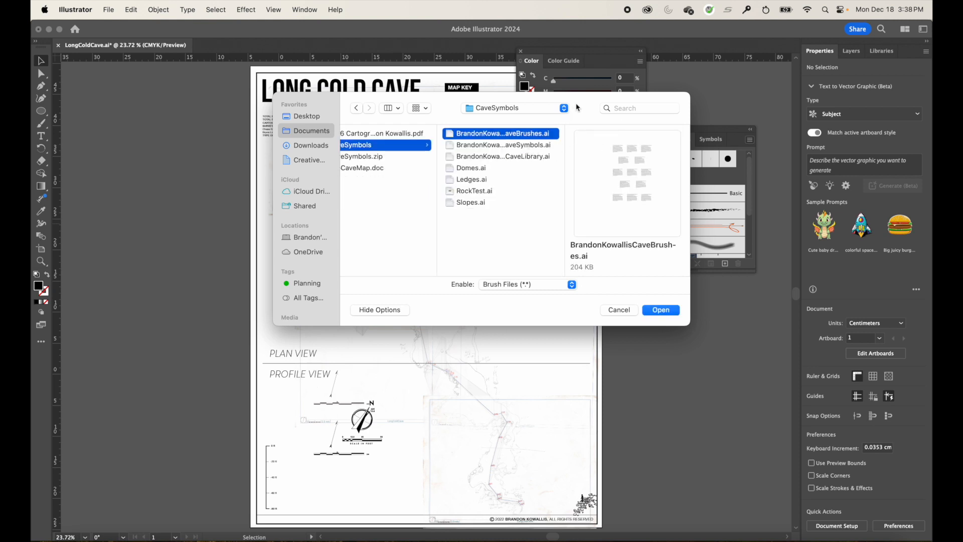
mouse_move(578, 108)
mouse_down()
mouse_move(524, 146)
mouse_move(567, 116)
mouse_up()
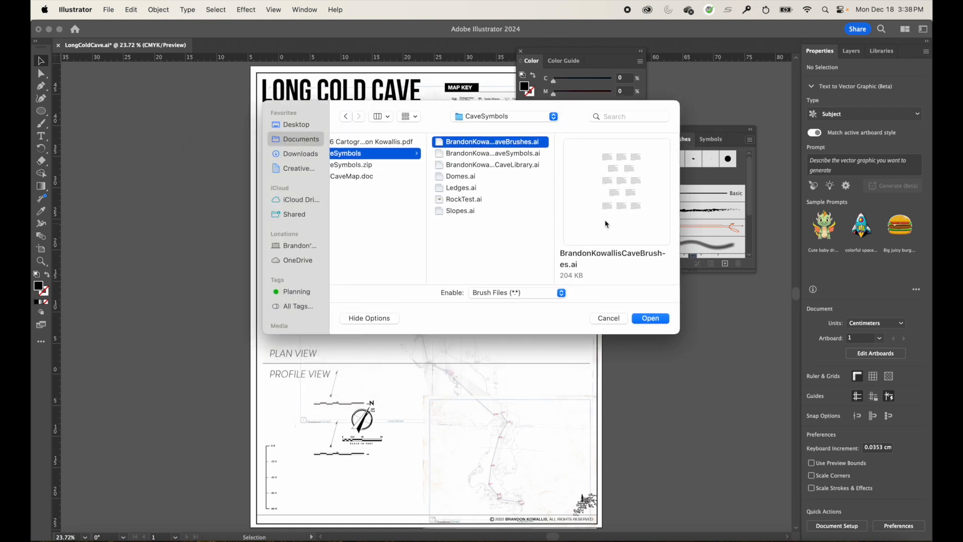
click(657, 321)
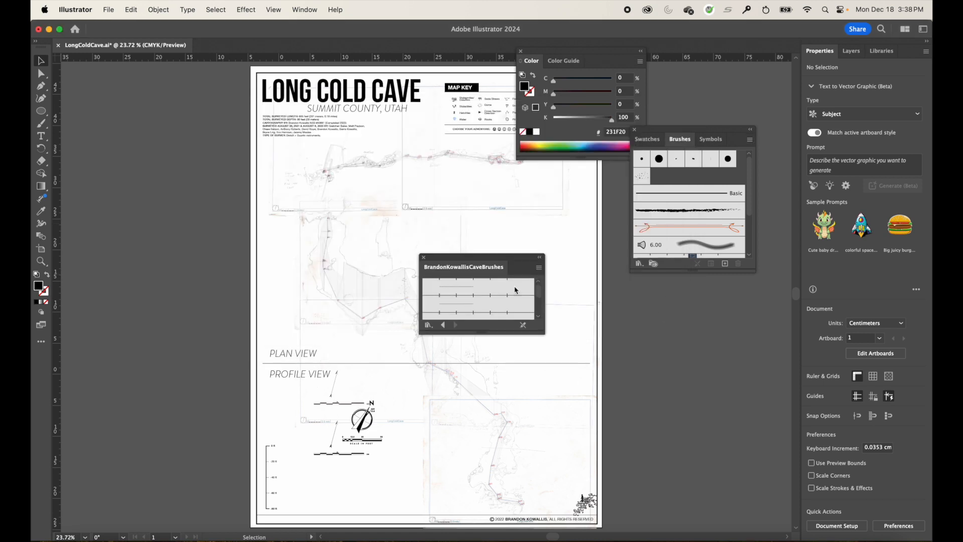
- Move the floating cave brush library beneath the document's brushes, then close it
drag(484, 261, 696, 306)
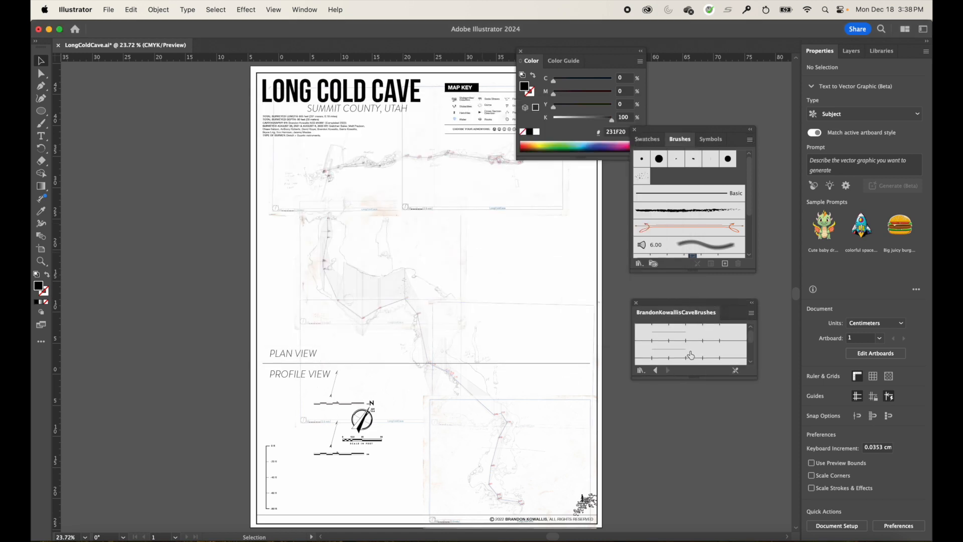
click(636, 304)
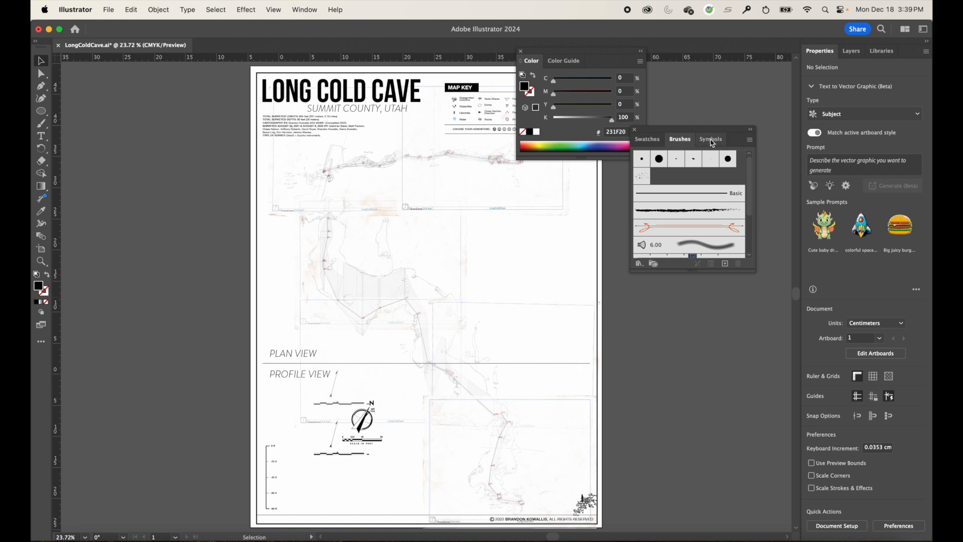
scroll(701, 199, down, 3)
scroll(701, 198, up, 3)
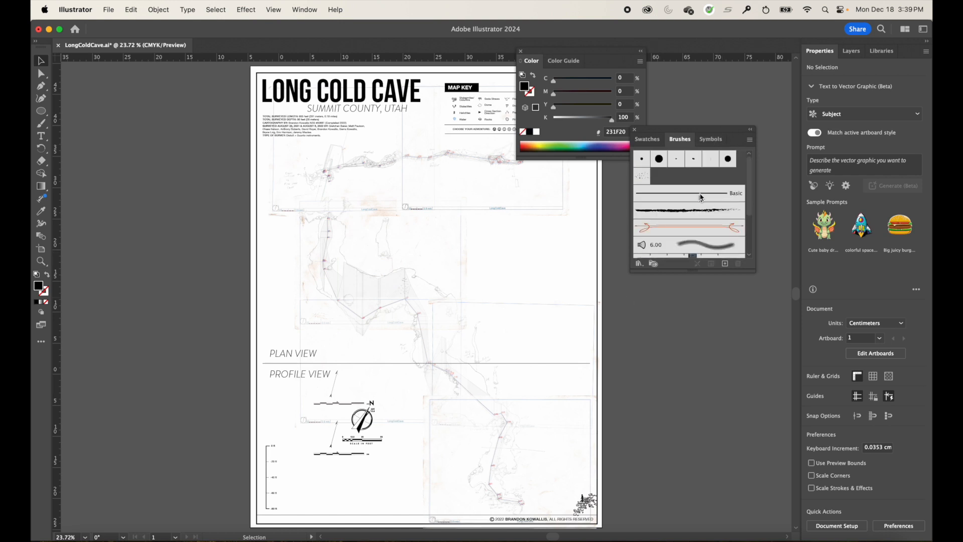
- Browse for another symbol library file in the Mapping folder under Documents, ActiveProjects, LongColdCave
click(711, 139)
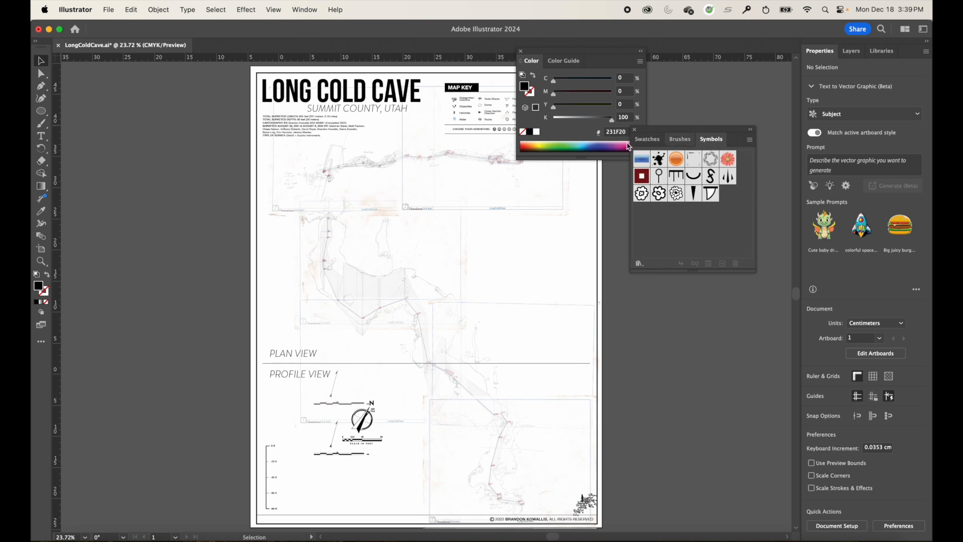
click(749, 140)
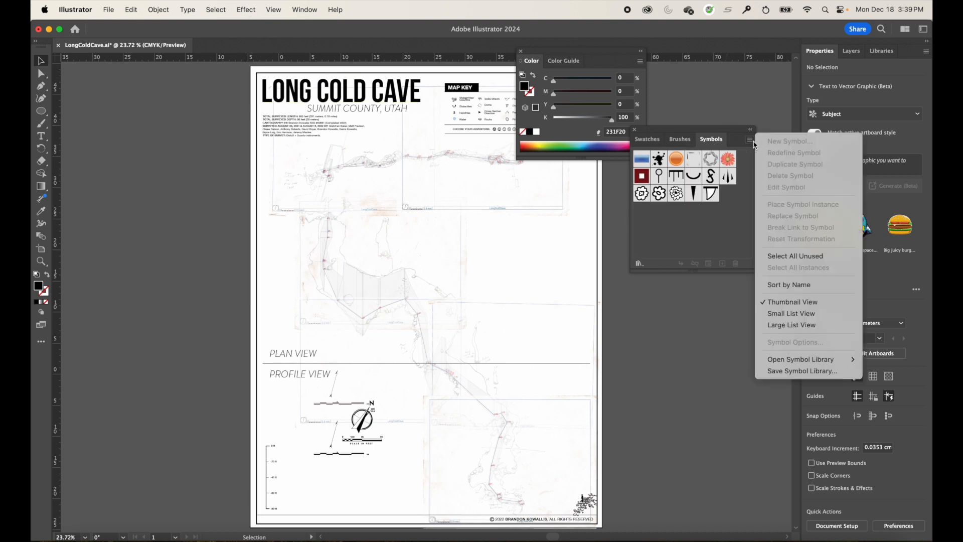
mouse_move(792, 360)
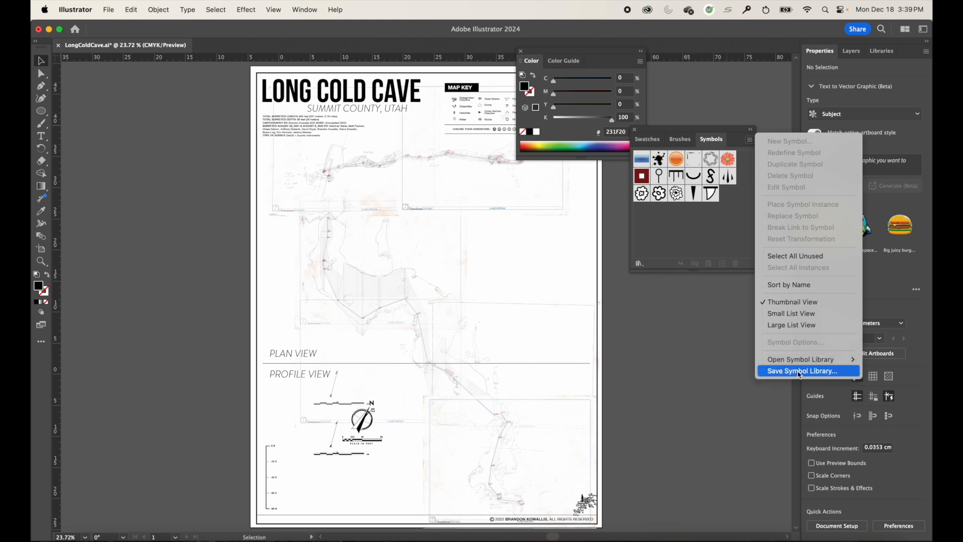
click(685, 530)
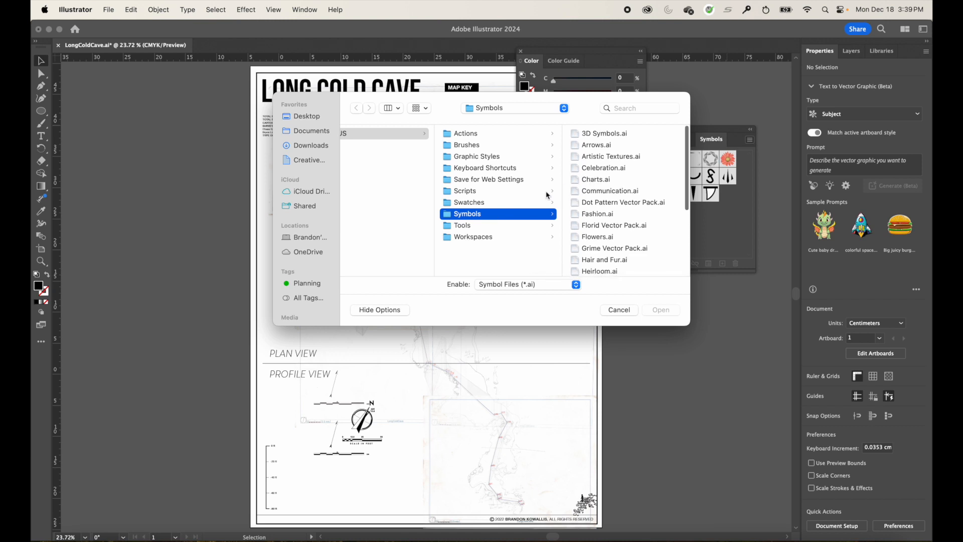
click(311, 130)
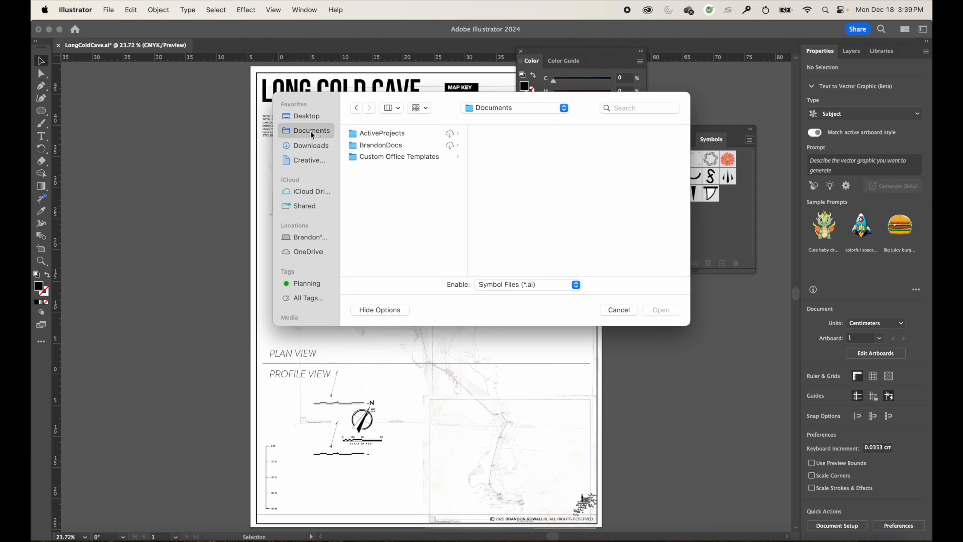
click(392, 133)
scroll(537, 220, down, 3)
click(527, 234)
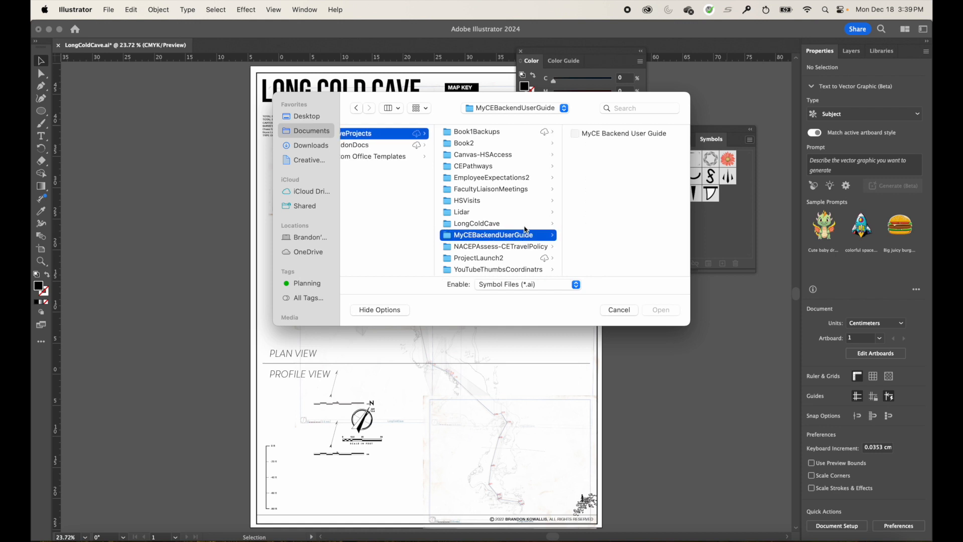
click(526, 227)
click(597, 191)
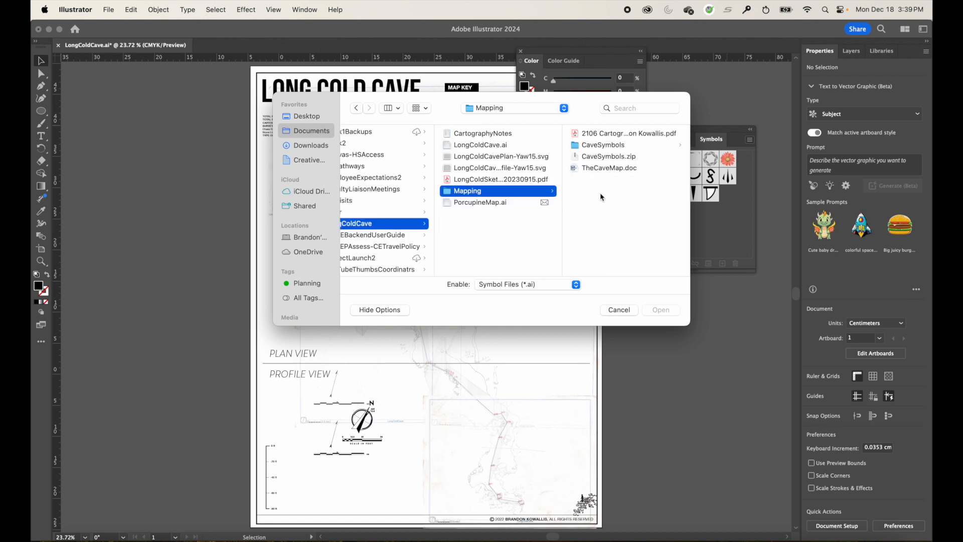
- Load the cave symbols file from the CaveSymbols folder as a symbol library, then close that library
click(603, 145)
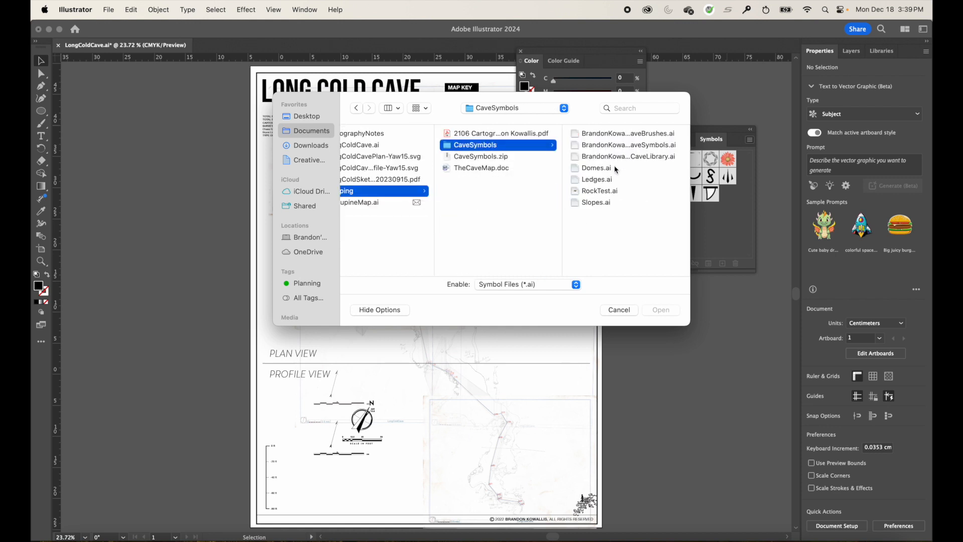
click(607, 147)
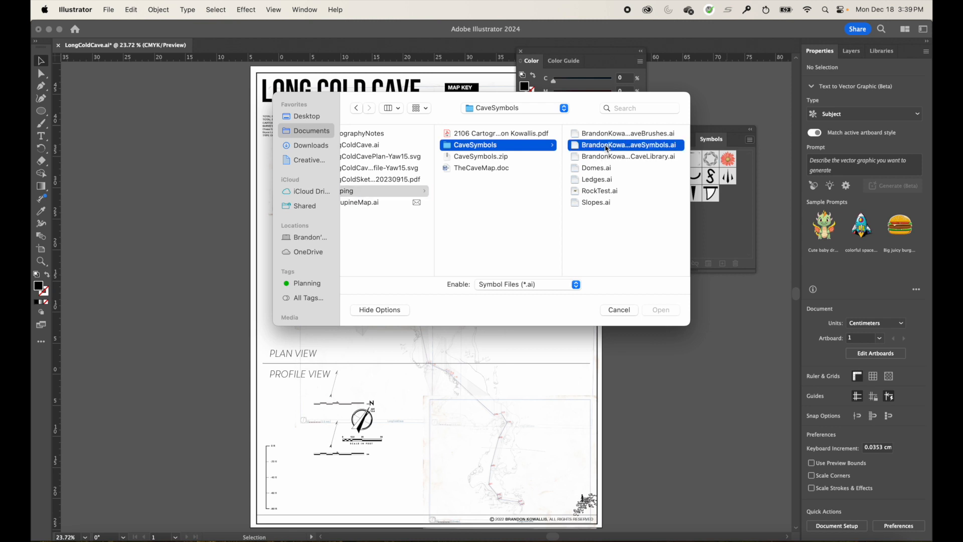
click(661, 309)
drag(551, 233, 554, 238)
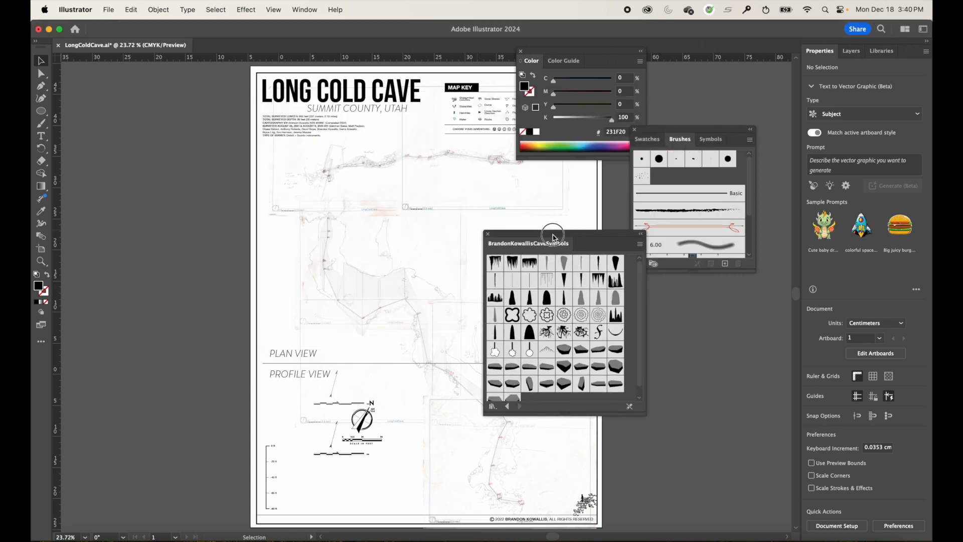
click(488, 235)
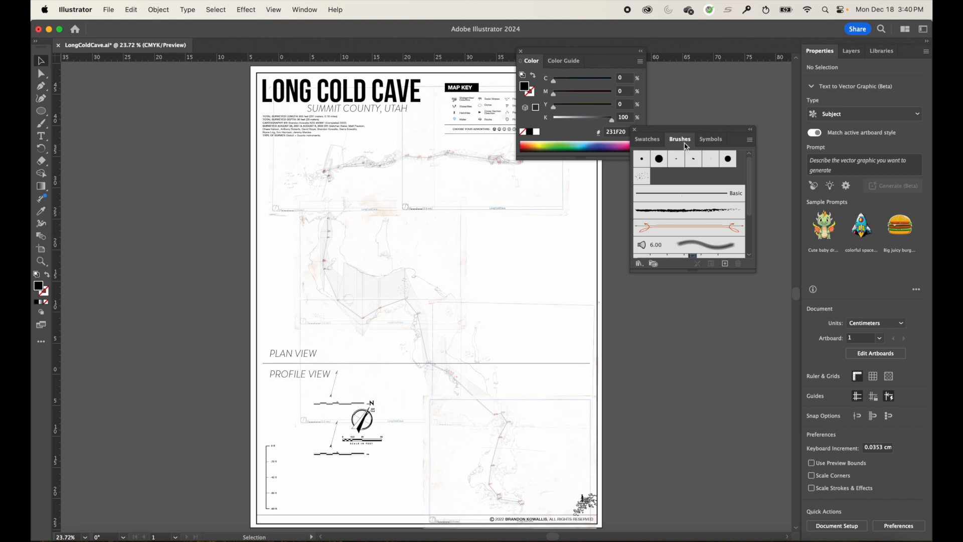
- Reopen the cave brushes library from the previously loaded brush libraries, then close it again
click(721, 142)
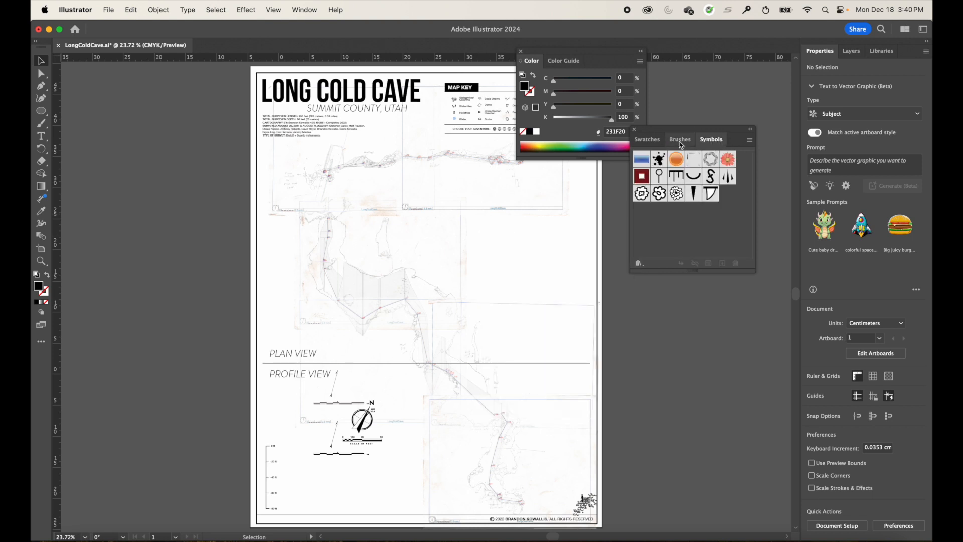
click(680, 140)
click(750, 142)
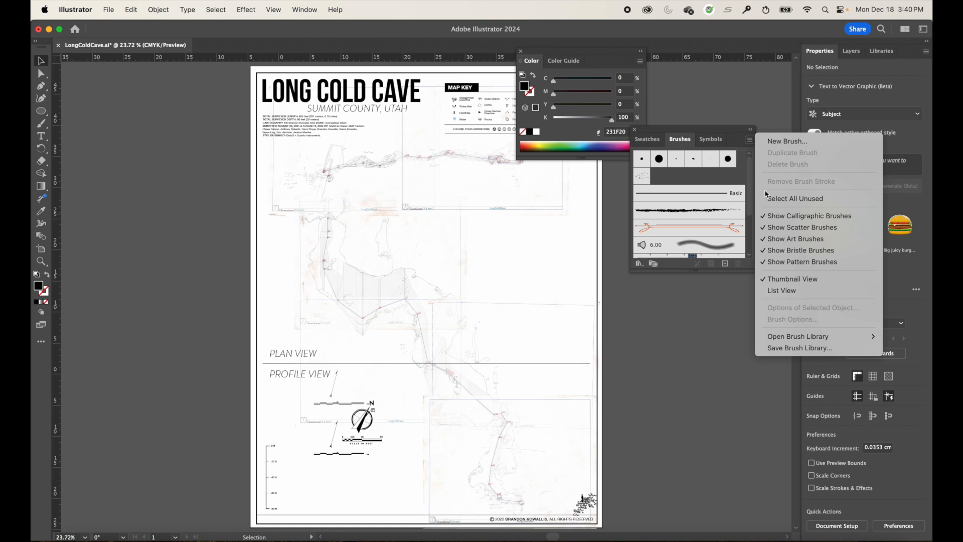
mouse_move(778, 342)
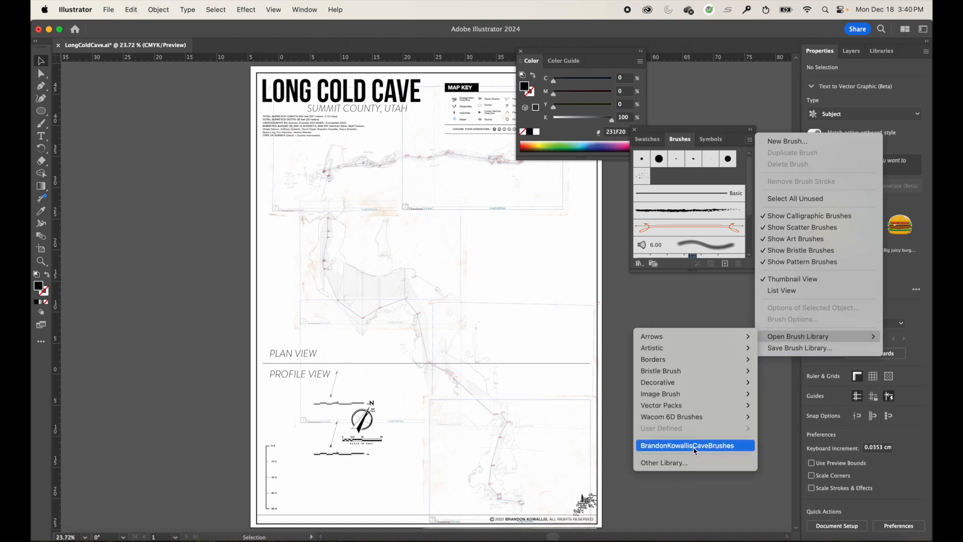
click(694, 448)
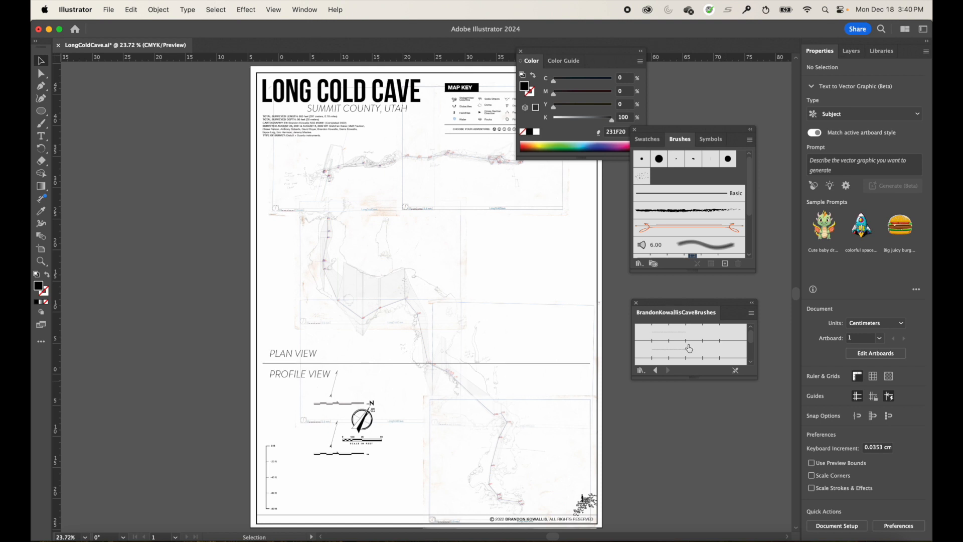
click(637, 303)
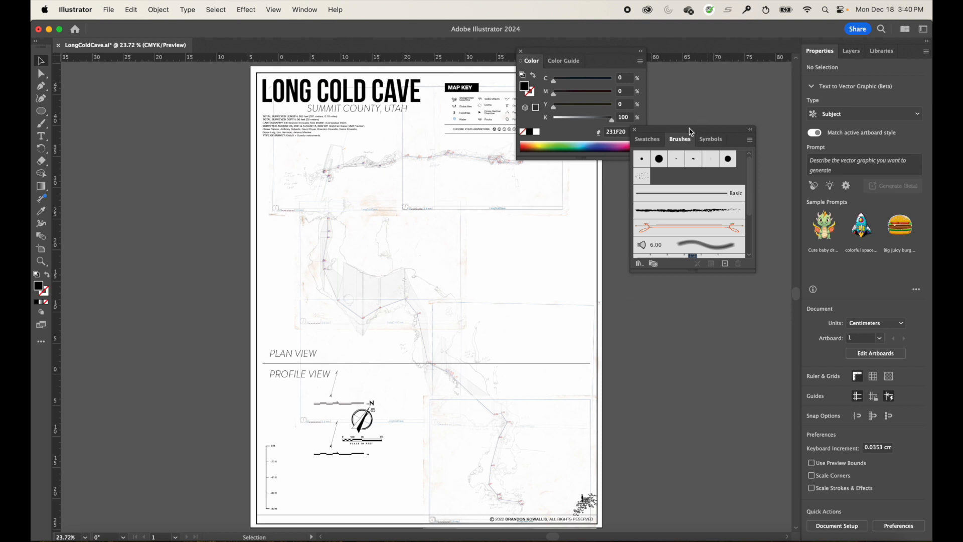